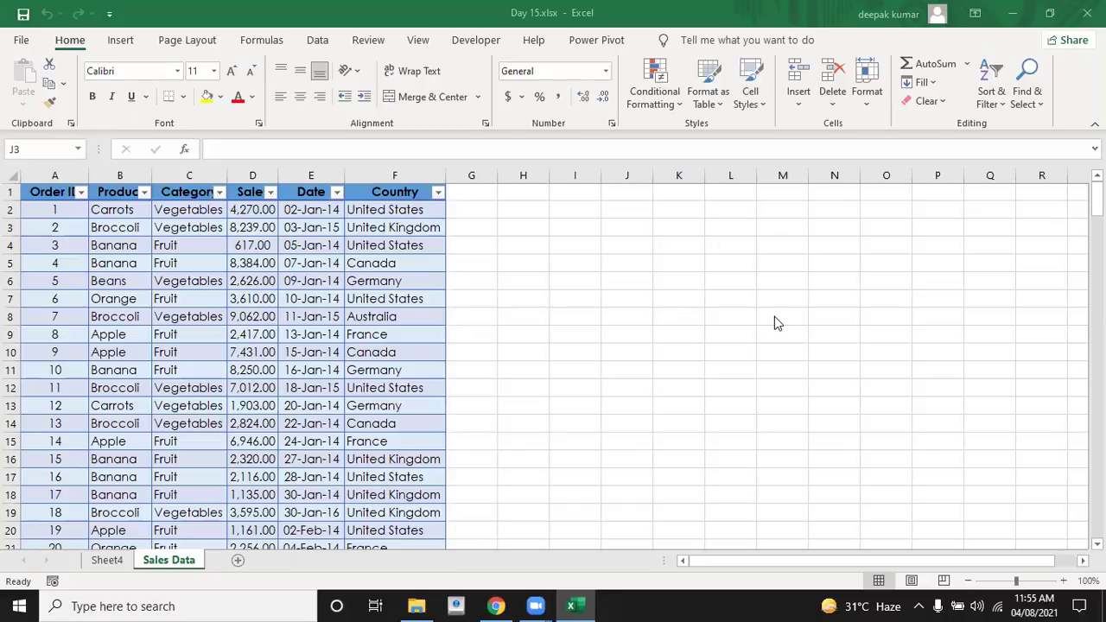
Step: Examine the sales table's records across the order ID, product, category, sales, date and country columns
{"action": "left_click", "coordinate": [412, 225]}
{"action": "left_click", "coordinate": [300, 266]}
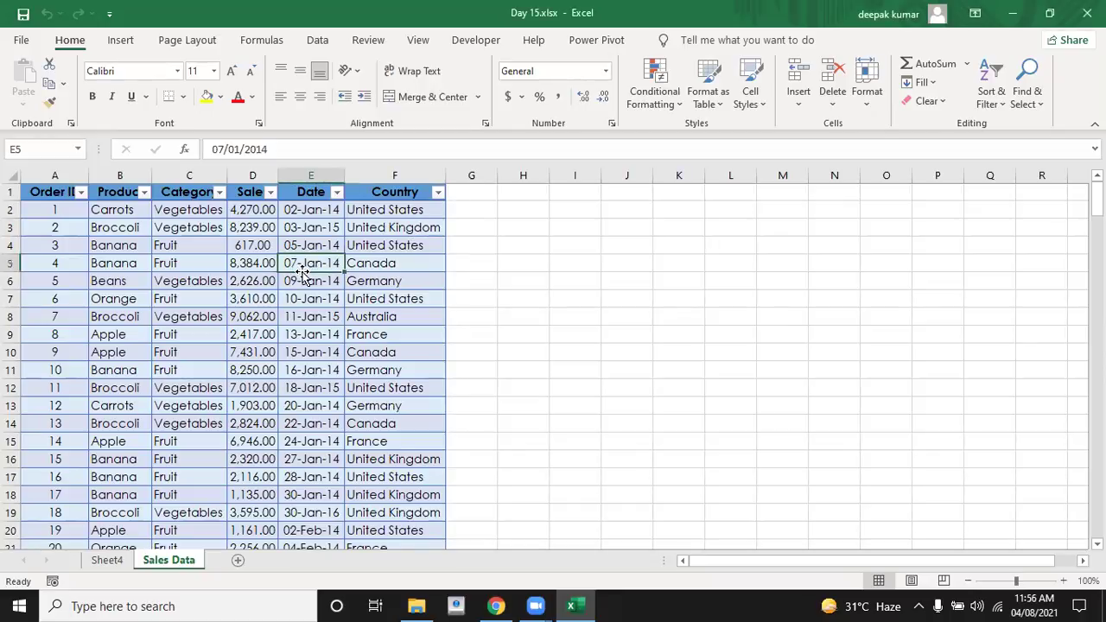
{"action": "key", "text": "Left"}
{"action": "key", "text": "Left"}
{"action": "key", "text": "Down"}
{"action": "key", "text": "Down"}
{"action": "key", "text": "Down"}
{"action": "key", "text": "Down"}
{"action": "key", "text": "Down"}
{"action": "key", "text": "Down"}
{"action": "key", "text": "Down"}
{"action": "key", "text": "Down"}
{"action": "key", "text": "Down"}
{"action": "key", "text": "Down"}
{"action": "key", "text": "Down"}
{"action": "key", "text": "Down"}
{"action": "key", "text": "Down"}
{"action": "key", "text": "Down"}
{"action": "key", "text": "Down"}
{"action": "key", "text": "Down"}
{"action": "key", "text": "Up"}
{"action": "key", "text": "Up"}
{"action": "key", "text": "Up"}
{"action": "key", "text": "Up"}
{"action": "key", "text": "Up"}
{"action": "key", "text": "Up"}
{"action": "key", "text": "Up"}
{"action": "key", "text": "Up"}
{"action": "key", "text": "Up"}
{"action": "key", "text": "Up"}
{"action": "key", "text": "Up"}
{"action": "key", "text": "Up"}
{"action": "key", "text": "Up"}
{"action": "key", "text": "Up"}
{"action": "key", "text": "Up"}
{"action": "key", "text": "Up"}
{"action": "key", "text": "Up"}
{"action": "key", "text": "Up"}
{"action": "key", "text": "Up"}
{"action": "key", "text": "Up"}
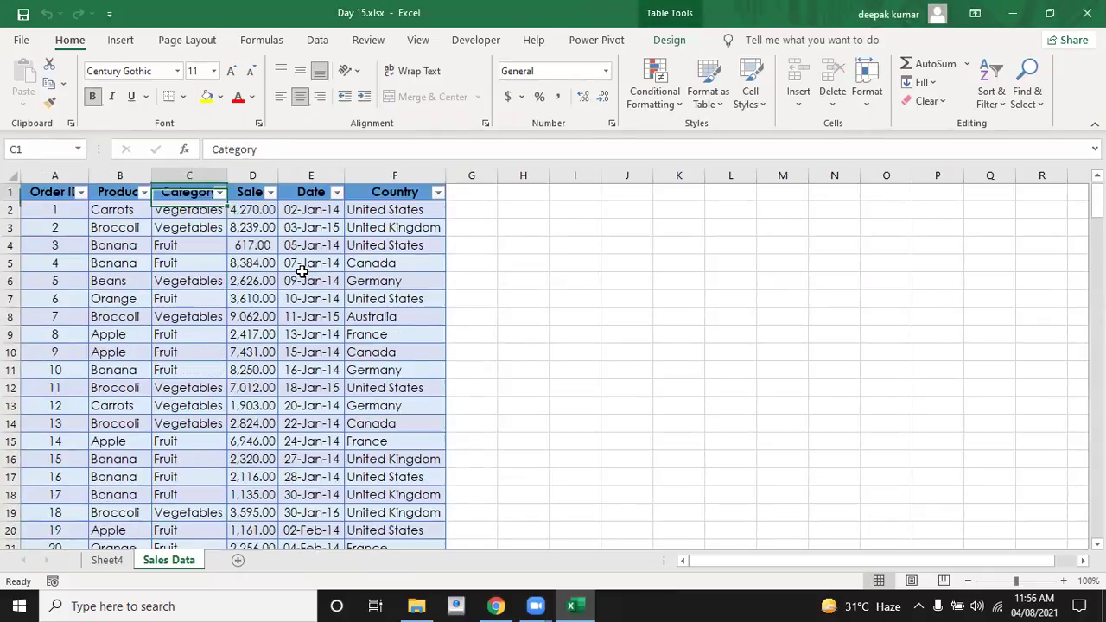
{"action": "key", "text": "Down"}
{"action": "key", "text": "Left"}
{"action": "key", "text": "Left"}
{"action": "key", "text": "Right"}
{"action": "key", "text": "Right"}
{"action": "key", "text": "Right"}
{"action": "key", "text": "Right"}
{"action": "key", "text": "Right"}
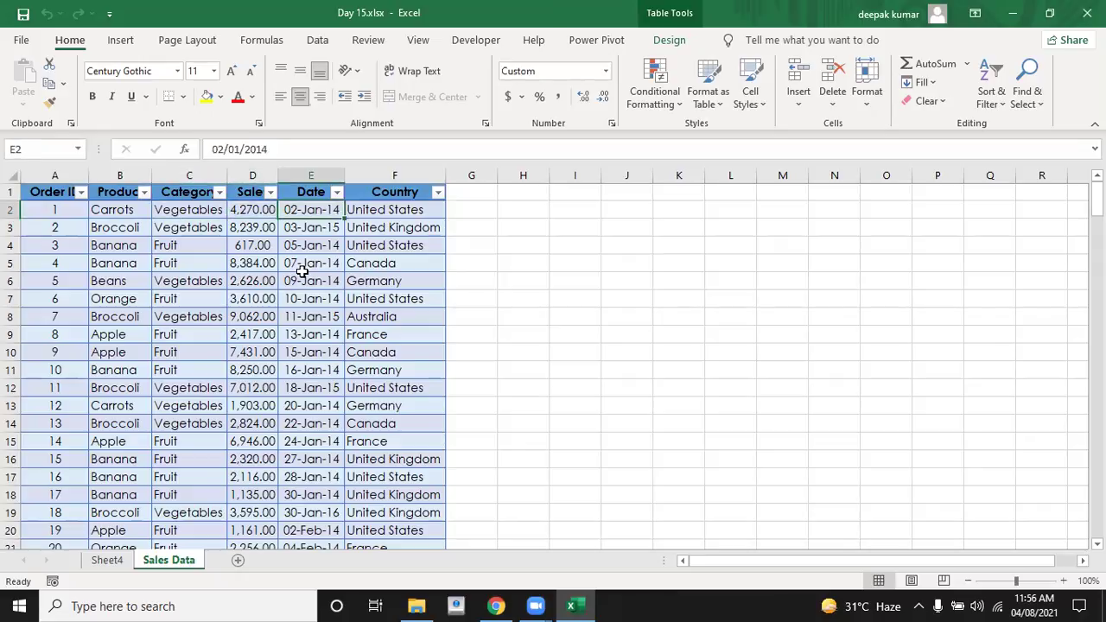
{"action": "key", "text": "Left"}
{"action": "key", "text": "Left"}
{"action": "key", "text": "Down"}
{"action": "key", "text": "Down"}
{"action": "key", "text": "Down"}
{"action": "key", "text": "Right"}
{"action": "key", "text": "Up"}
{"action": "key", "text": "Up"}
{"action": "key", "text": "Down"}
{"action": "key", "text": "Down"}
{"action": "key", "text": "Down"}
{"action": "key", "text": "Down"}
{"action": "key", "text": "Down"}
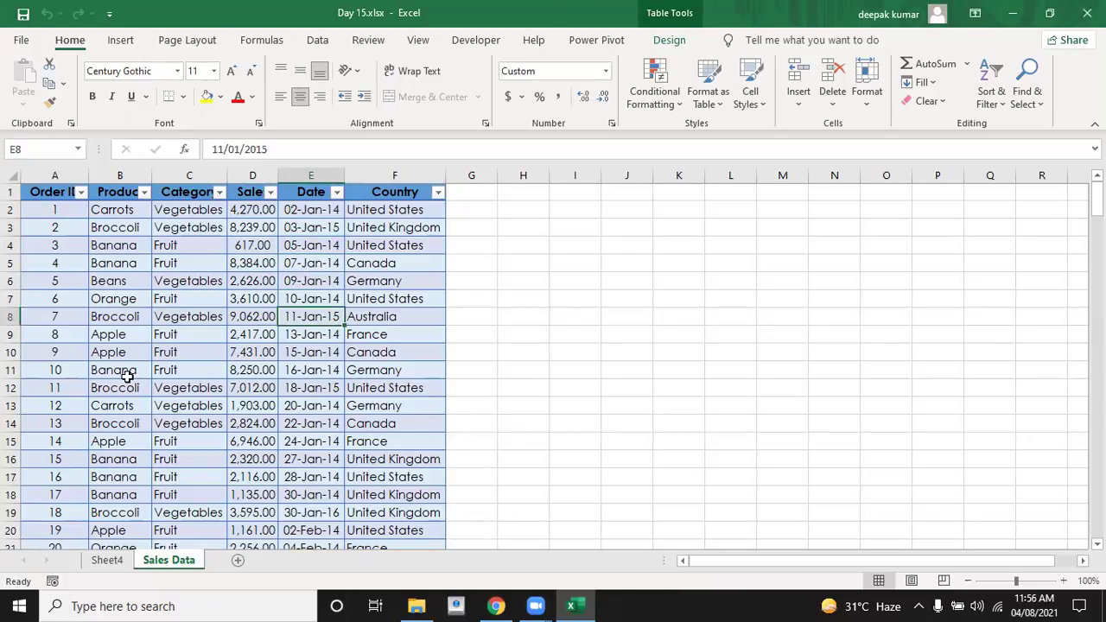
Step: Read the list of requested reports on Sheet4 and compare it with the records on the Sales Data sheet
{"action": "left_click", "coordinate": [107, 560]}
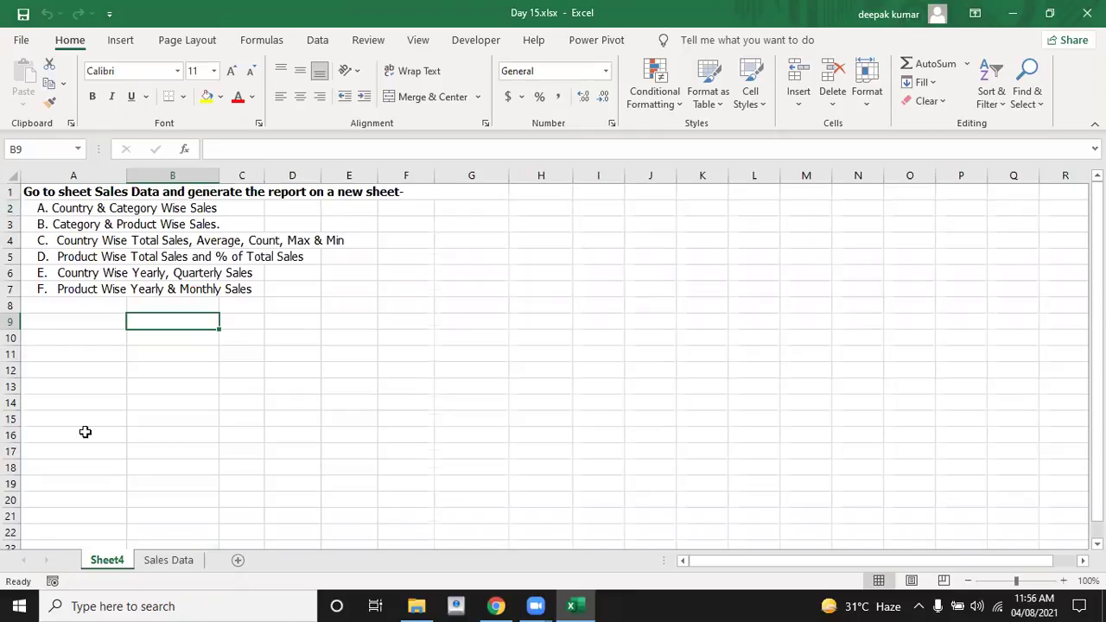
{"action": "left_click", "coordinate": [154, 560]}
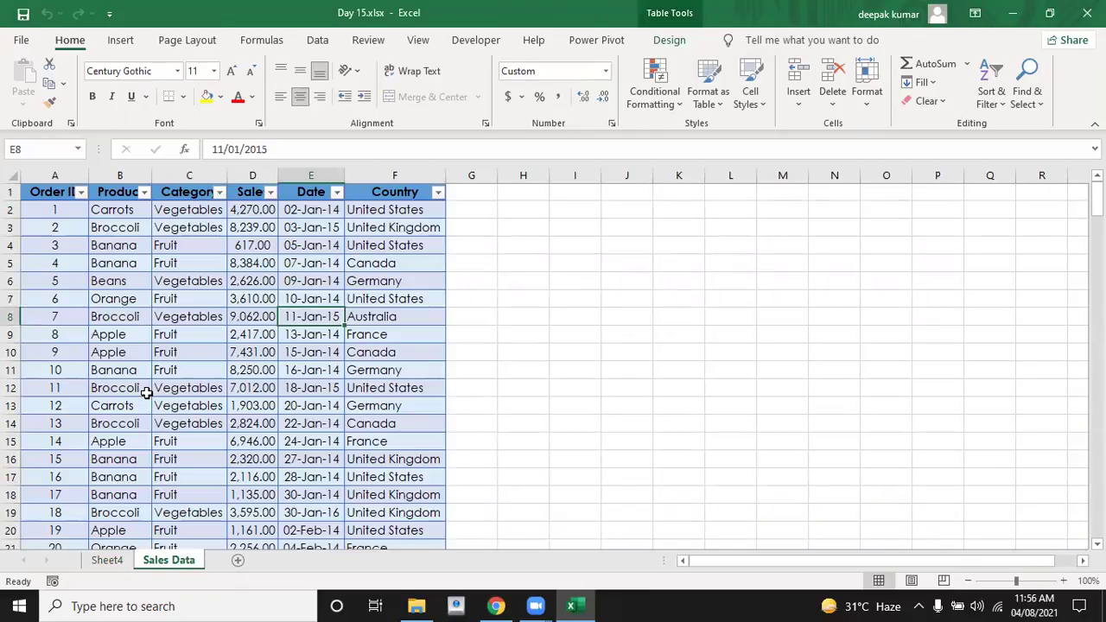
{"action": "left_click", "coordinate": [108, 562]}
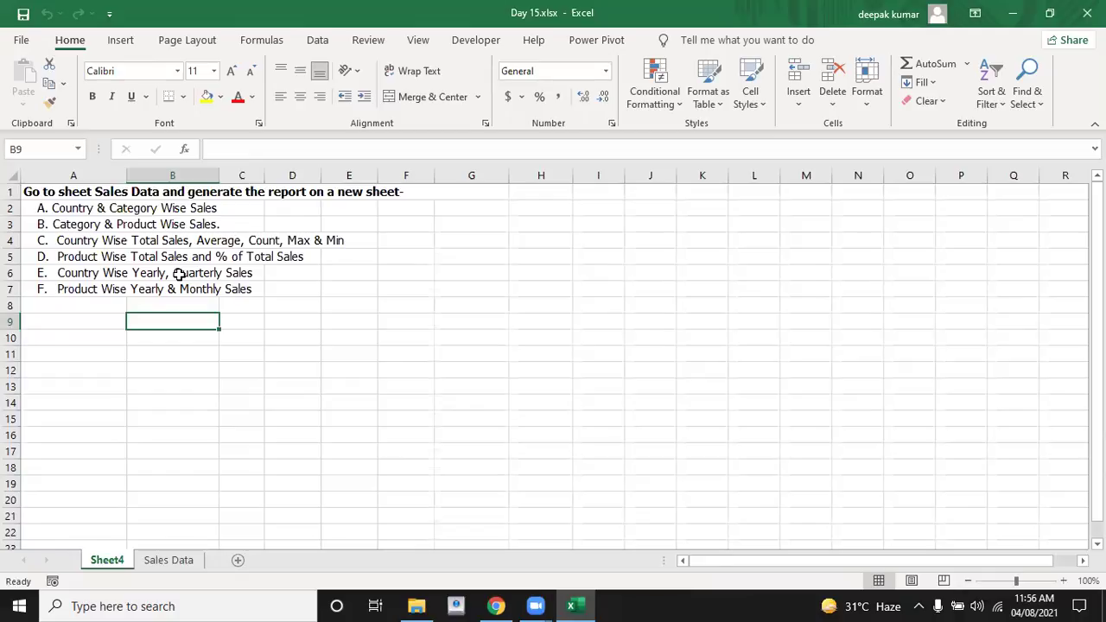
{"action": "left_click", "coordinate": [166, 560]}
{"action": "left_click", "coordinate": [131, 436]}
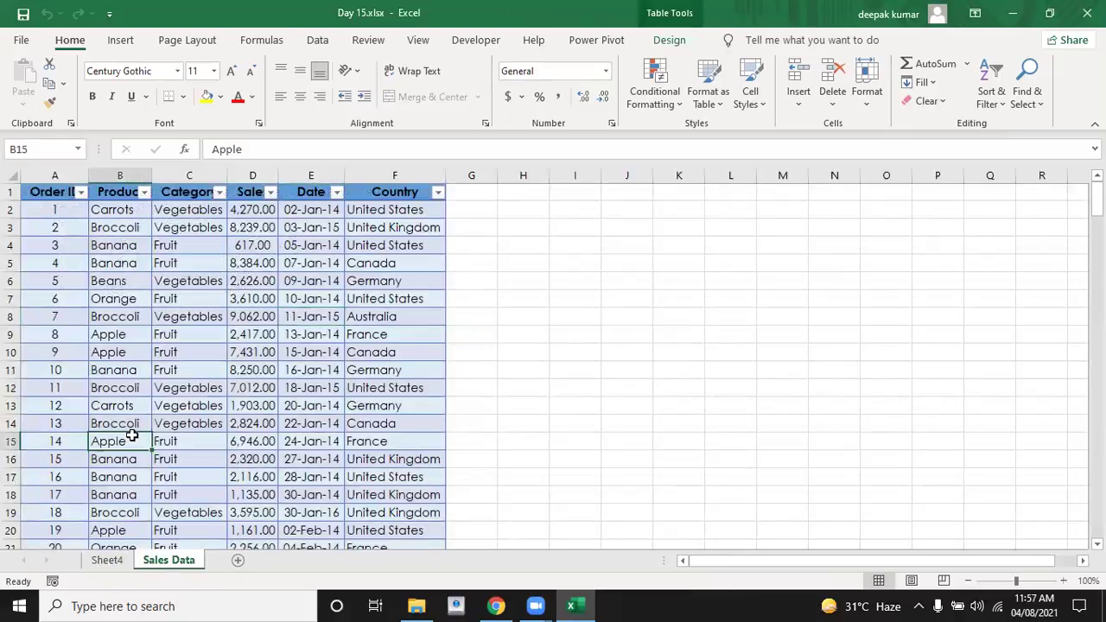
{"action": "left_click", "coordinate": [229, 351]}
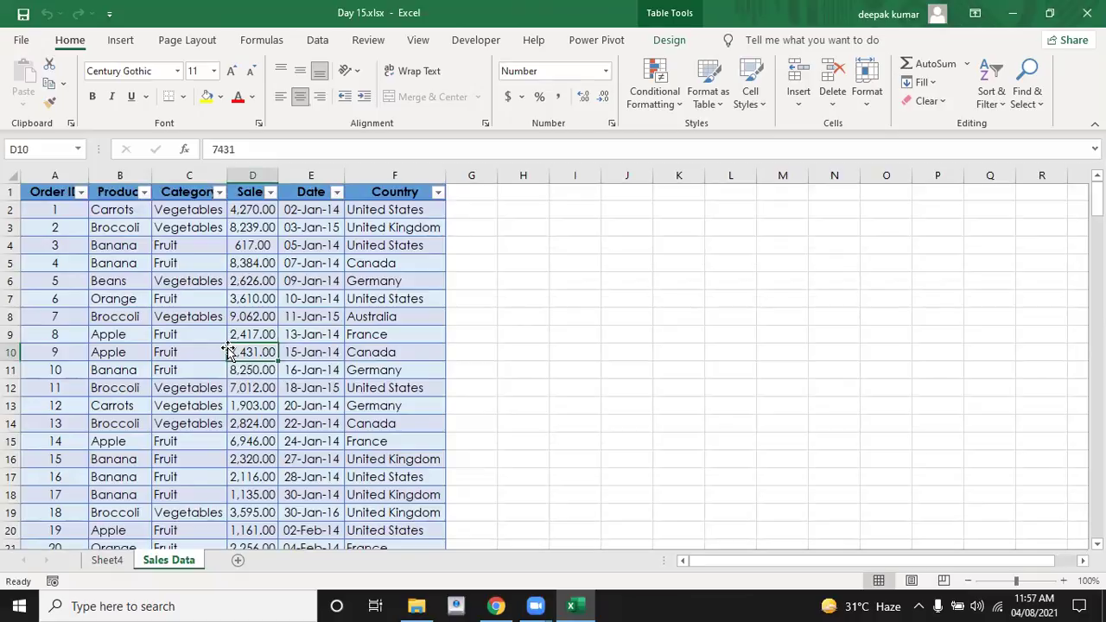
Step: Switch to Chrome to look through the open YouTube channel's created playlists, and return to the Excel workbook
{"action": "left_click", "coordinate": [497, 605]}
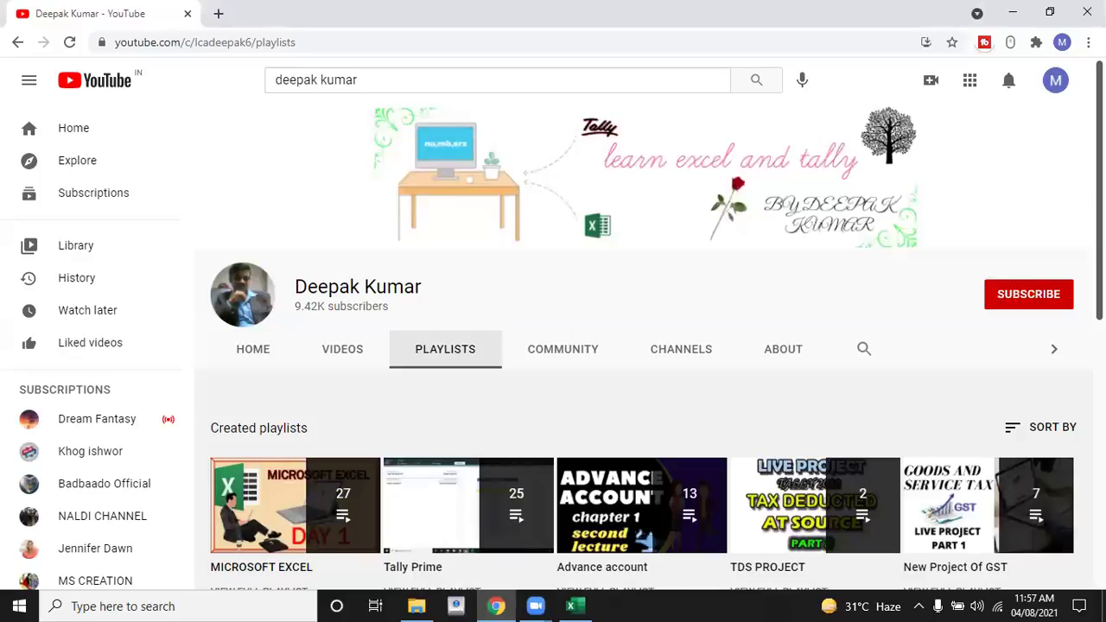
{"action": "scroll", "coordinate": [648, 345], "scroll_direction": "down", "scroll_amount": 2}
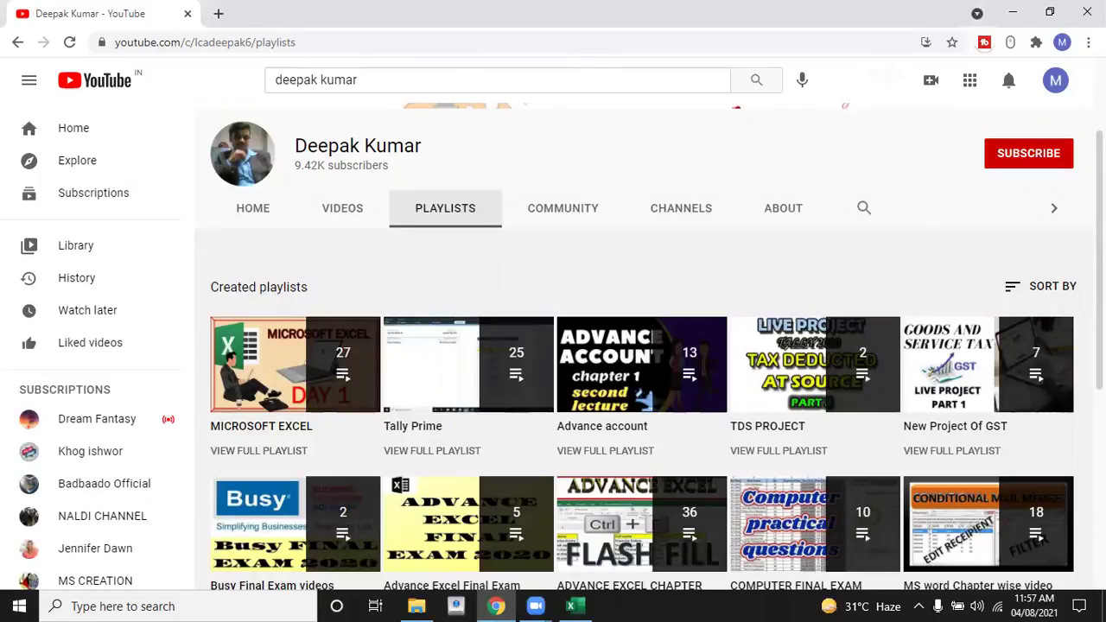
{"action": "scroll", "coordinate": [648, 346], "scroll_direction": "down", "scroll_amount": 1}
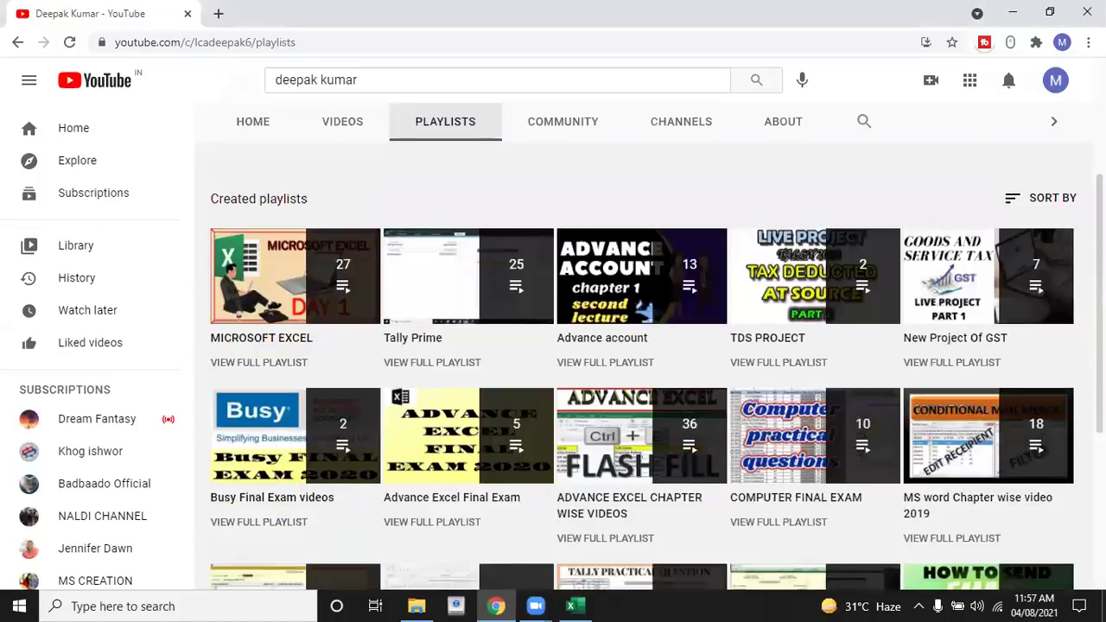
{"action": "scroll", "coordinate": [648, 346], "scroll_direction": "down", "scroll_amount": 3}
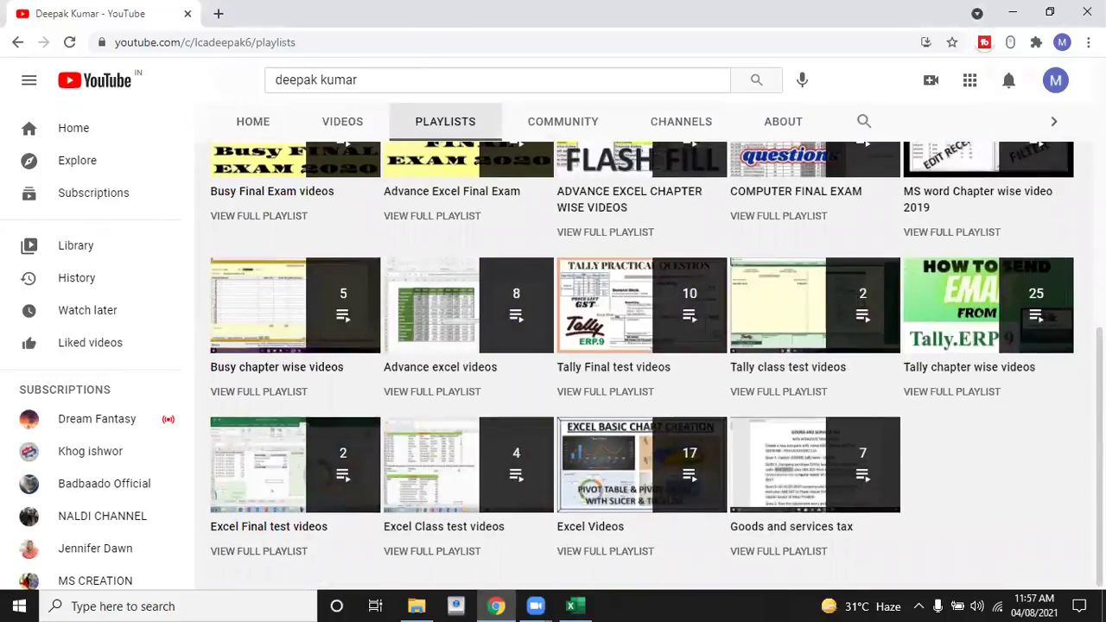
{"action": "scroll", "coordinate": [648, 345], "scroll_direction": "up", "scroll_amount": 2}
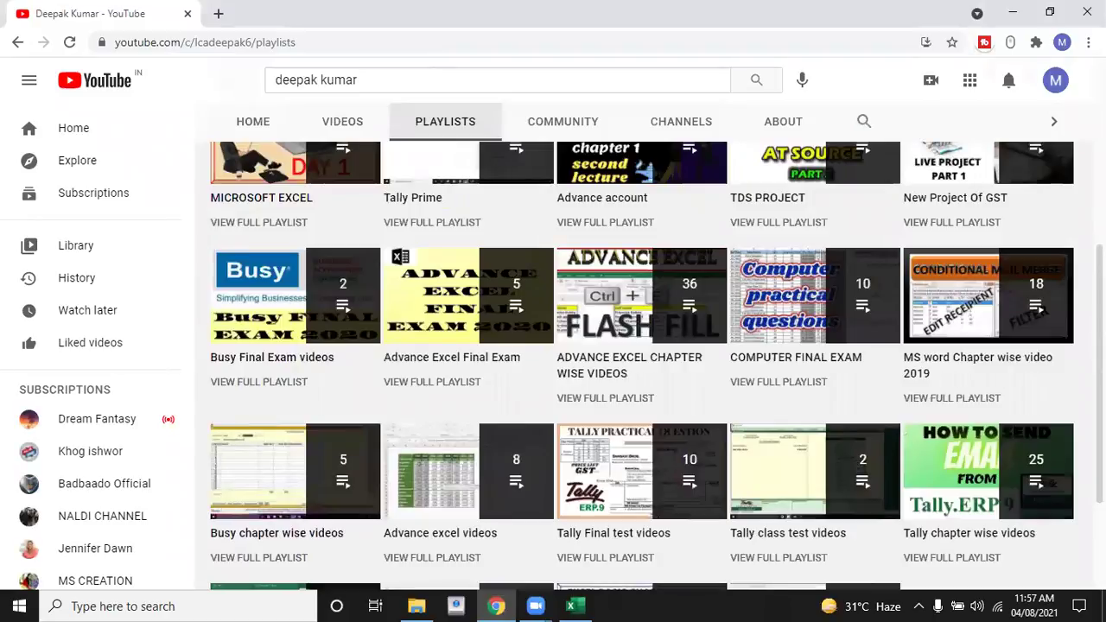
{"action": "scroll", "coordinate": [648, 346], "scroll_direction": "up", "scroll_amount": 3}
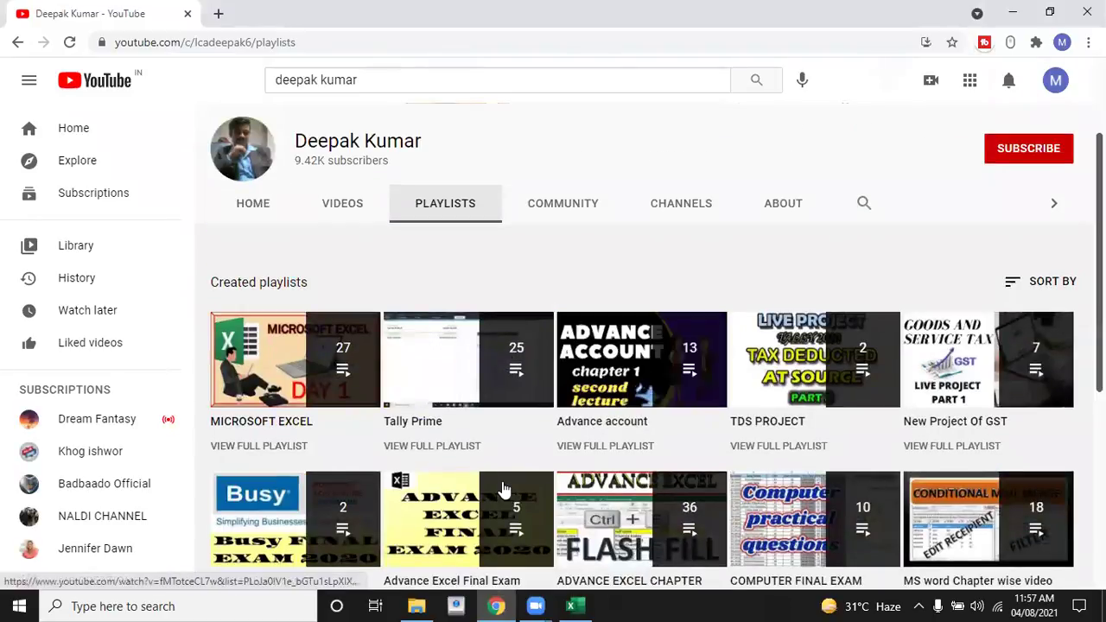
{"action": "left_click", "coordinate": [584, 606]}
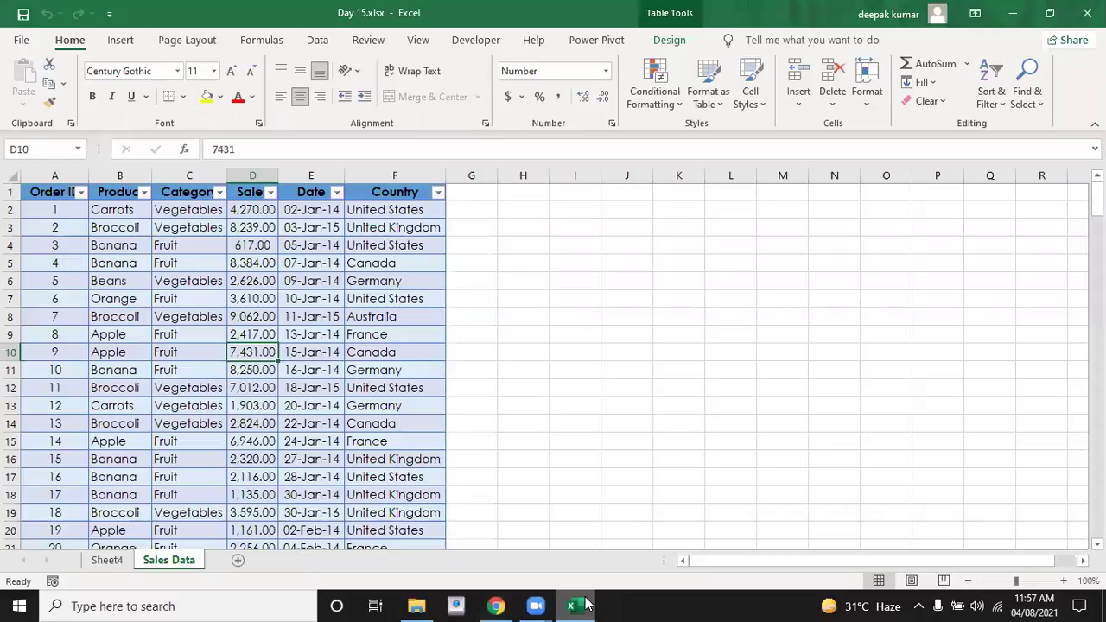
Step: Review the product, category, sales, date and country fields of the first record in the sales table
{"action": "left_click", "coordinate": [524, 392]}
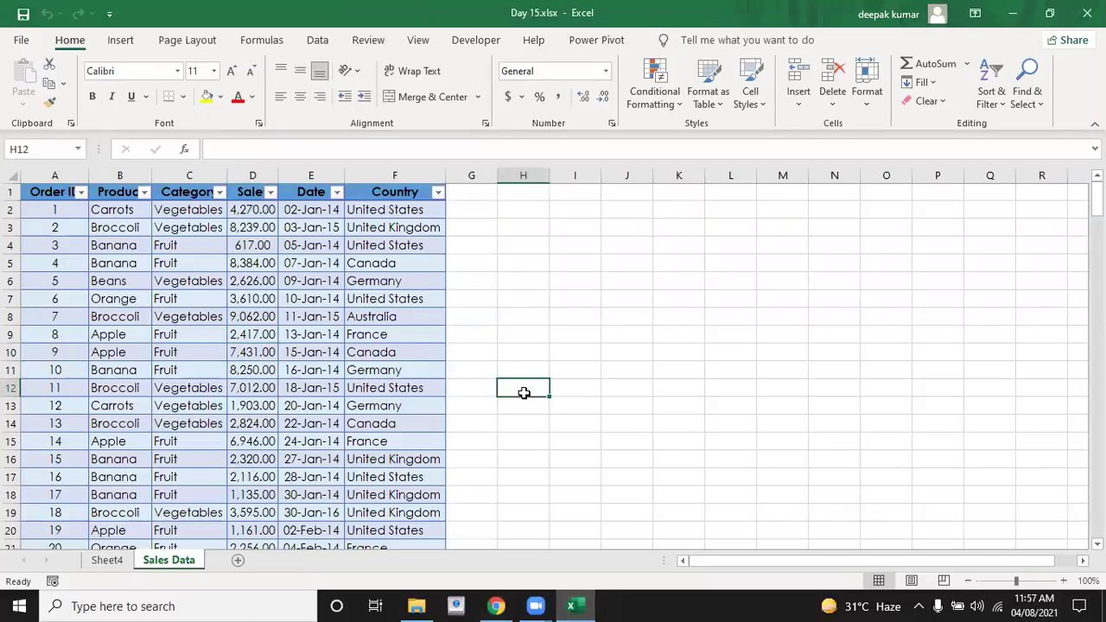
{"action": "left_click", "coordinate": [273, 294]}
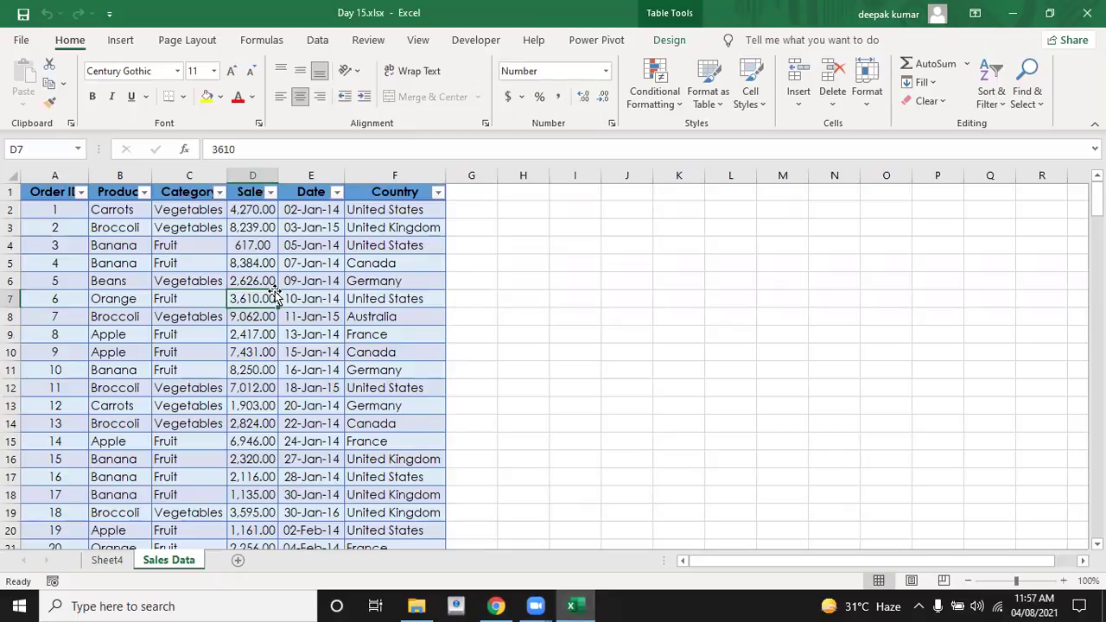
{"action": "left_click", "coordinate": [296, 212]}
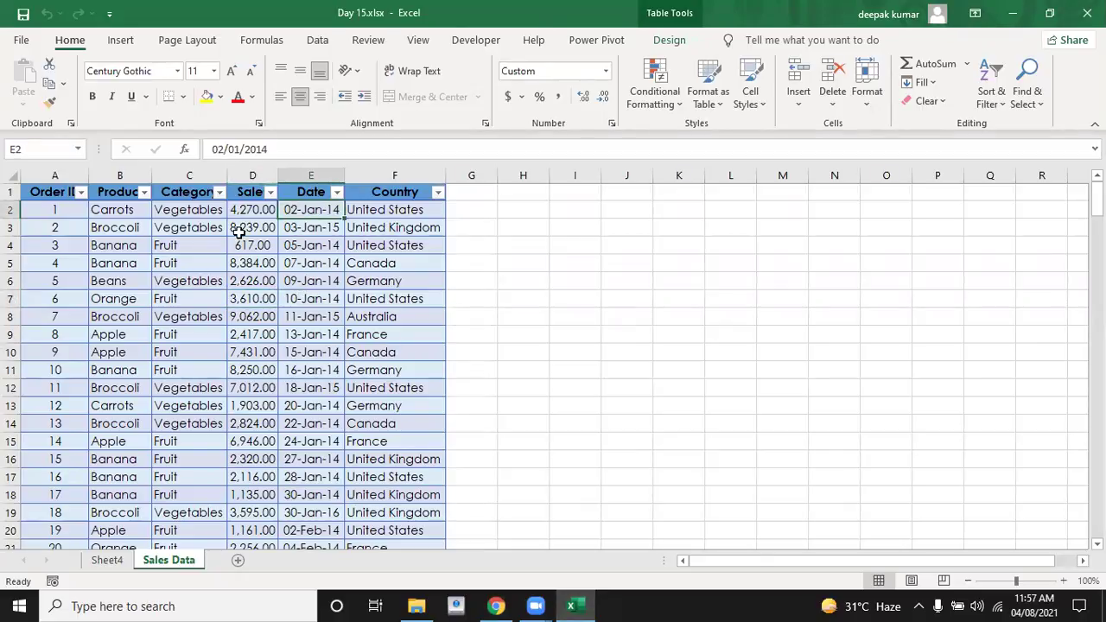
{"action": "left_click", "coordinate": [102, 214]}
{"action": "left_click", "coordinate": [173, 216]}
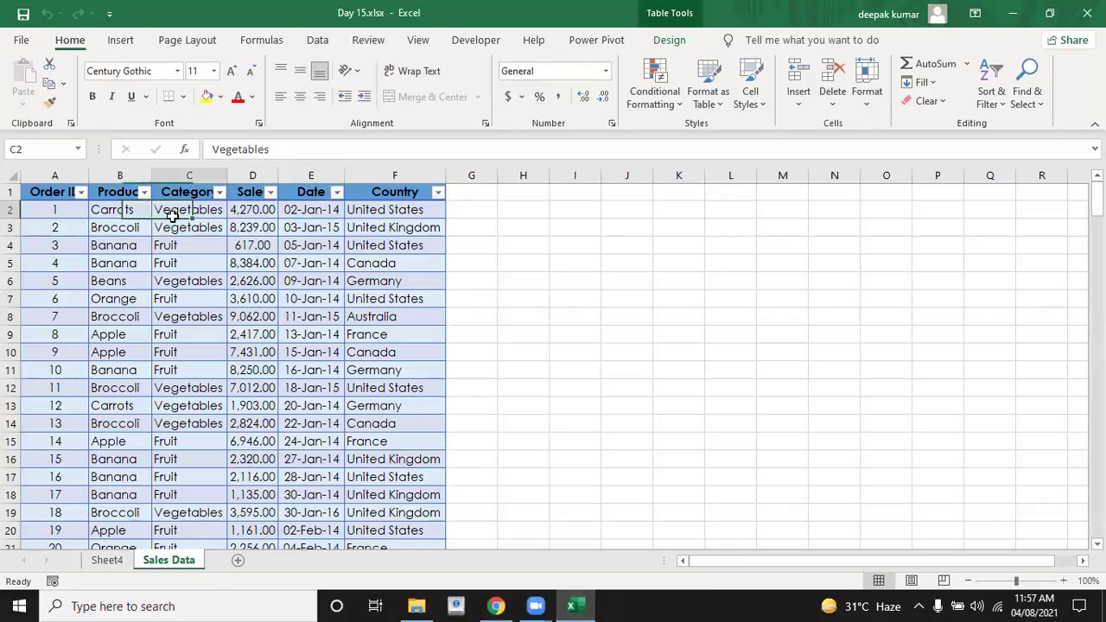
{"action": "left_click", "coordinate": [248, 211]}
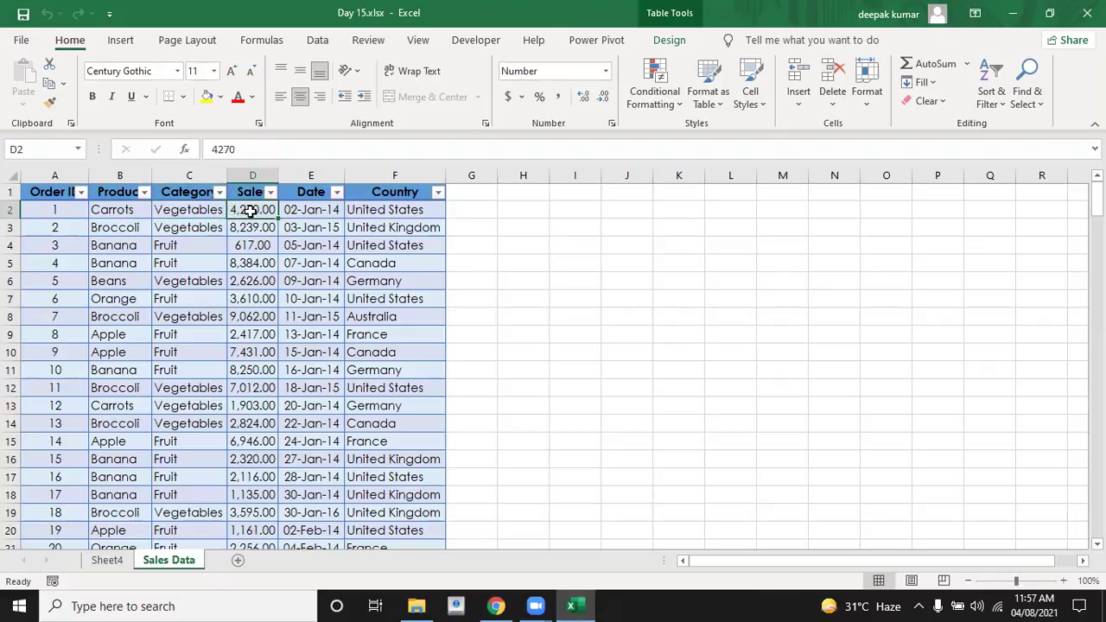
{"action": "left_click", "coordinate": [306, 218]}
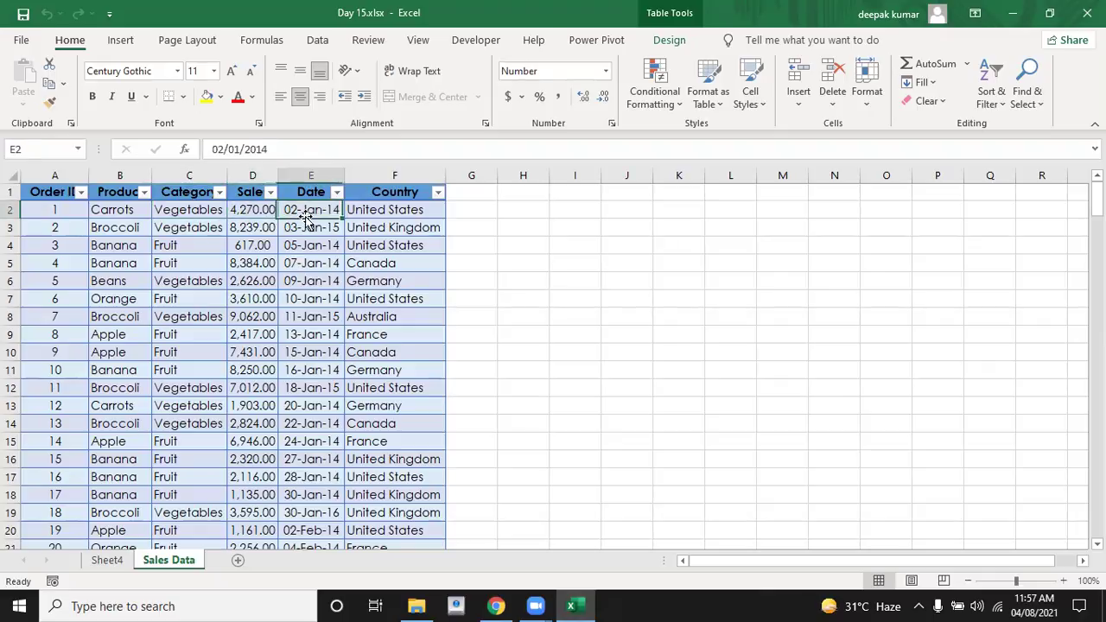
{"action": "left_click", "coordinate": [371, 210]}
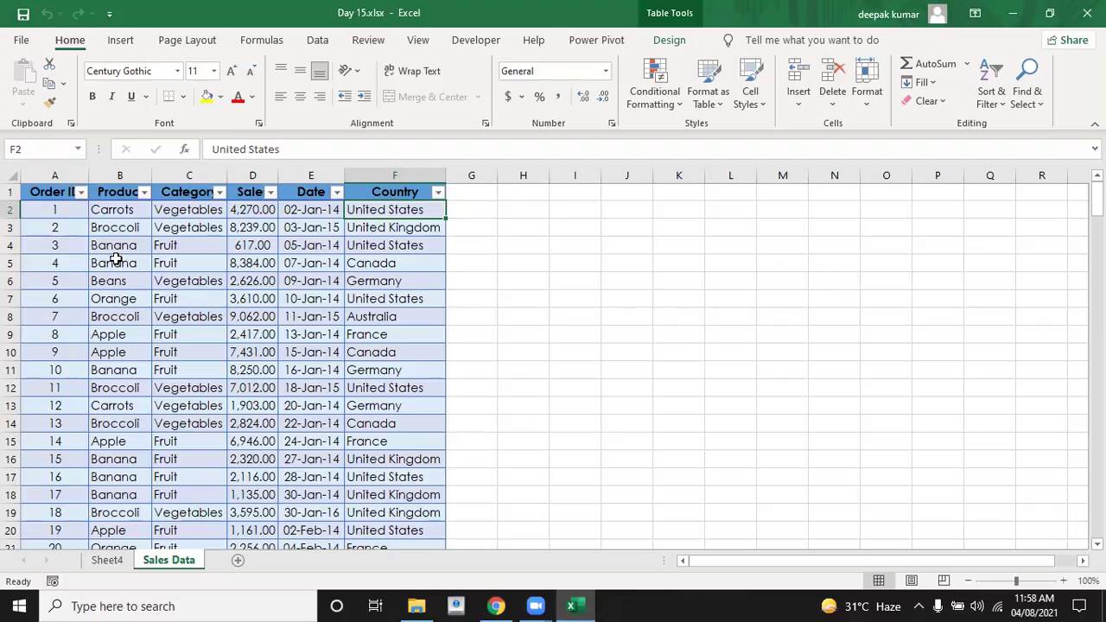
{"action": "left_click", "coordinate": [156, 261]}
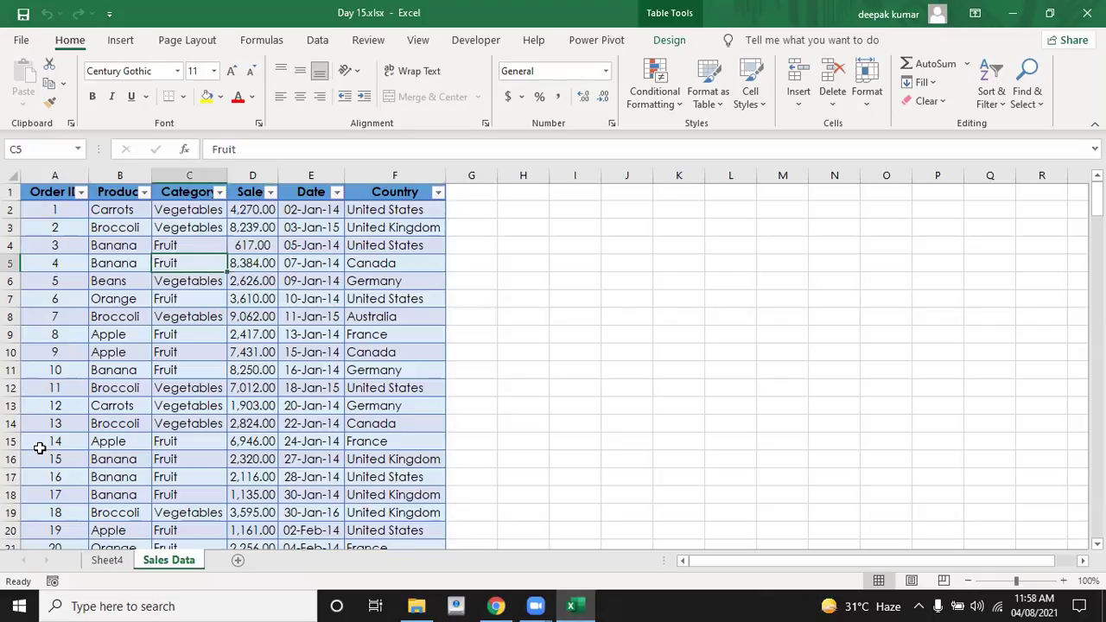
Step: Read through report requirements A to F on Sheet4
{"action": "left_click", "coordinate": [105, 562]}
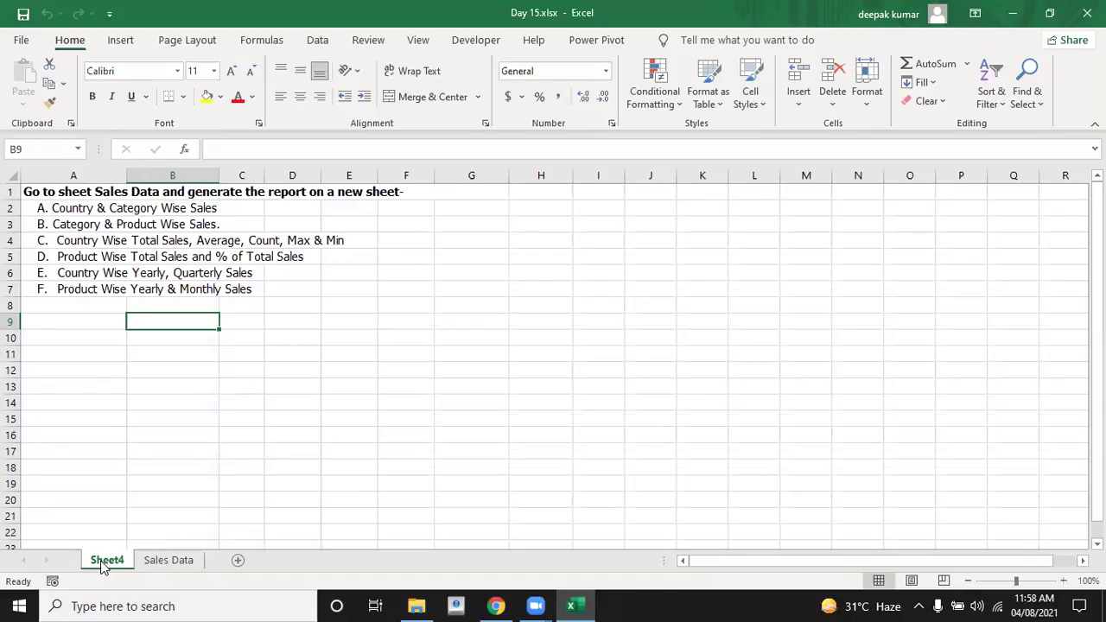
{"action": "left_click", "coordinate": [230, 375]}
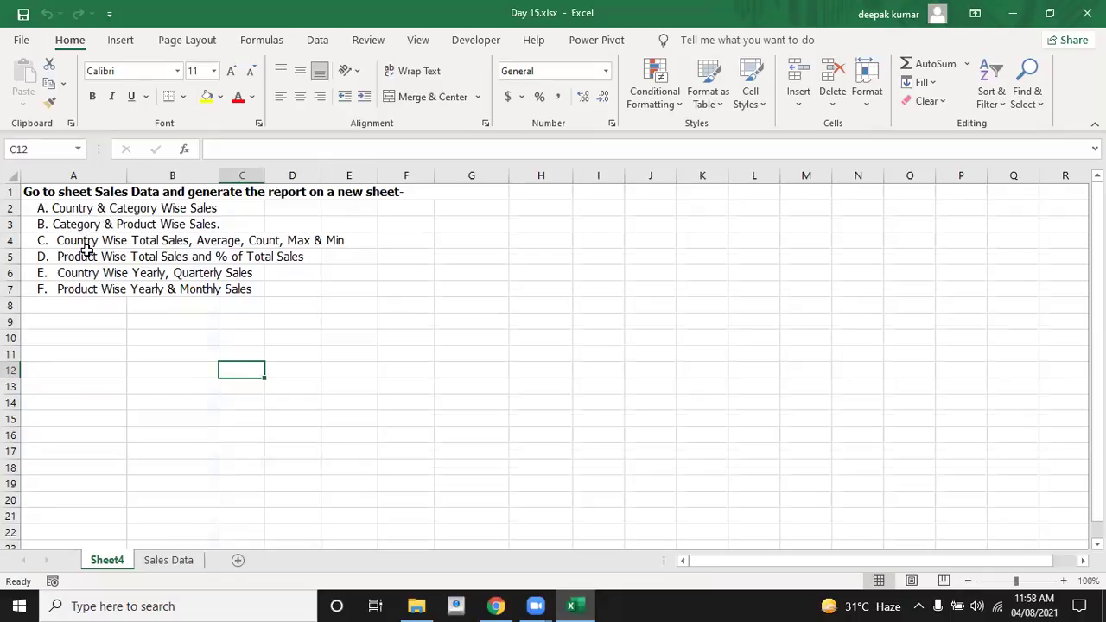
{"action": "left_click", "coordinate": [96, 315]}
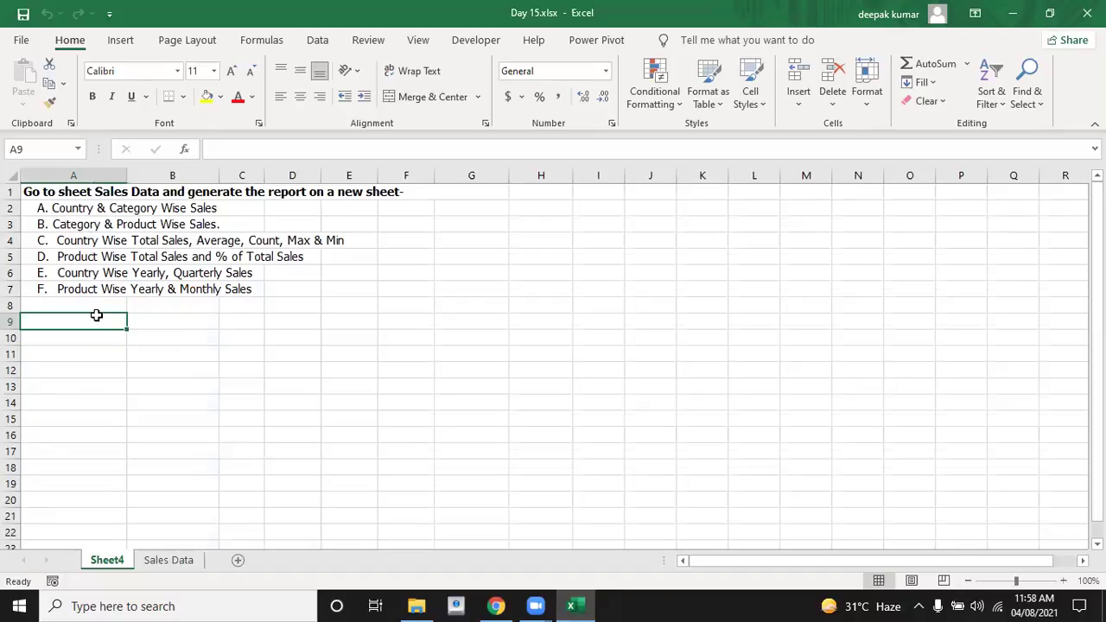
{"action": "left_click", "coordinate": [185, 332]}
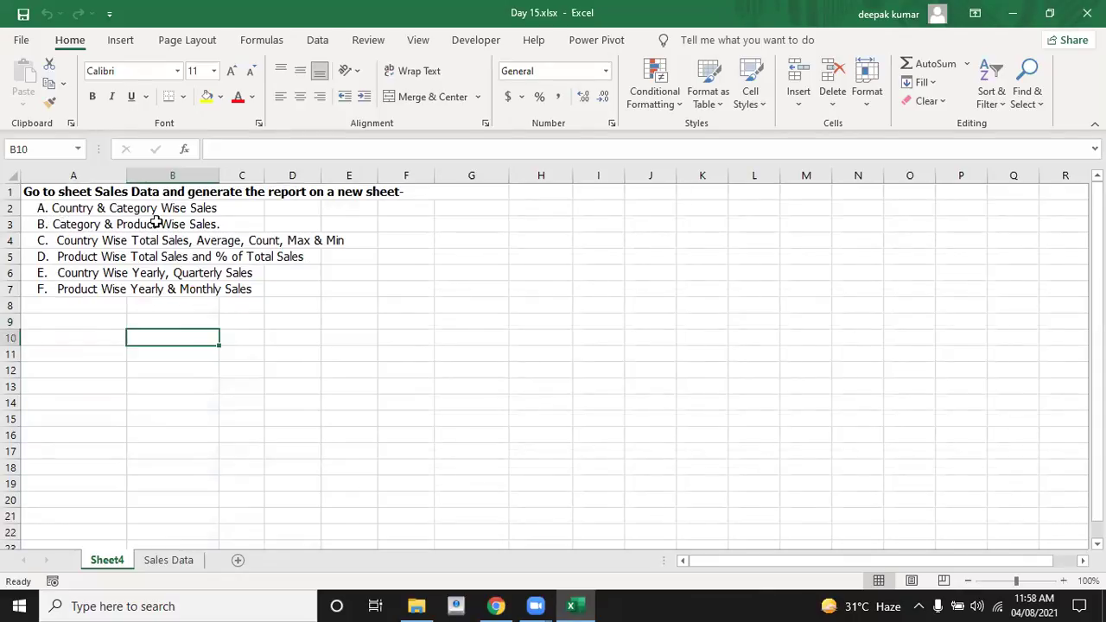
Step: Create a PivotTable on a new worksheet from the entire sales table on the Sales Data sheet
{"action": "left_click", "coordinate": [151, 561]}
{"action": "left_click", "coordinate": [184, 337]}
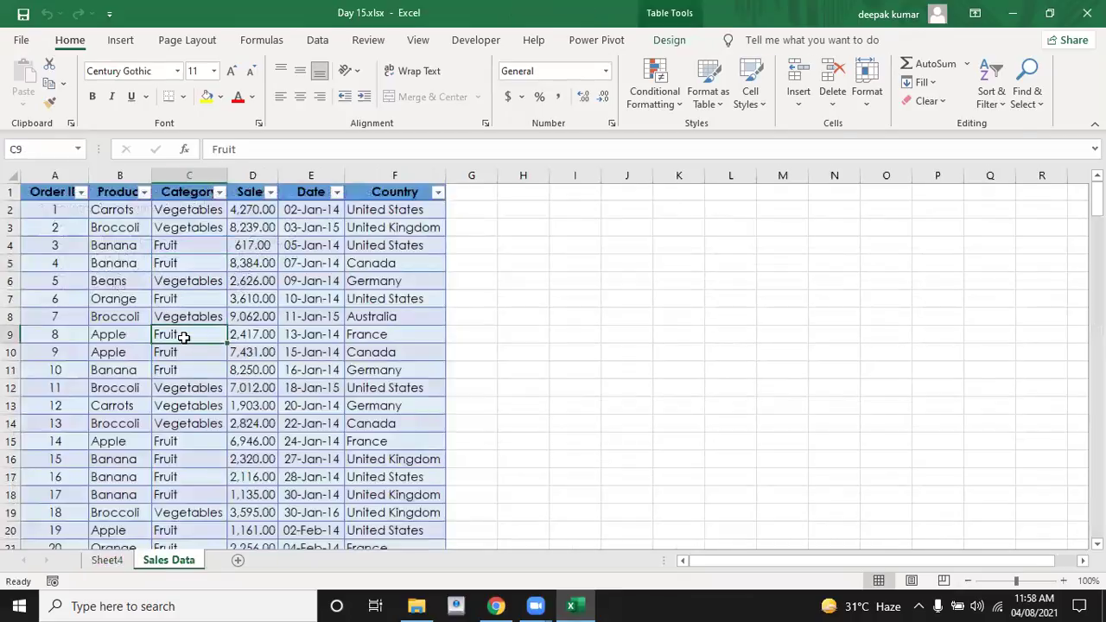
{"action": "left_click", "coordinate": [52, 197]}
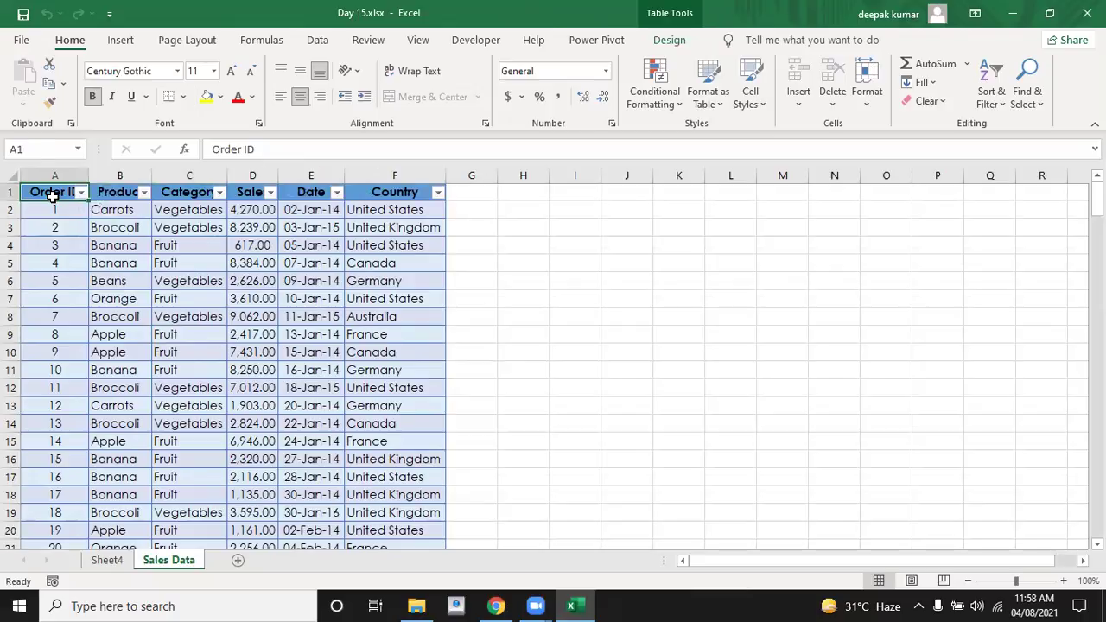
{"action": "key", "text": "ctrl+shift+Right"}
{"action": "key", "text": "ctrl+shift+Down"}
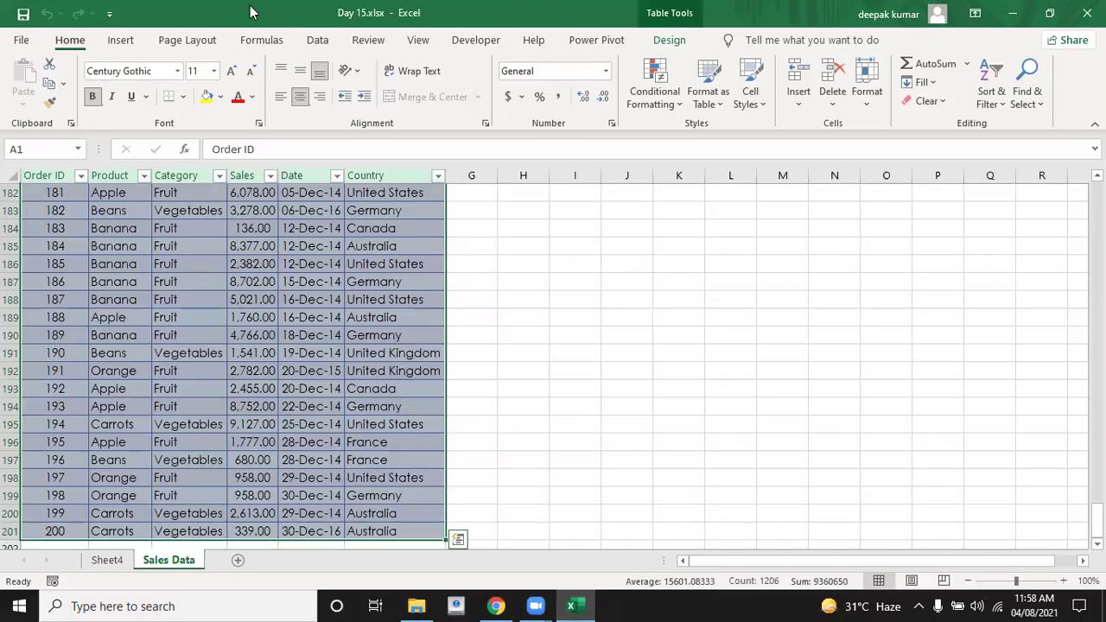
{"action": "left_click", "coordinate": [122, 40]}
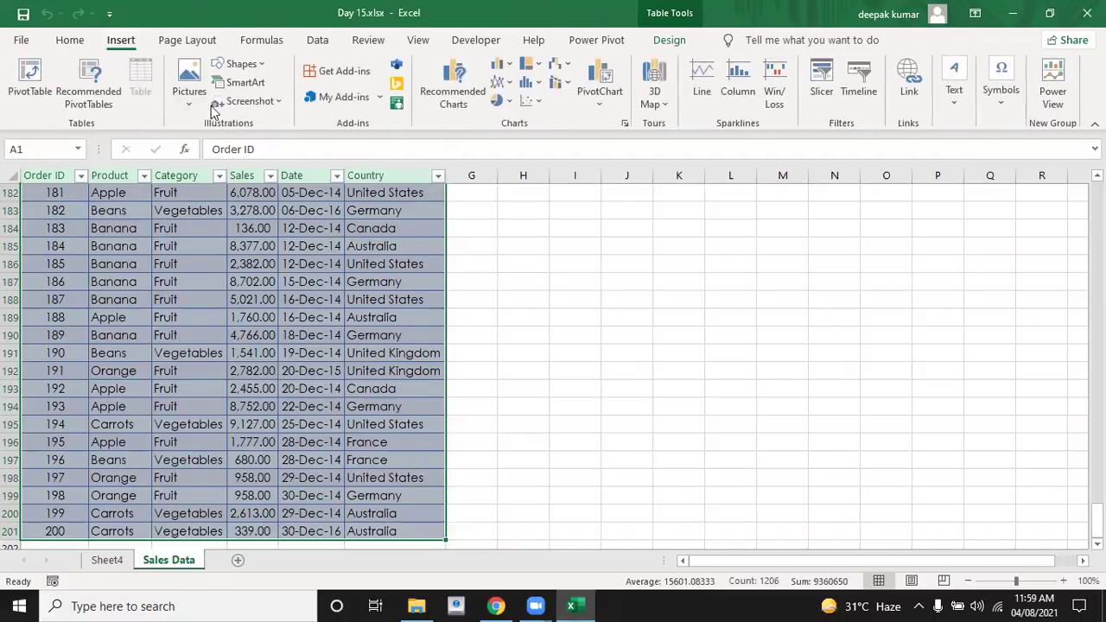
{"action": "left_click", "coordinate": [26, 87]}
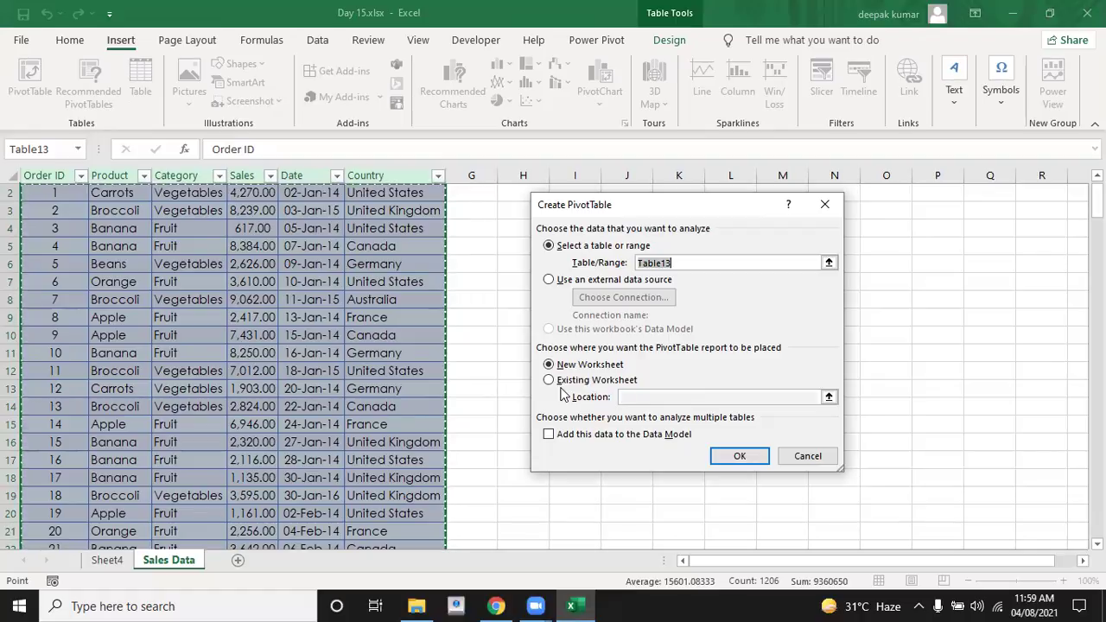
{"action": "left_click", "coordinate": [731, 458]}
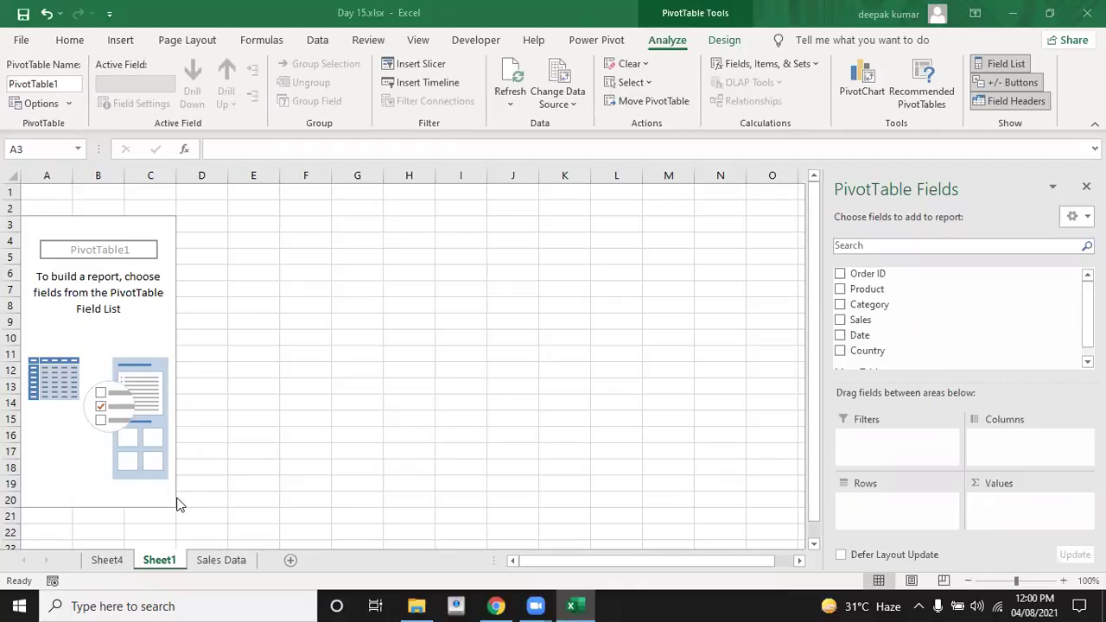
Step: Compare requirement A on Sheet4 with the category, country and sales fields on the Sales Data sheet
{"action": "left_click", "coordinate": [114, 562]}
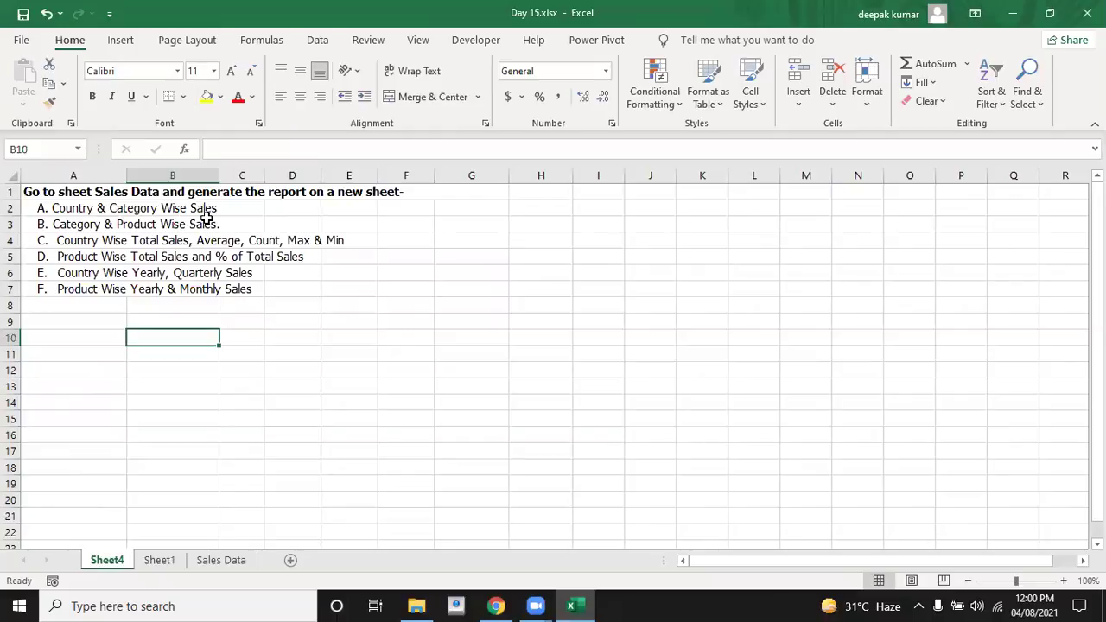
{"action": "left_click", "coordinate": [158, 562]}
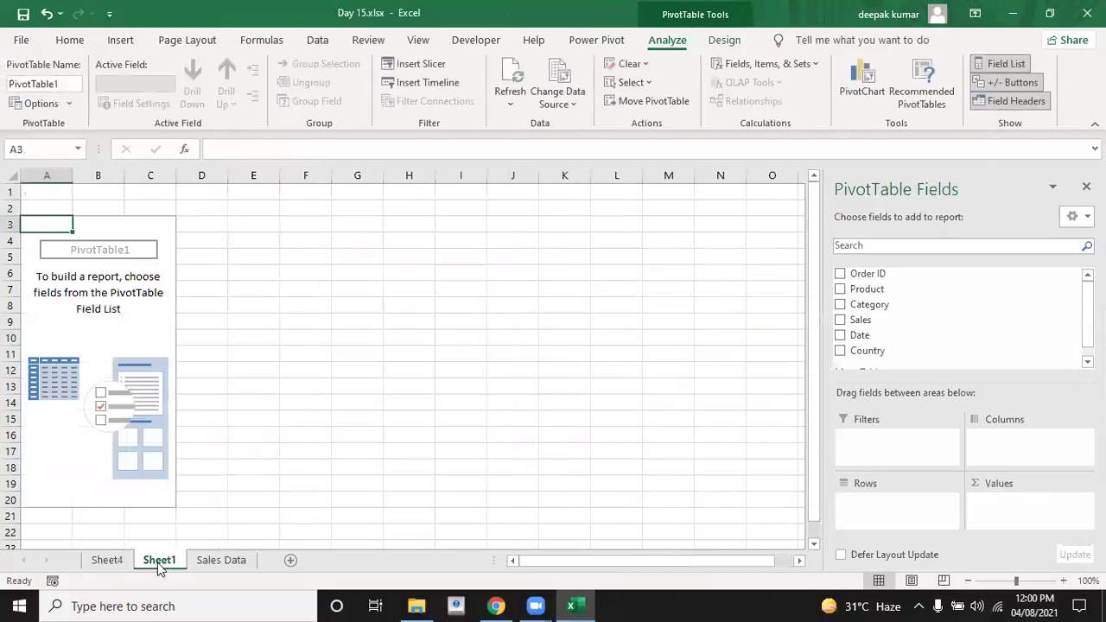
{"action": "left_click", "coordinate": [204, 561]}
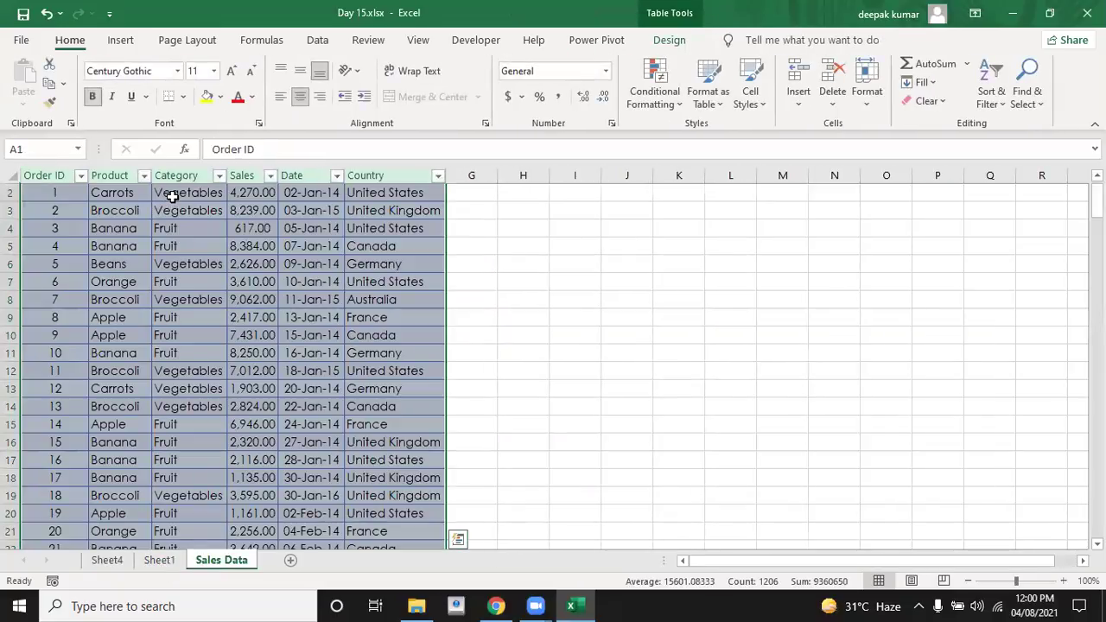
{"action": "left_click", "coordinate": [171, 195]}
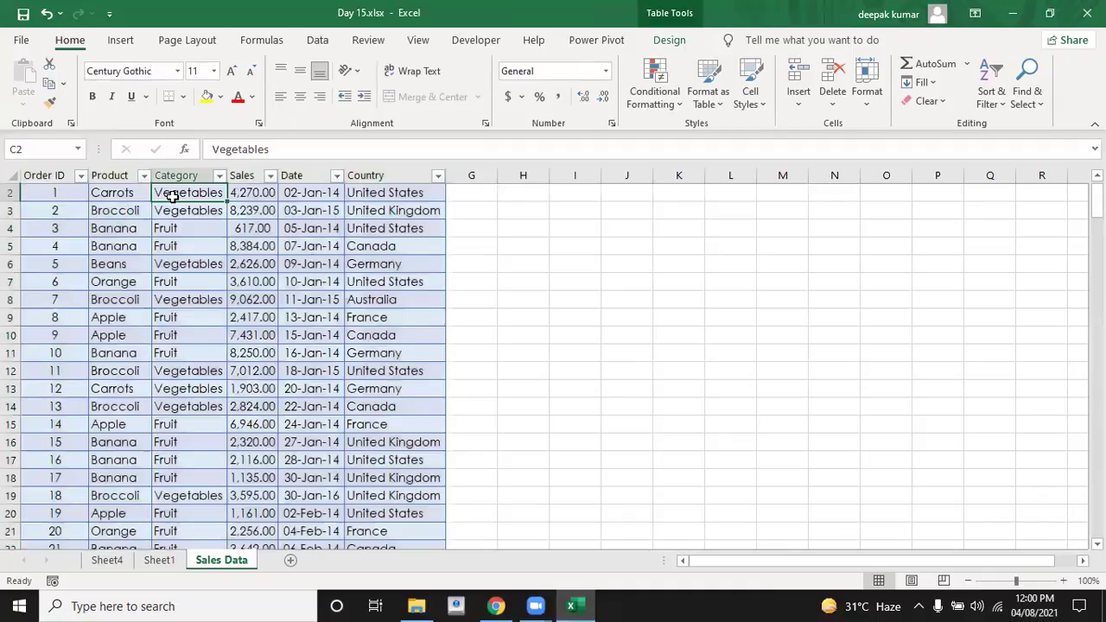
{"action": "left_click", "coordinate": [412, 195]}
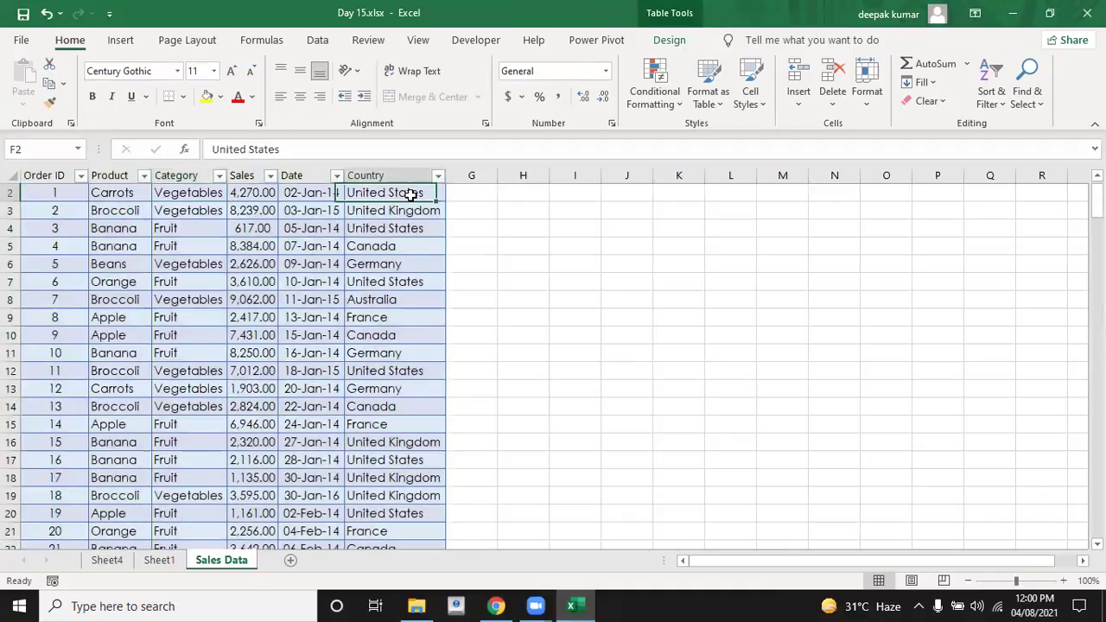
{"action": "left_click", "coordinate": [257, 195]}
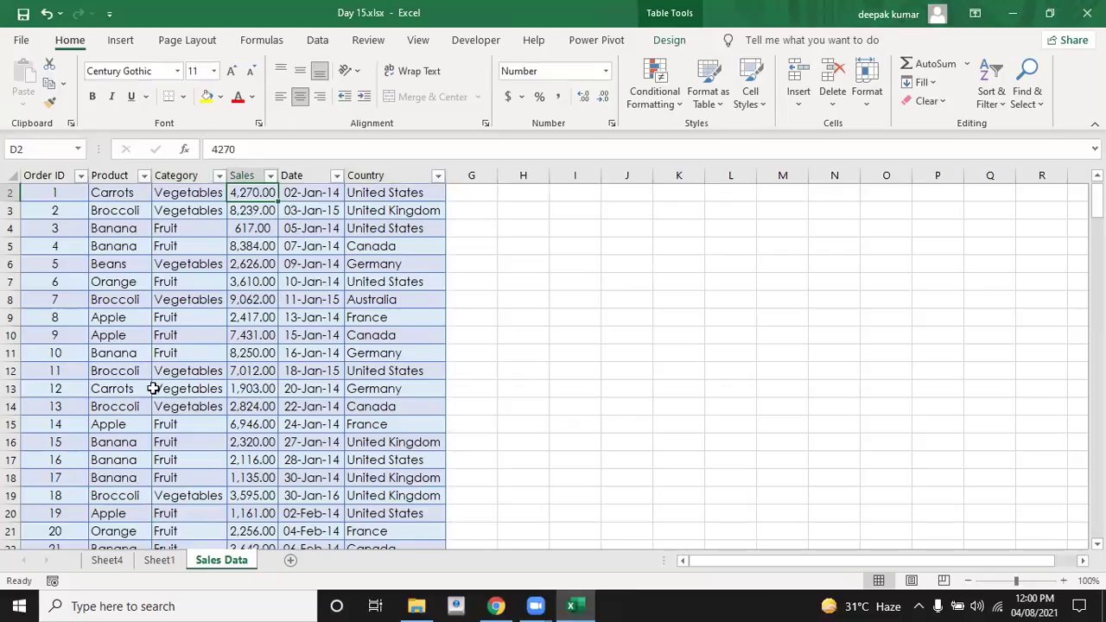
{"action": "left_click", "coordinate": [104, 561]}
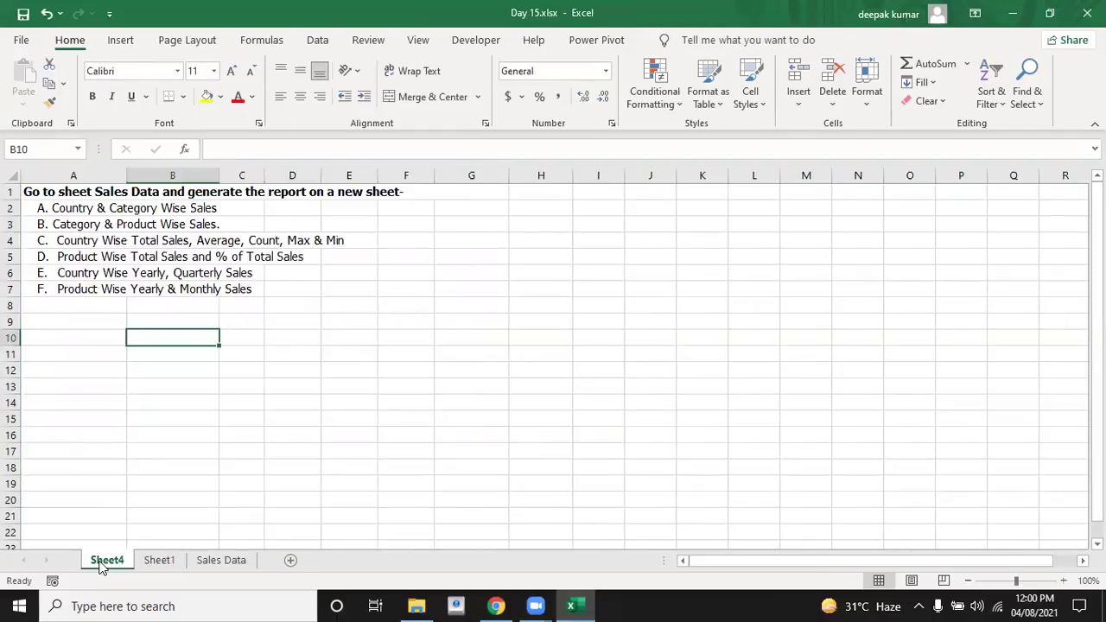
Step: Build the country and category wise report on Sheet1 with Country as rows, Category as columns and the sum of Sales as values
{"action": "left_click", "coordinate": [149, 562]}
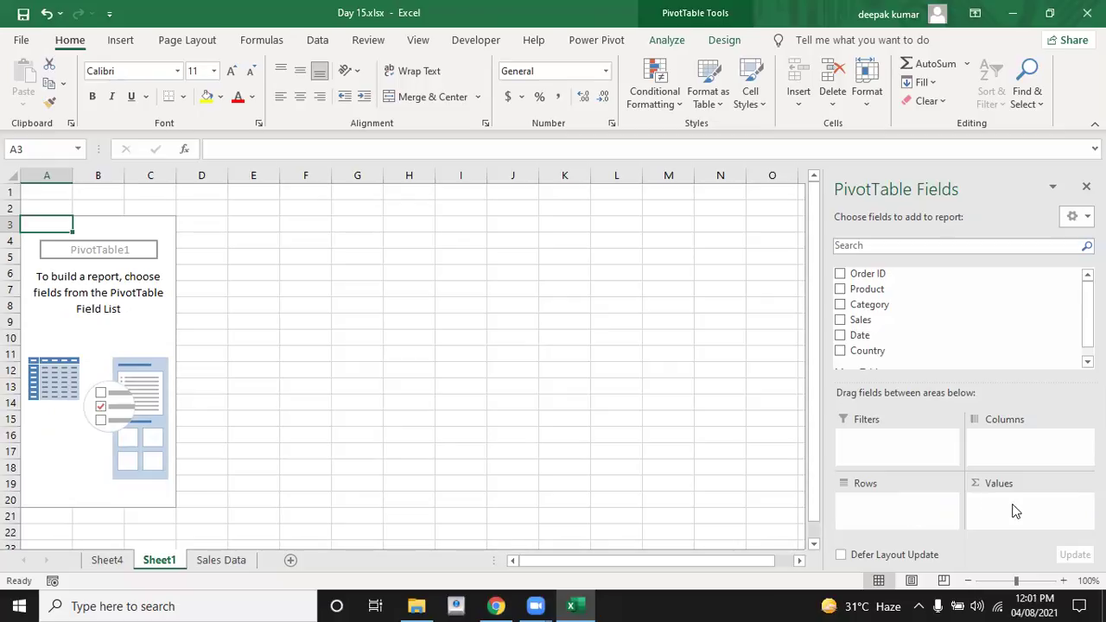
{"action": "left_click", "coordinate": [839, 308]}
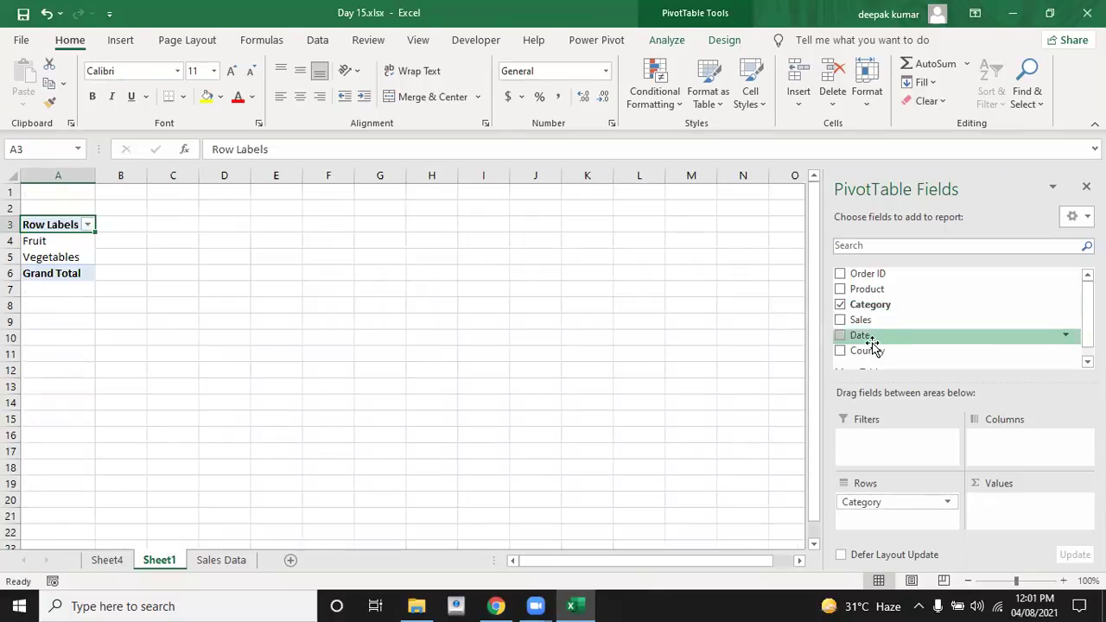
{"action": "left_click", "coordinate": [841, 353]}
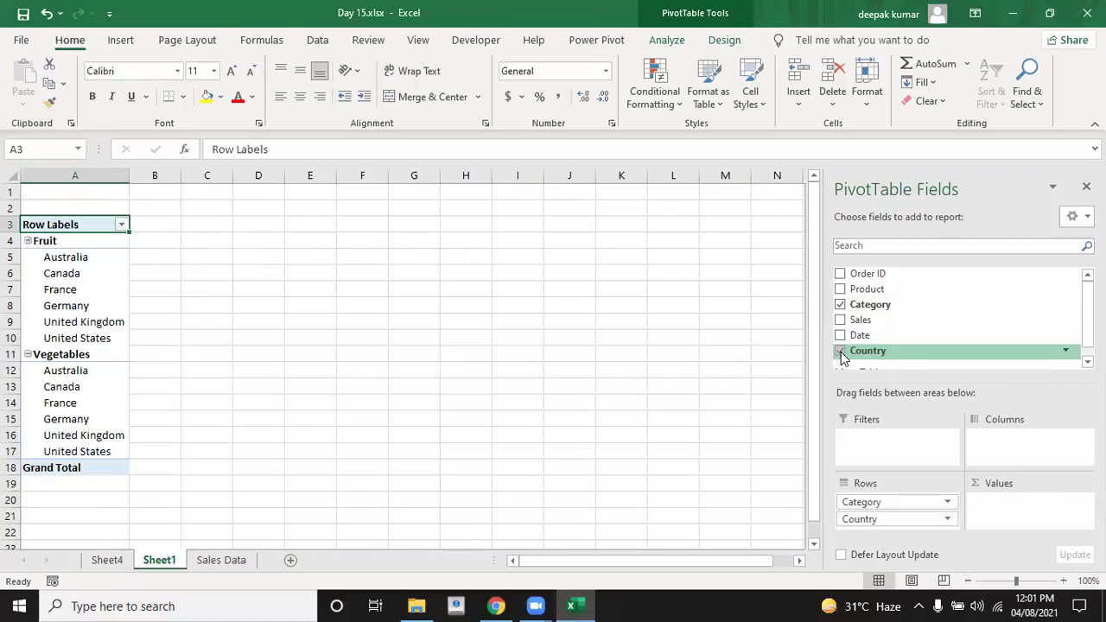
{"action": "left_click", "coordinate": [840, 321]}
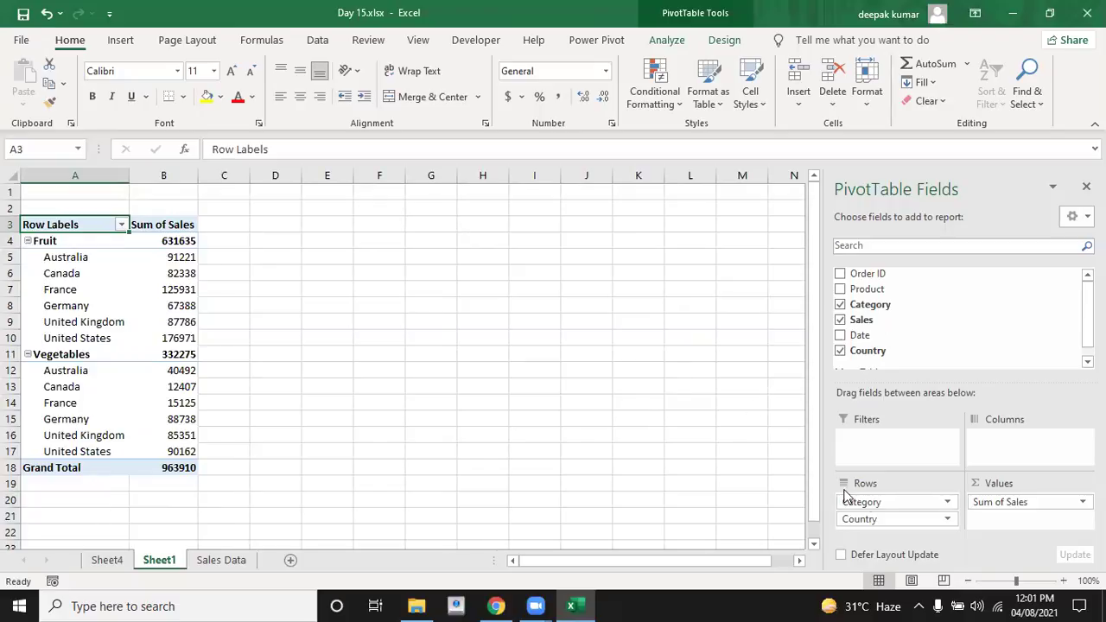
{"action": "left_click_drag", "start_coordinate": [866, 508], "coordinate": [1006, 440]}
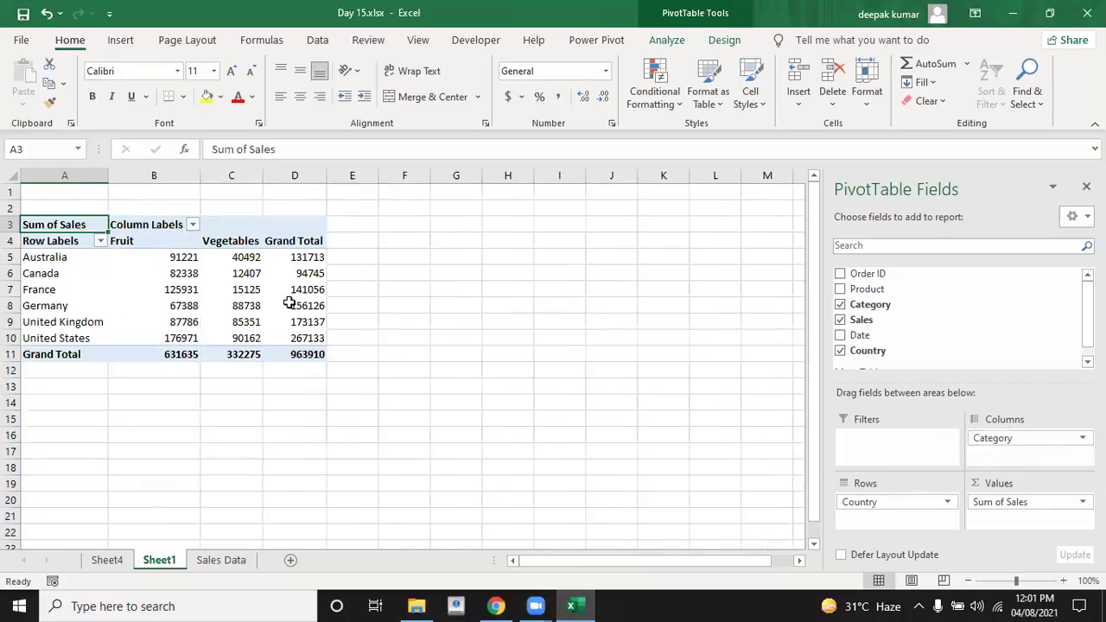
{"action": "mouse_move", "coordinate": [290, 303]}
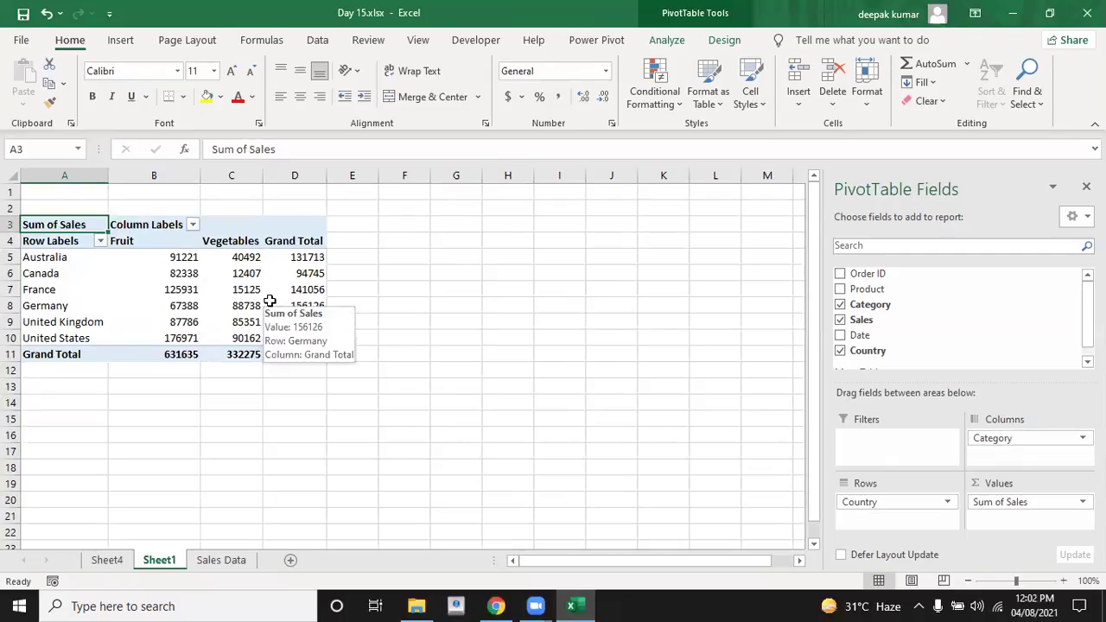
{"action": "left_click", "coordinate": [536, 368]}
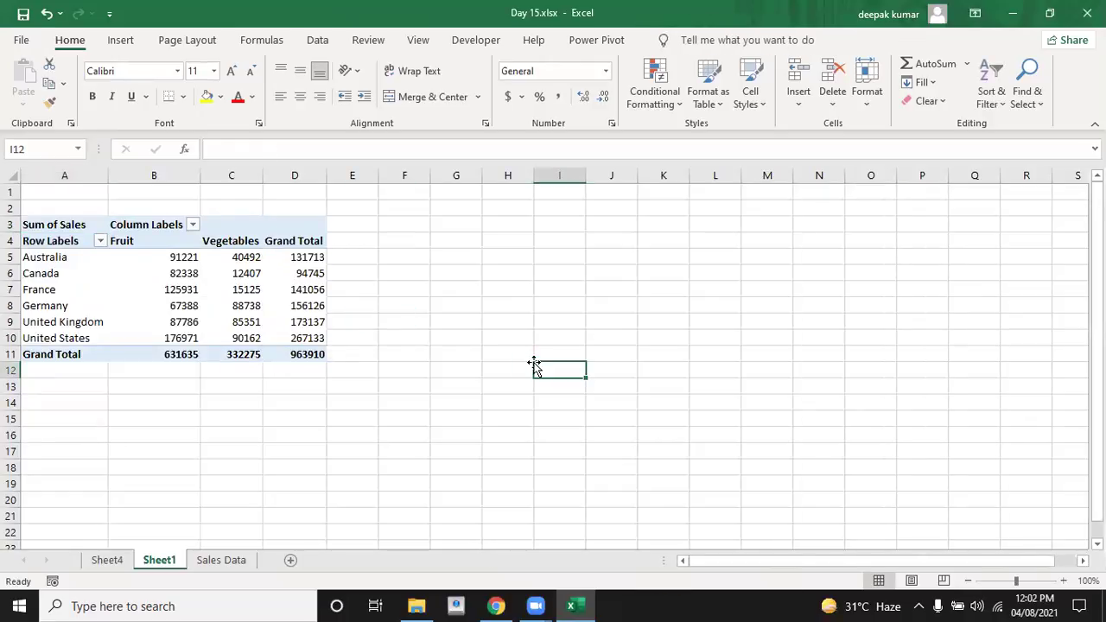
Step: Check the next requirement on Sheet4, and select the entire sales table with headers on Sales Data as the source for a second PivotTable
{"action": "left_click", "coordinate": [106, 562]}
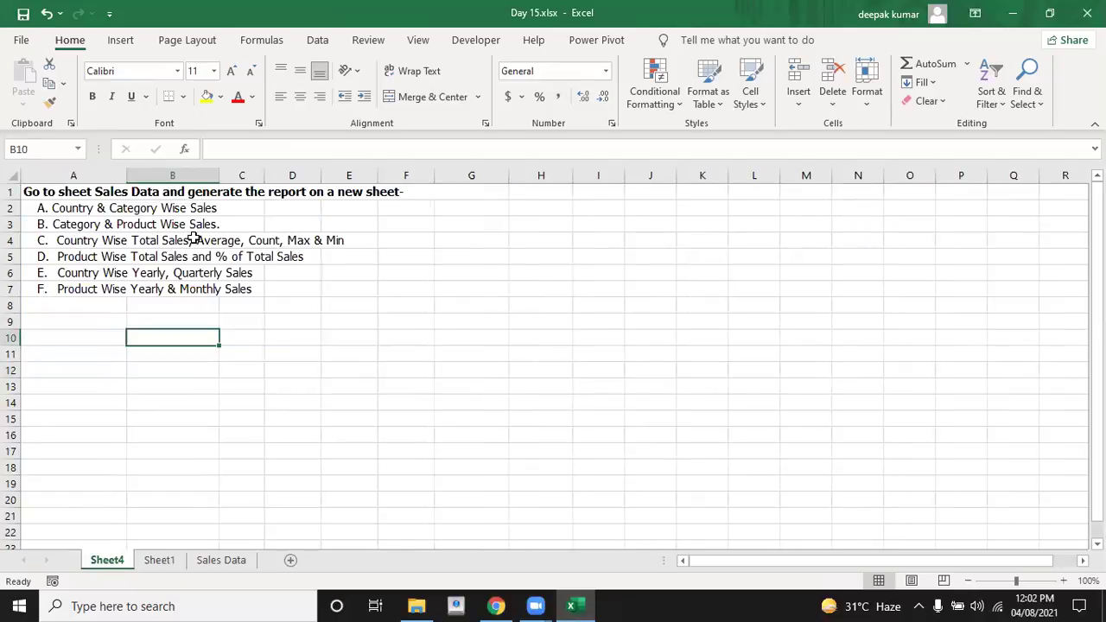
{"action": "left_click", "coordinate": [217, 560]}
{"action": "left_click", "coordinate": [221, 301]}
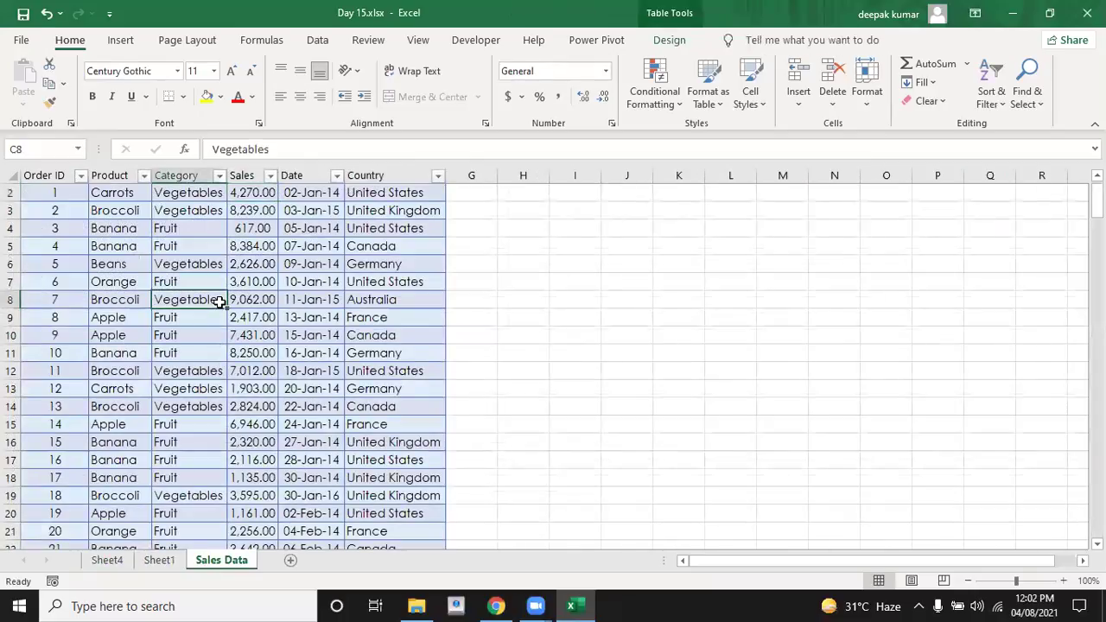
{"action": "key", "text": "ctrl+shift+Right"}
{"action": "key", "text": "Up"}
{"action": "key", "text": "ctrl+Up"}
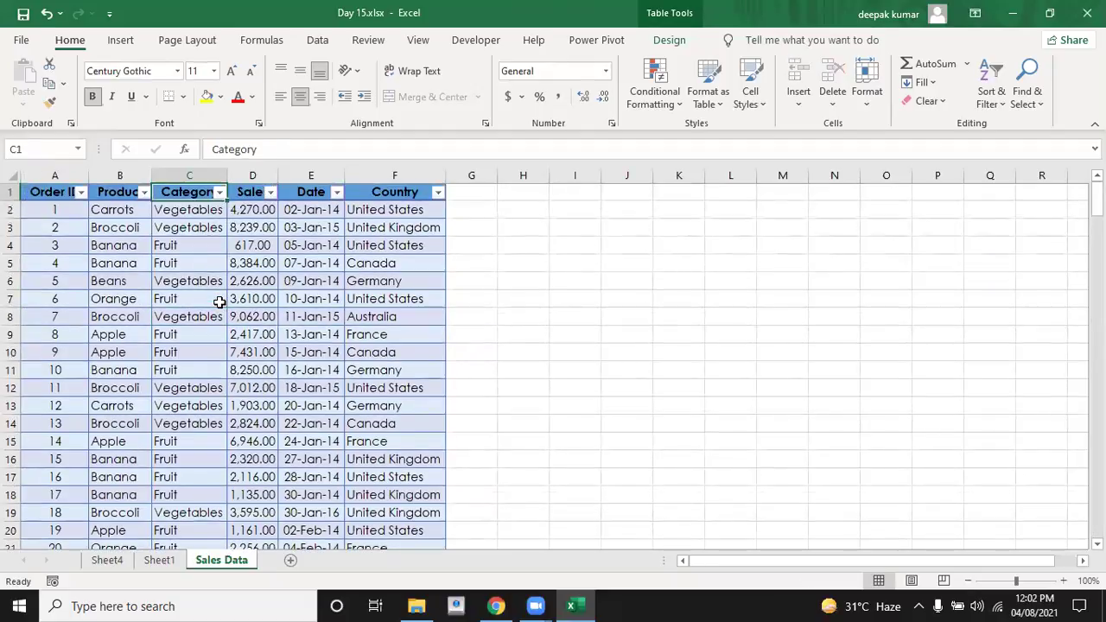
{"action": "key", "text": "Left"}
{"action": "key", "text": "Left"}
{"action": "key", "text": "ctrl+shift+Right"}
{"action": "key", "text": "ctrl+shift+Down"}
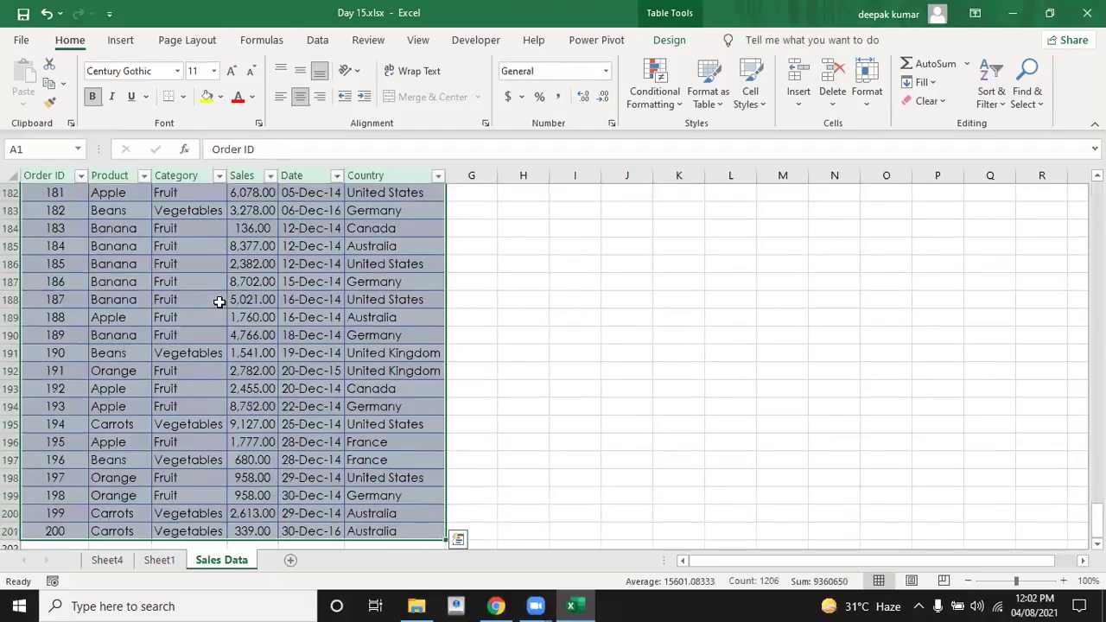
{"action": "left_click", "coordinate": [122, 42]}
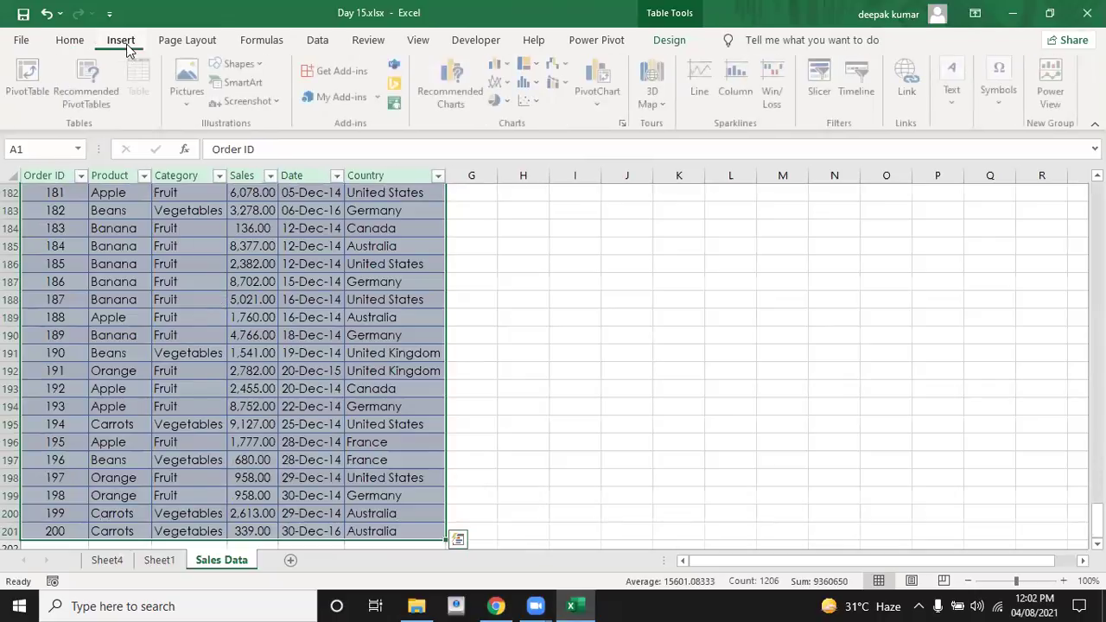
{"action": "left_click", "coordinate": [39, 91]}
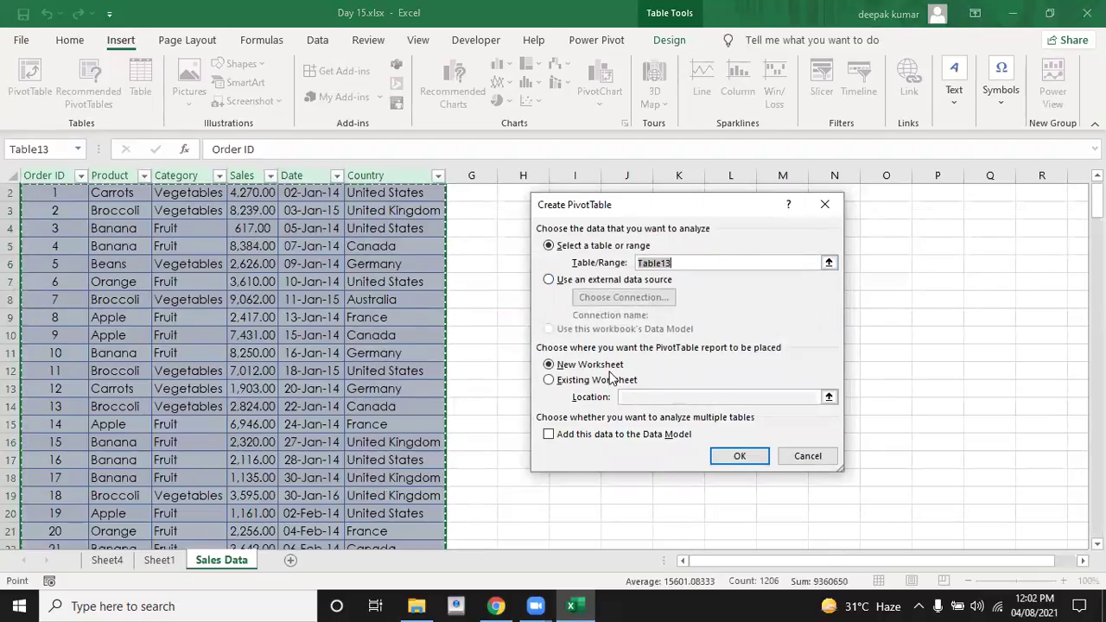
{"action": "left_click", "coordinate": [550, 381]}
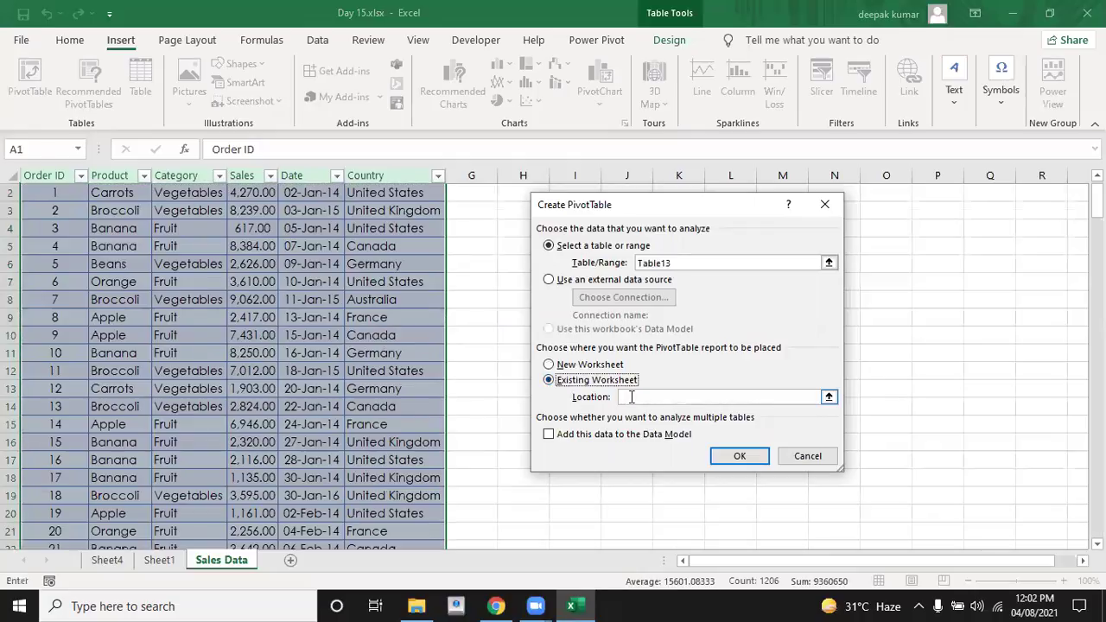
{"action": "left_click", "coordinate": [630, 398]}
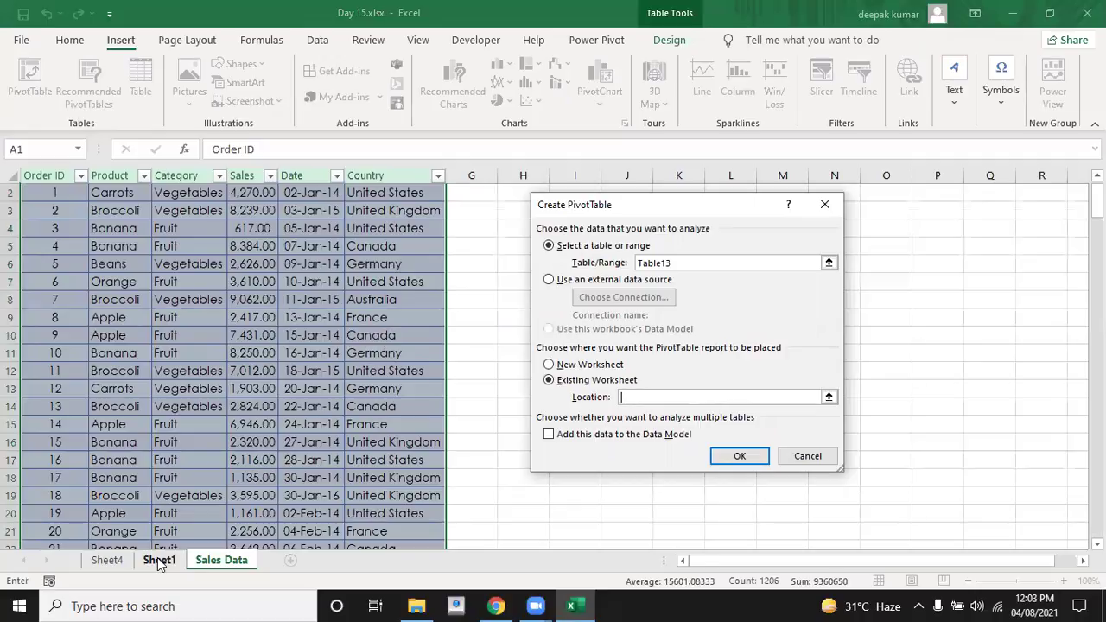
{"action": "left_click", "coordinate": [158, 561]}
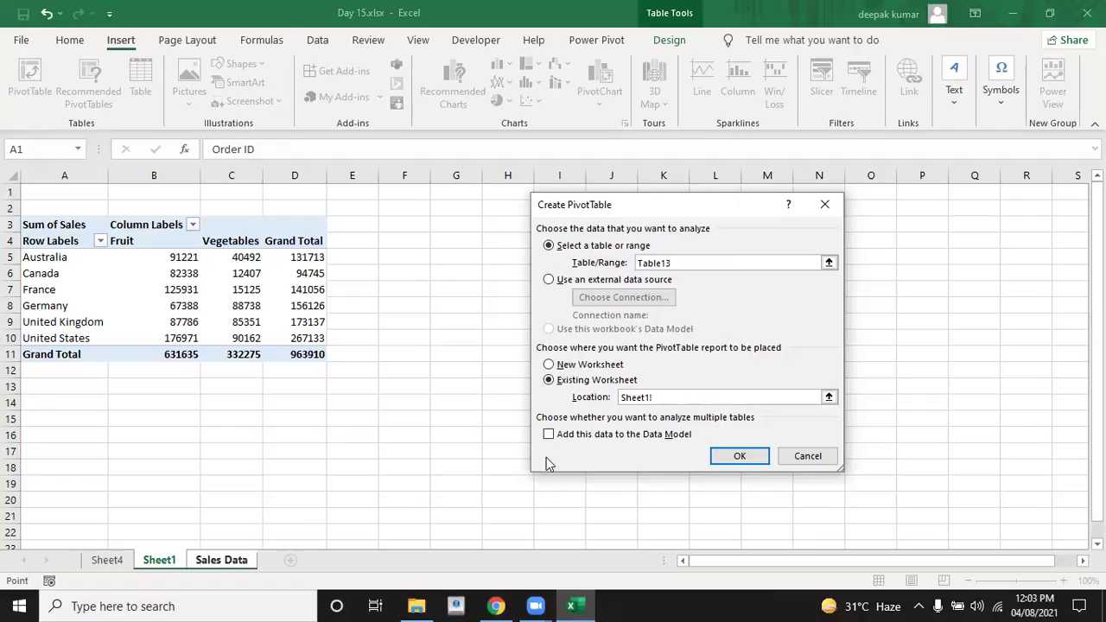
{"action": "left_click", "coordinate": [740, 456]}
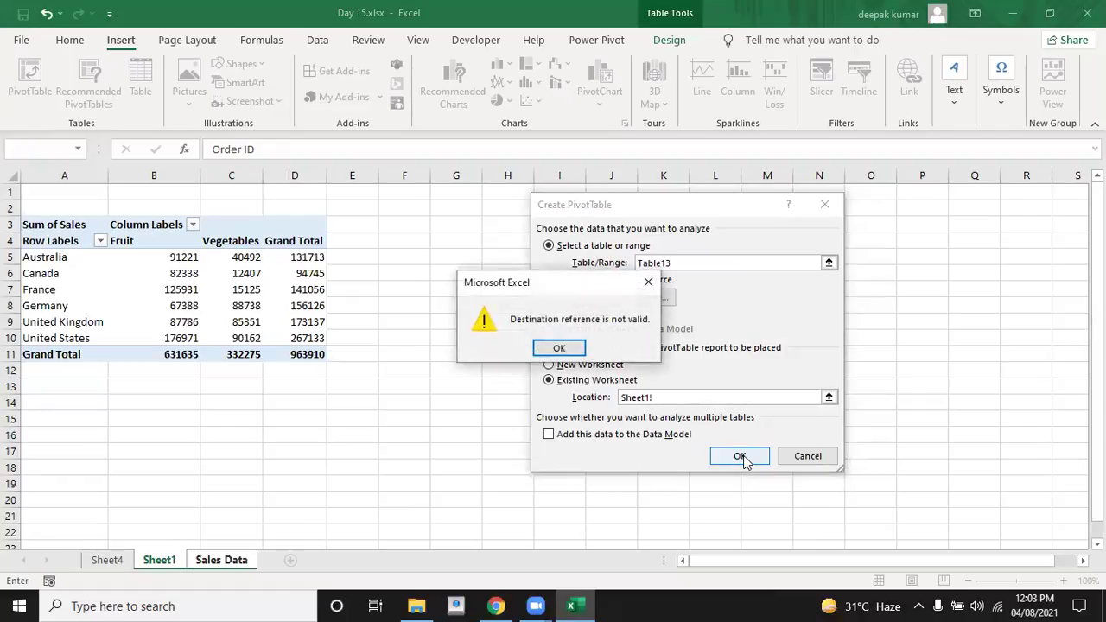
{"action": "left_click", "coordinate": [561, 350]}
{"action": "left_click", "coordinate": [710, 397]}
{"action": "left_click", "coordinate": [59, 401]}
{"action": "left_click", "coordinate": [740, 457]}
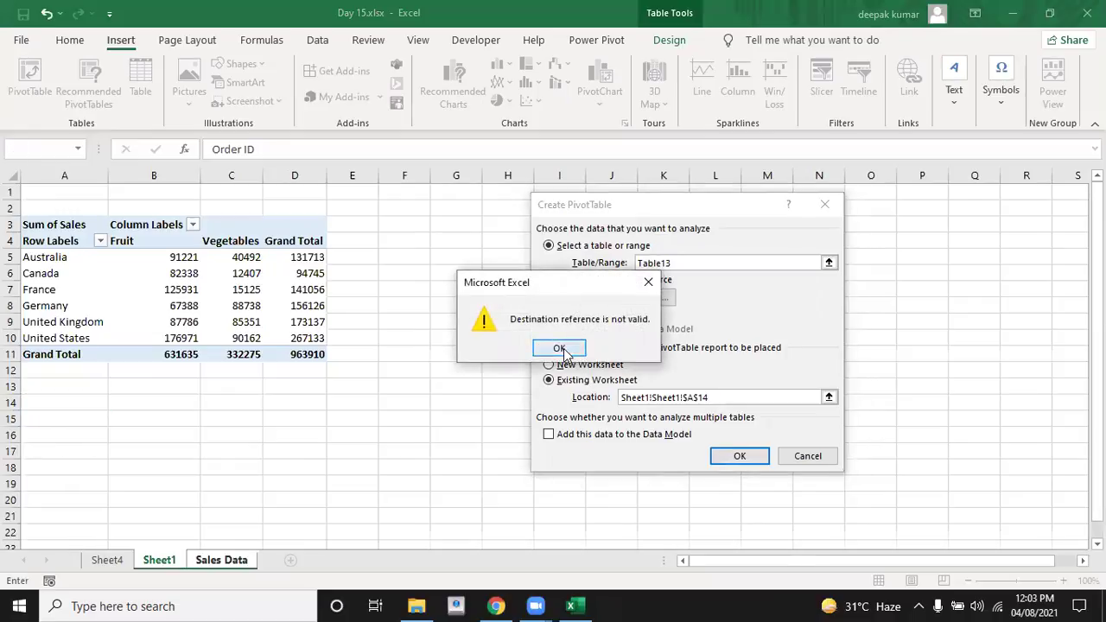
{"action": "left_click", "coordinate": [560, 348]}
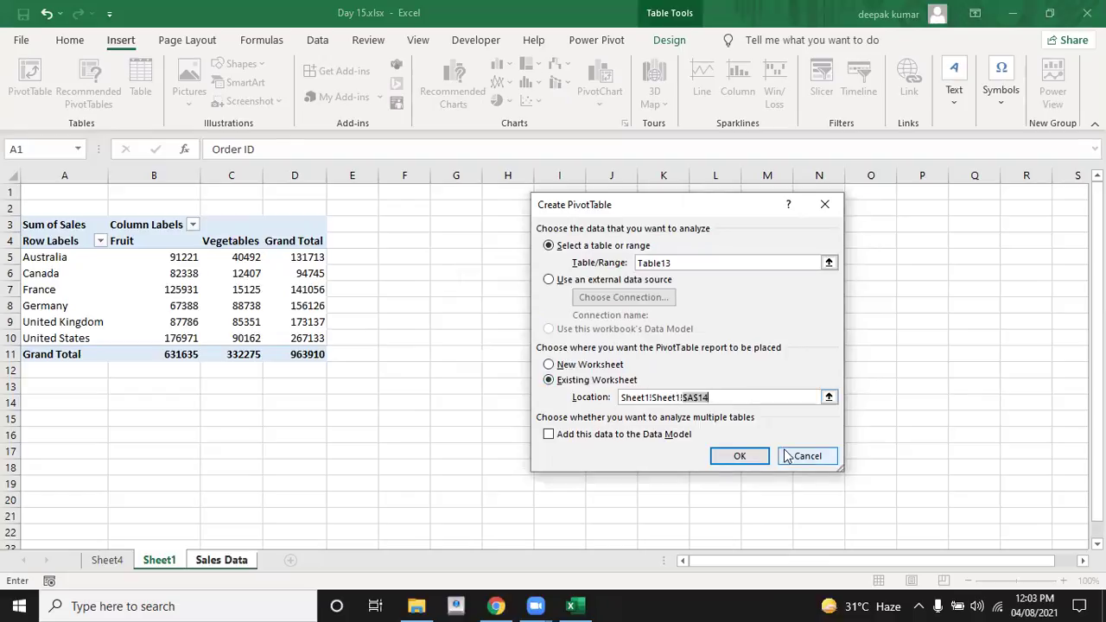
{"action": "left_click", "coordinate": [794, 455]}
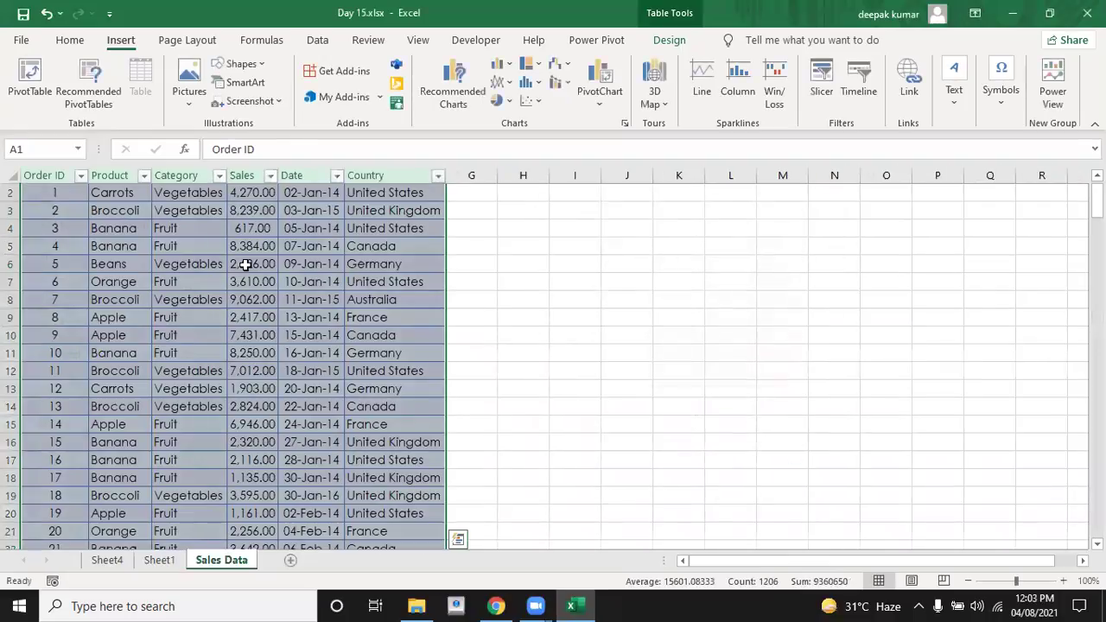
Step: Create a second PivotTable from the selected sales table on the existing worksheet Sheet1 at cell A14
{"action": "left_click", "coordinate": [32, 78]}
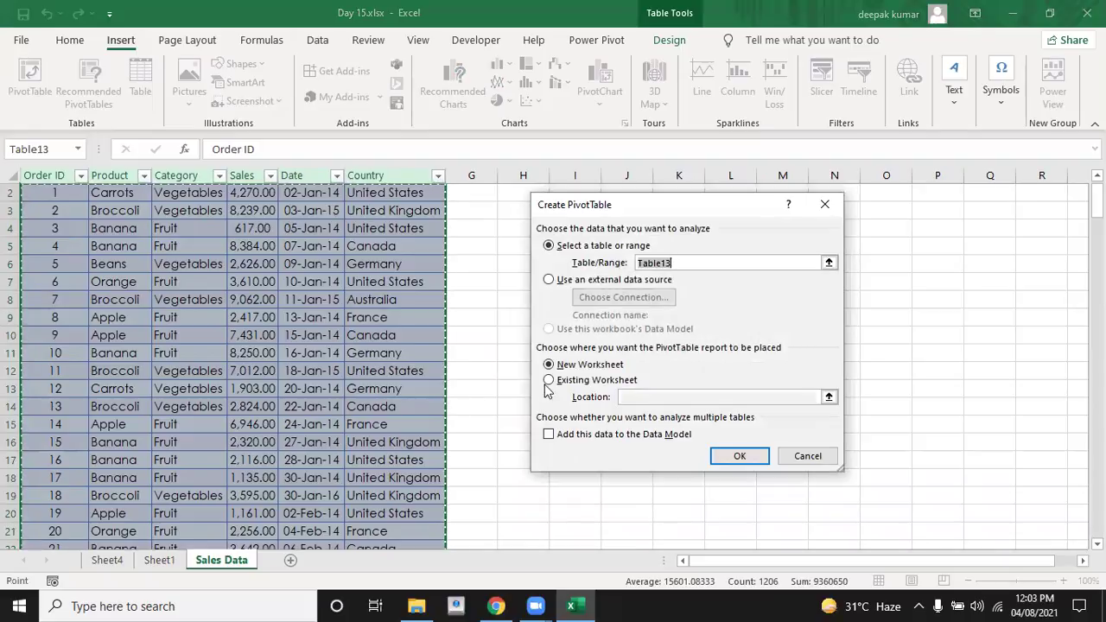
{"action": "left_click", "coordinate": [549, 381]}
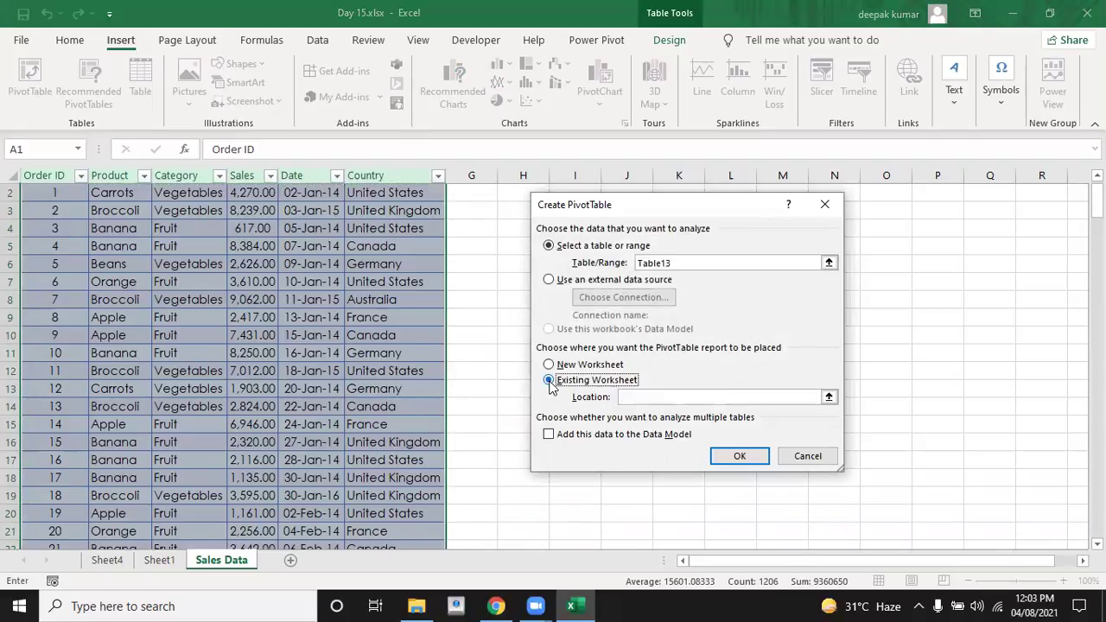
{"action": "left_click", "coordinate": [663, 399]}
{"action": "left_click", "coordinate": [158, 561]}
{"action": "left_click", "coordinate": [49, 404]}
{"action": "left_click", "coordinate": [728, 460]}
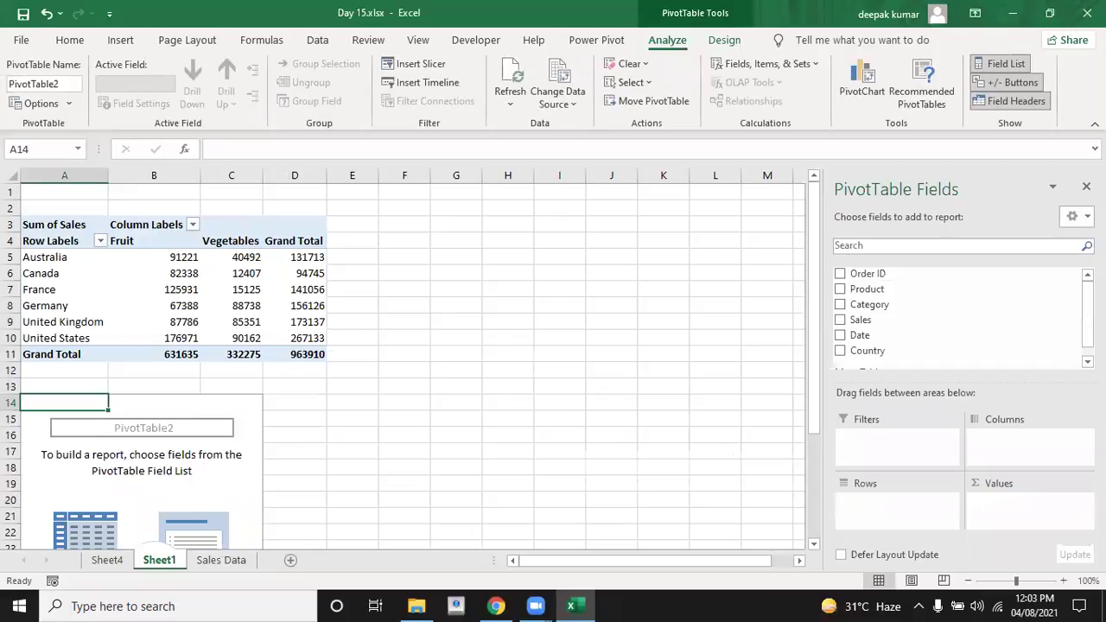
Step: Build the category and product wise report from the empty PivotTable at A14, with Product as rows, Category as columns and the sum of Sales as values
{"action": "left_click_drag", "start_coordinate": [813, 335], "coordinate": [820, 457]}
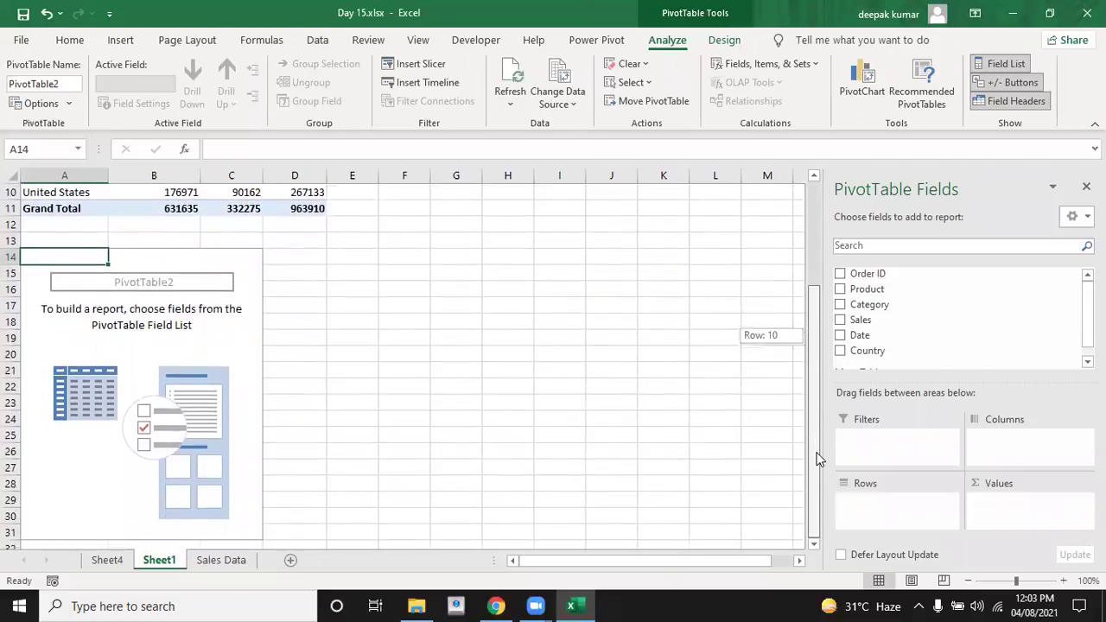
{"action": "left_click", "coordinate": [106, 559]}
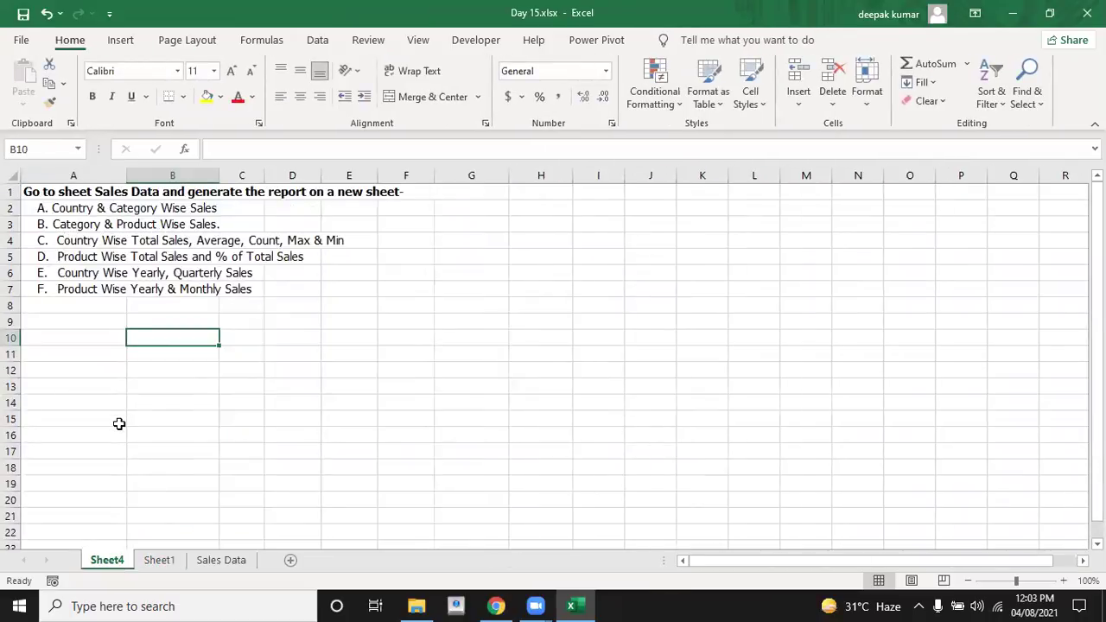
{"action": "left_click", "coordinate": [172, 559]}
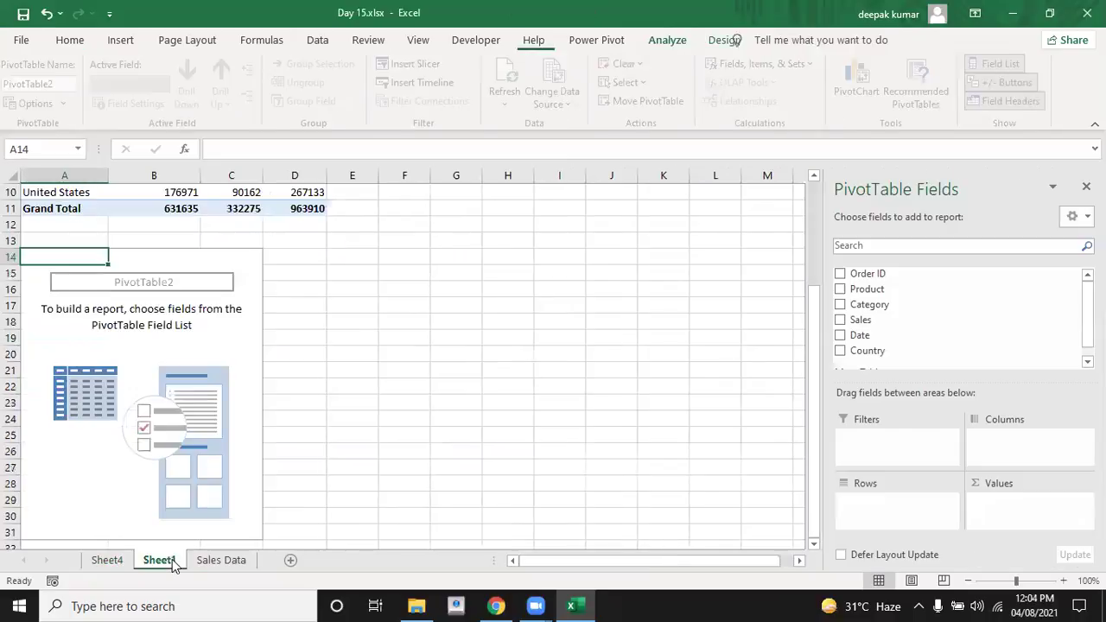
{"action": "left_click", "coordinate": [840, 306]}
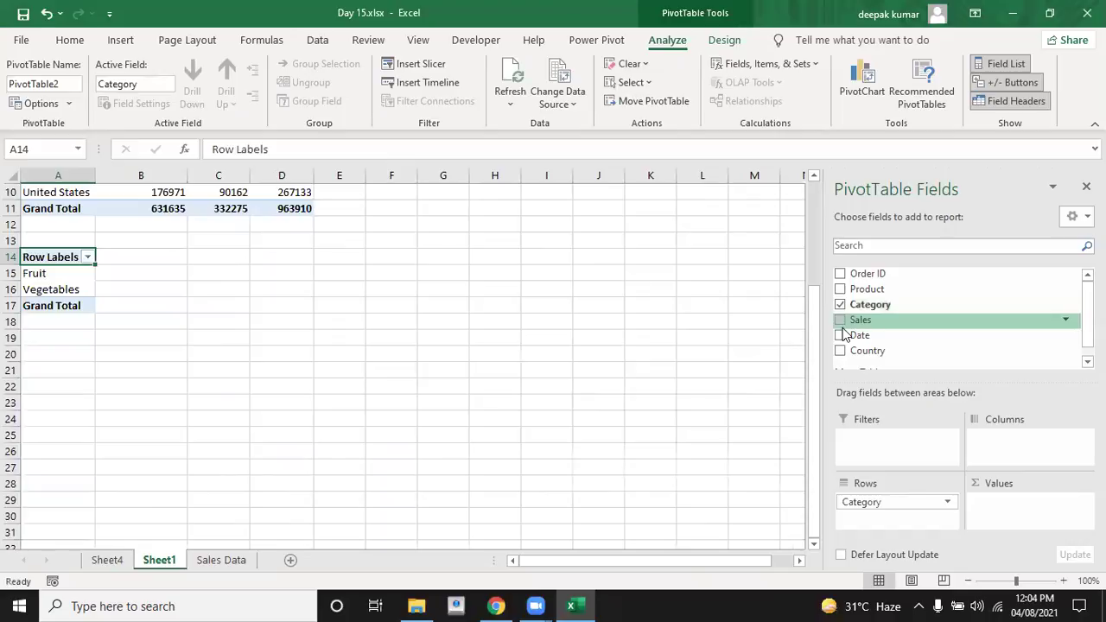
{"action": "left_click", "coordinate": [840, 289]}
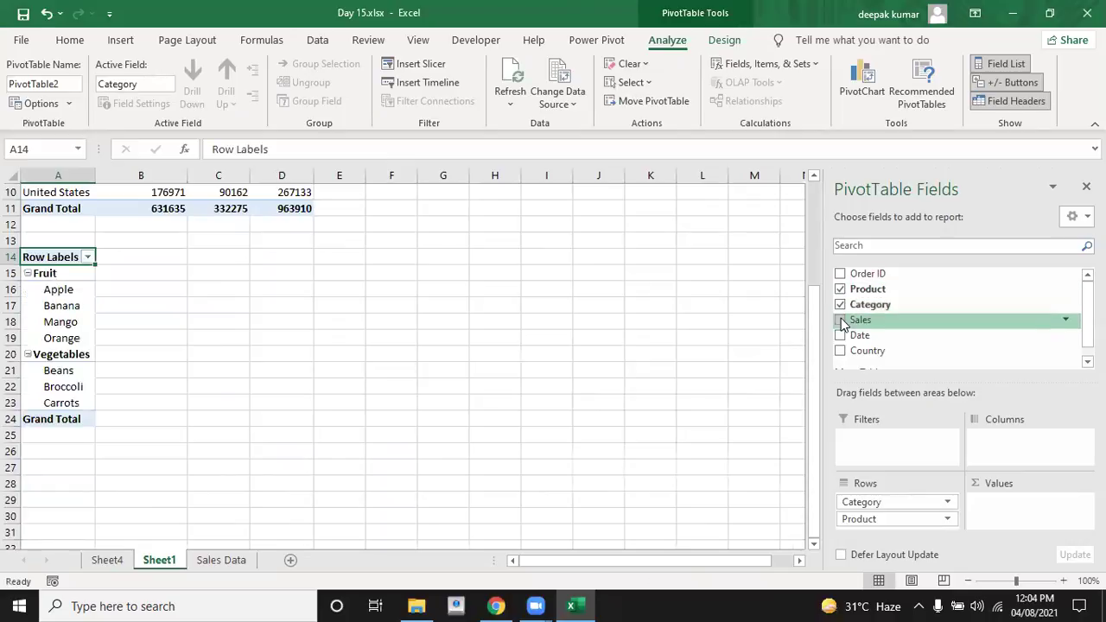
{"action": "left_click", "coordinate": [841, 320]}
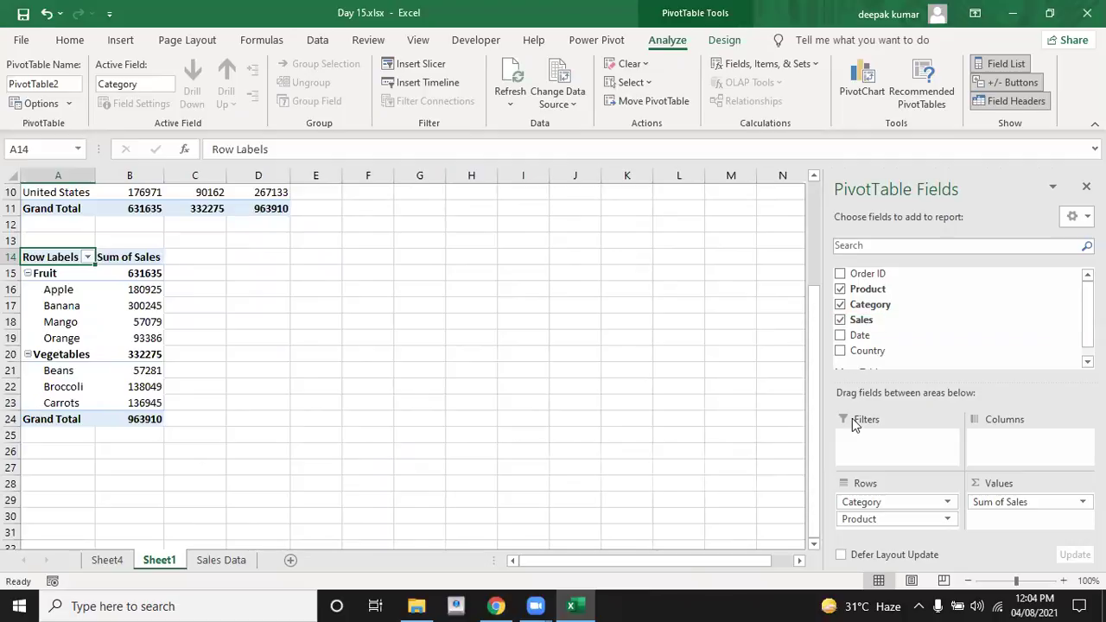
{"action": "left_click_drag", "start_coordinate": [872, 503], "coordinate": [1000, 439]}
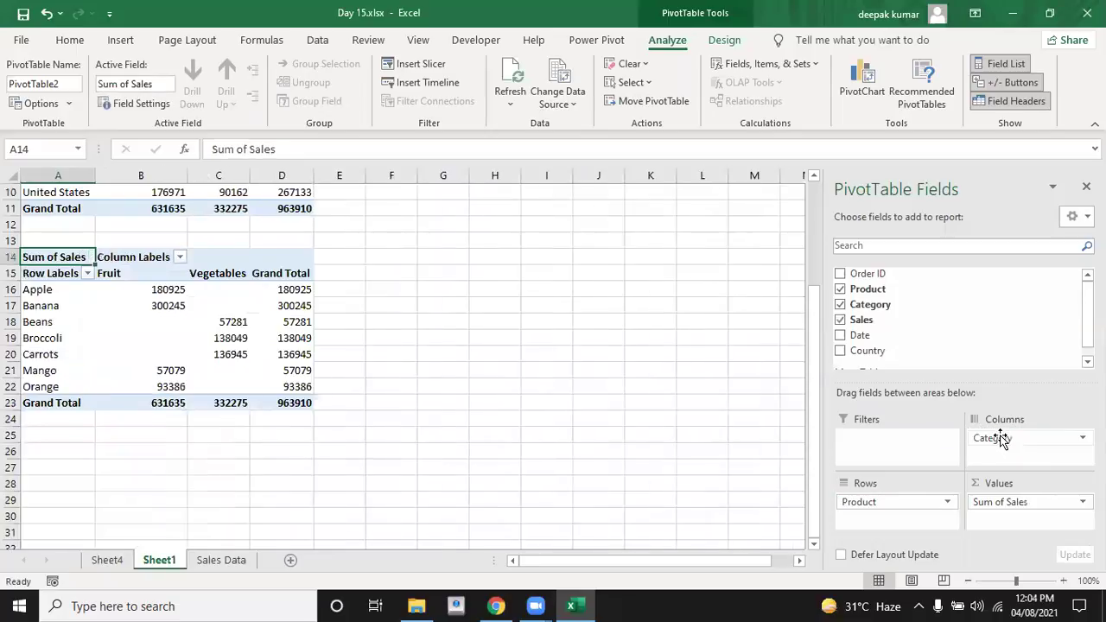
{"action": "left_click", "coordinate": [457, 377]}
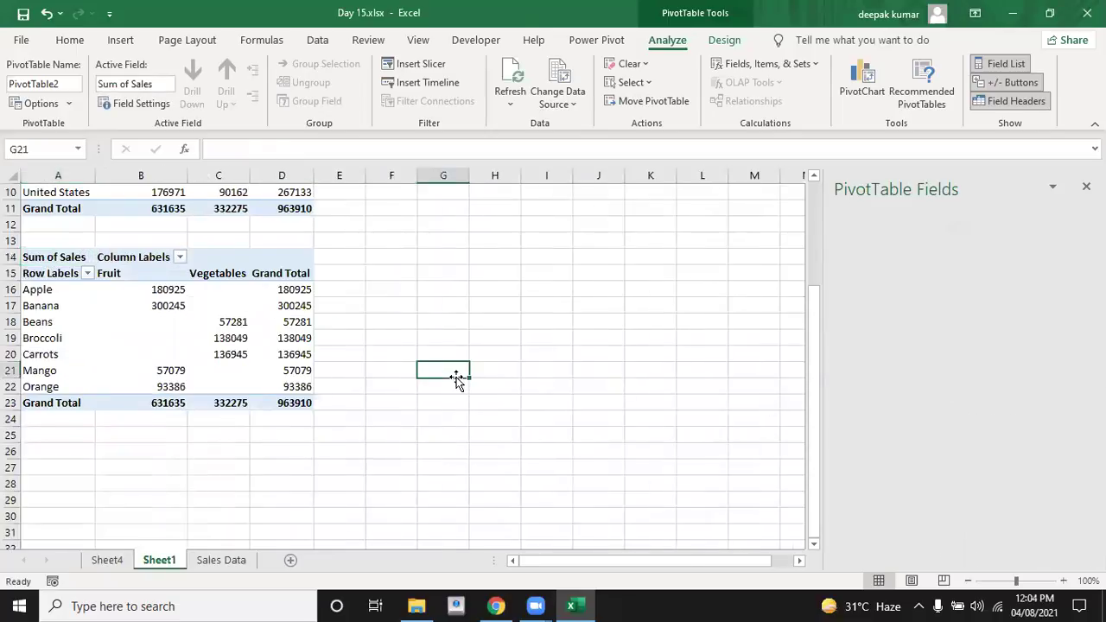
{"action": "mouse_move", "coordinate": [1096, 314]}
{"action": "left_mouse_down"}
{"action": "mouse_move", "coordinate": [1097, 218]}
{"action": "mouse_move", "coordinate": [1096, 303]}
{"action": "left_mouse_up"}
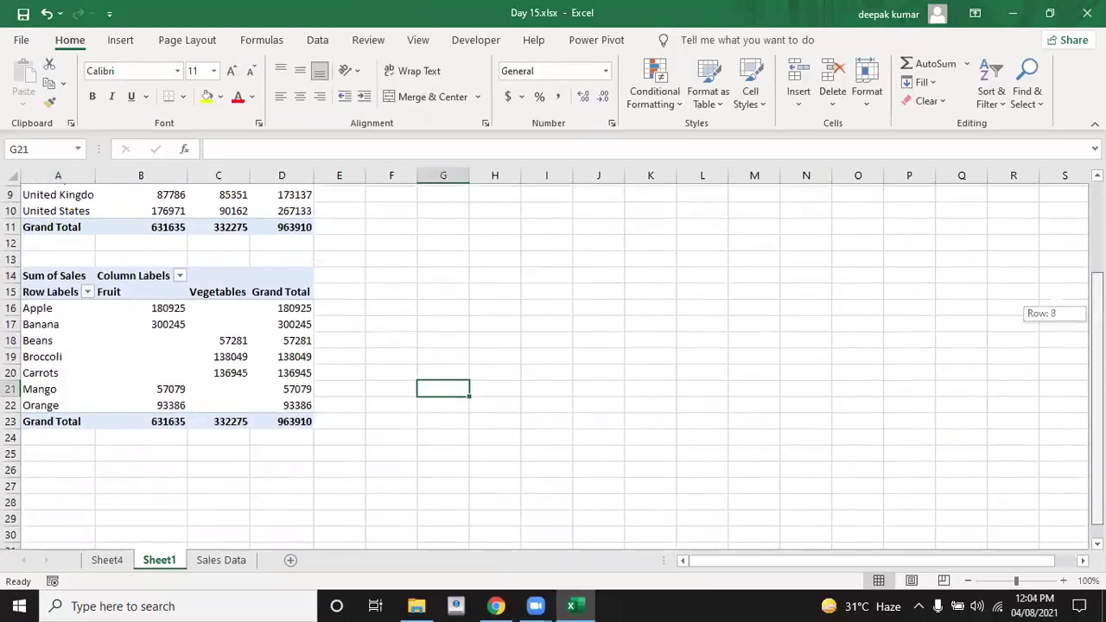
Step: Check requirement C on Sheet4, and create a third PivotTable from the selected Sales Data table on existing worksheet Sheet1 at cell A26
{"action": "left_click", "coordinate": [107, 560]}
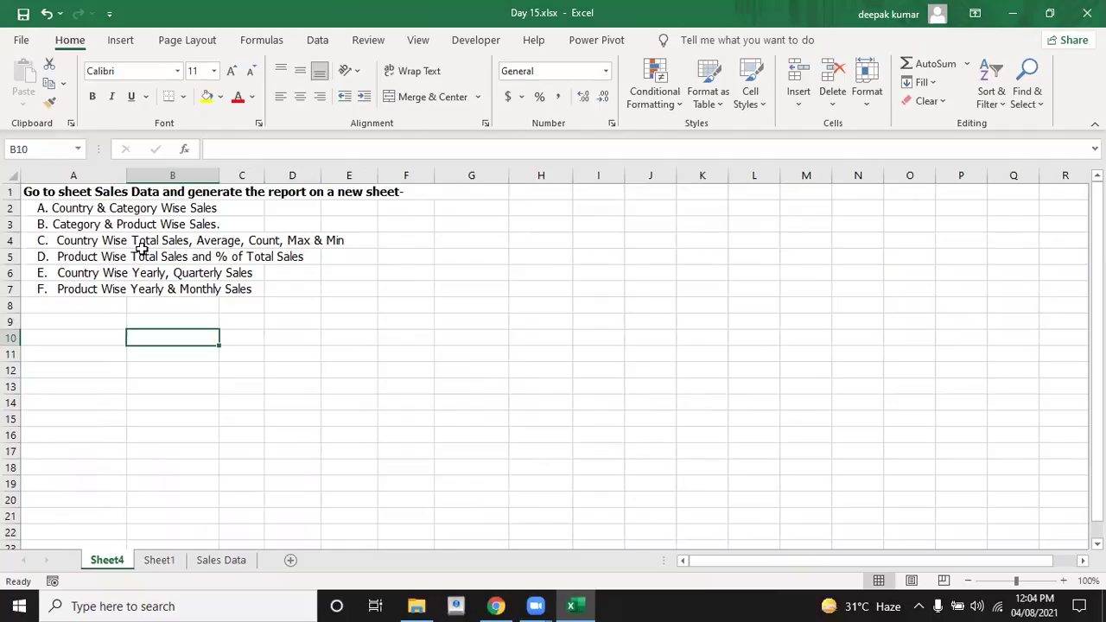
{"action": "left_click", "coordinate": [196, 564]}
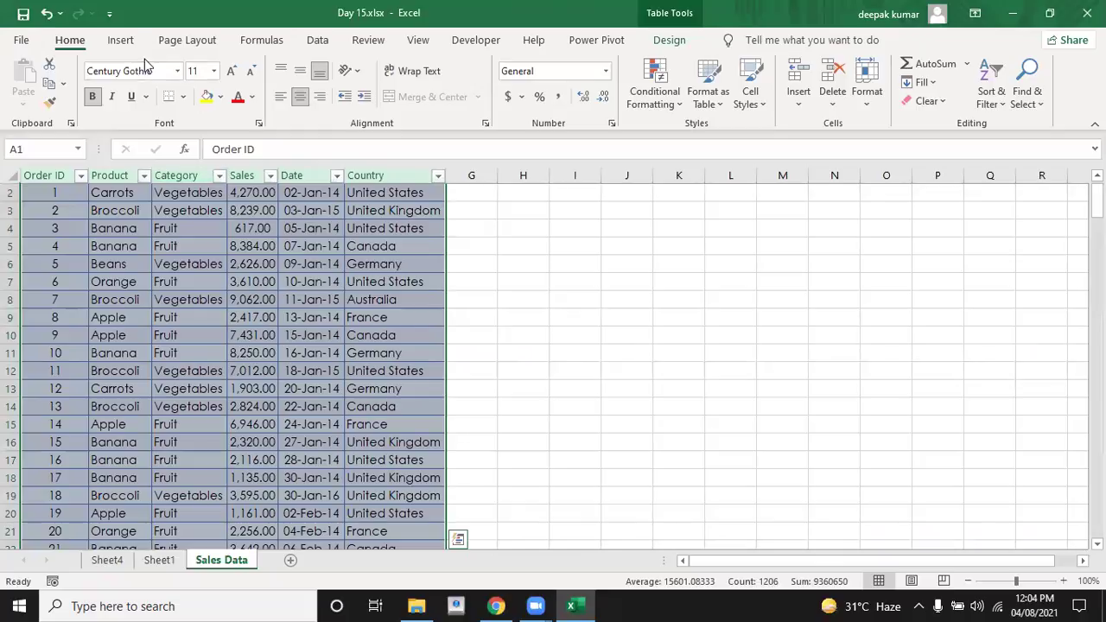
{"action": "left_click", "coordinate": [123, 42]}
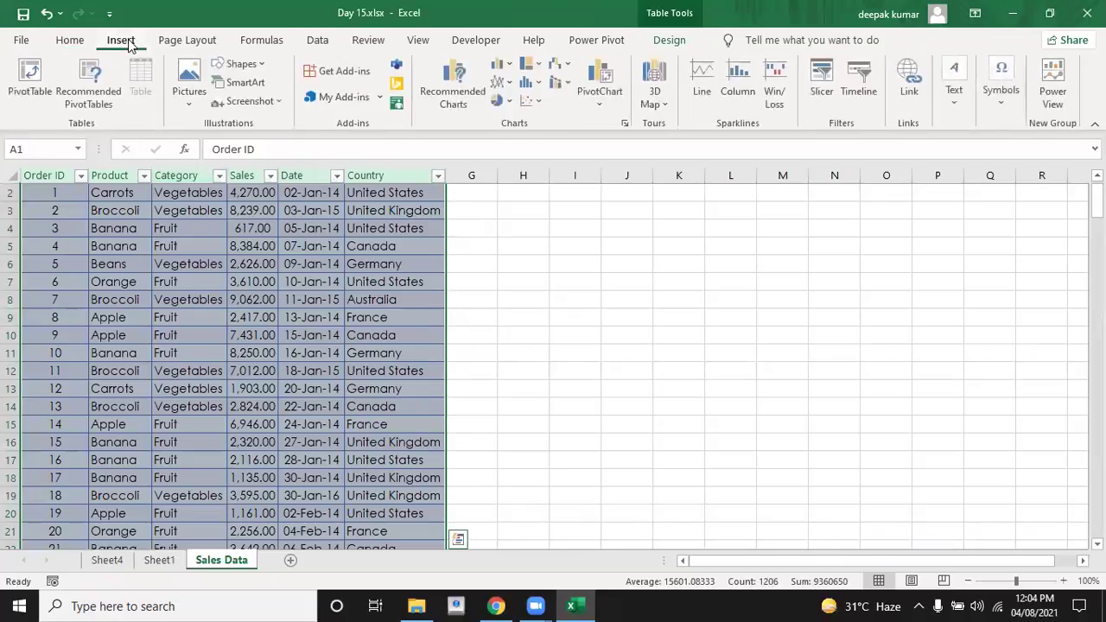
{"action": "left_click", "coordinate": [21, 81]}
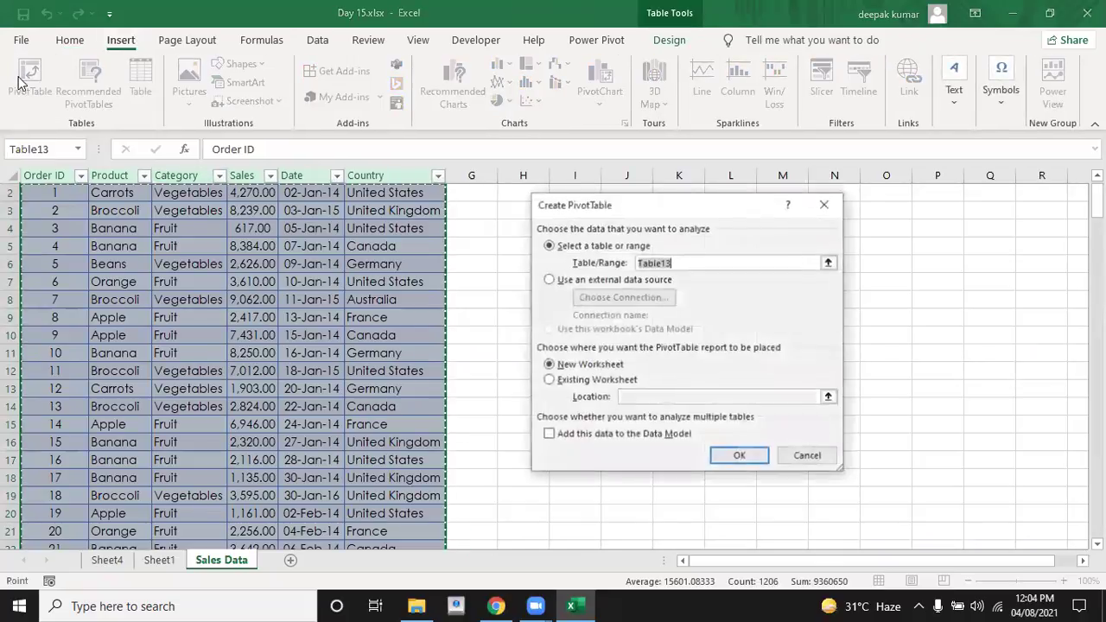
{"action": "left_click", "coordinate": [549, 381]}
{"action": "left_click", "coordinate": [632, 398]}
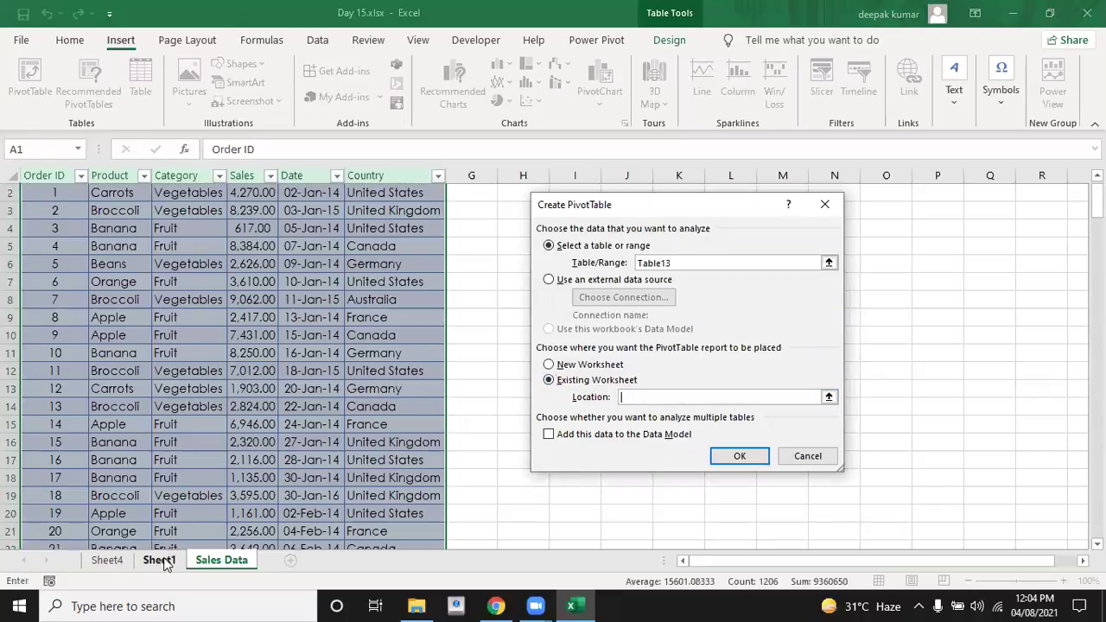
{"action": "left_click", "coordinate": [161, 561]}
{"action": "left_click", "coordinate": [60, 466]}
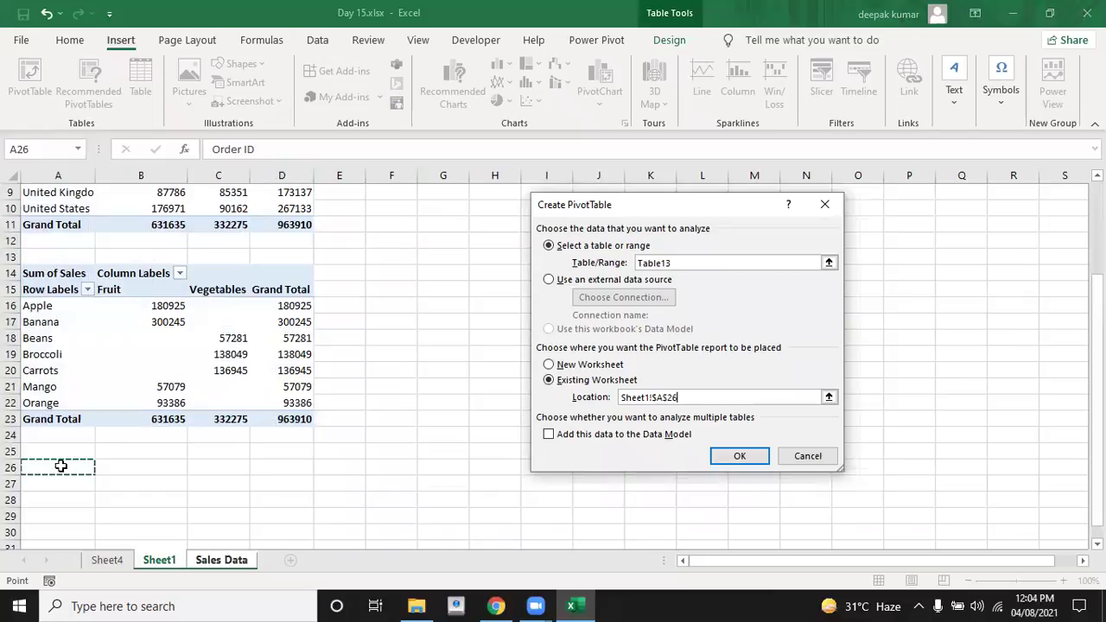
{"action": "left_click", "coordinate": [730, 457]}
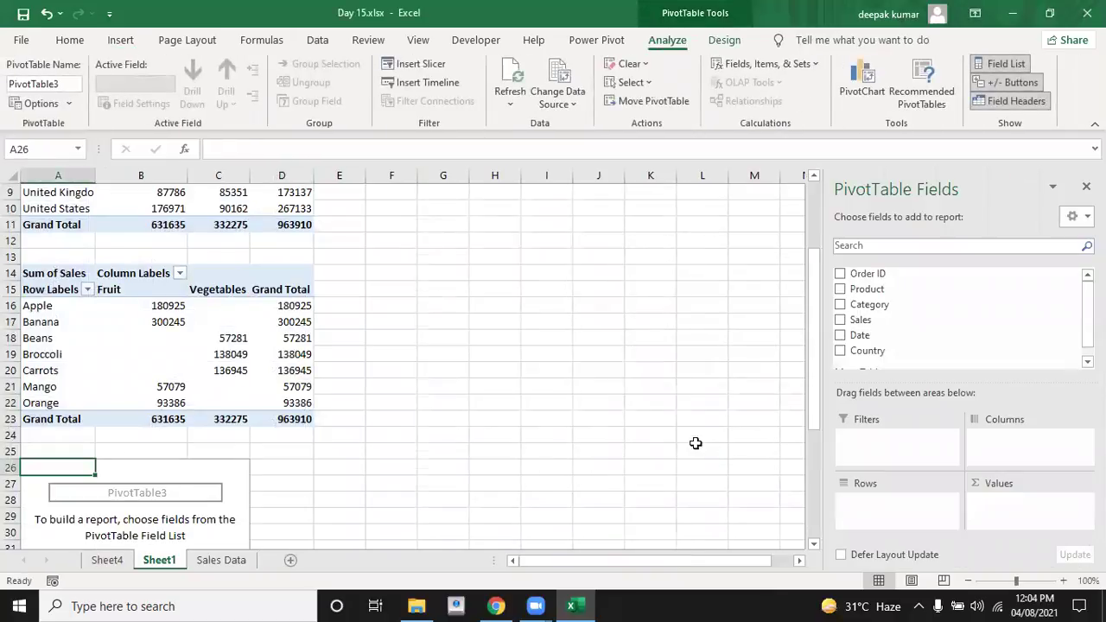
Step: Recheck requirement C on Sheet4, and set Country as rows and the sum of Sales as values in the PivotTable at A26
{"action": "left_click", "coordinate": [106, 562]}
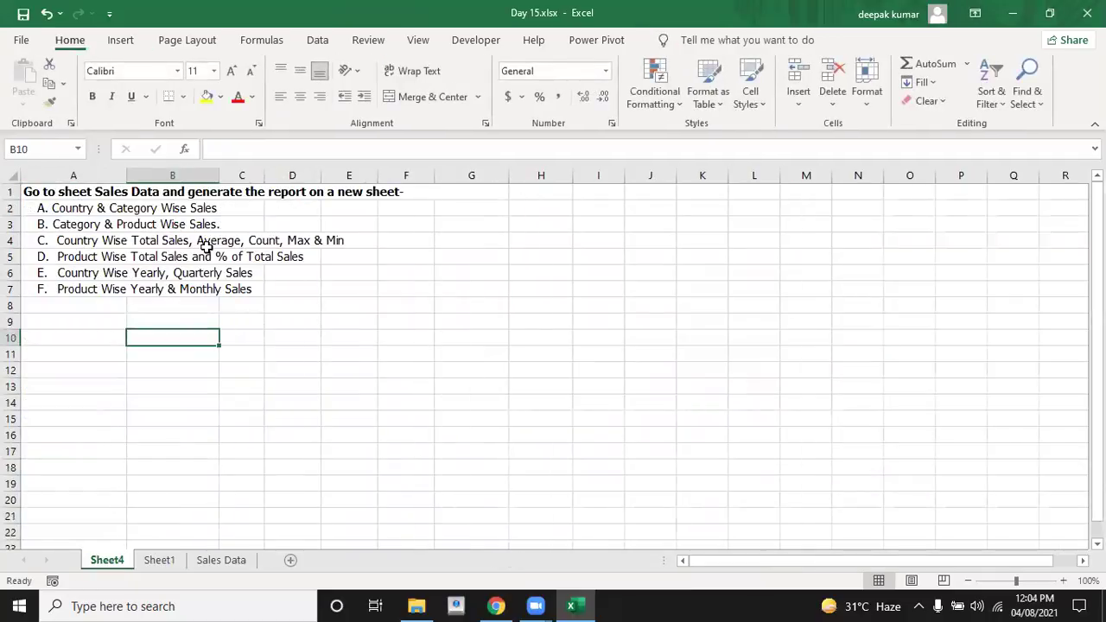
{"action": "left_click", "coordinate": [160, 561]}
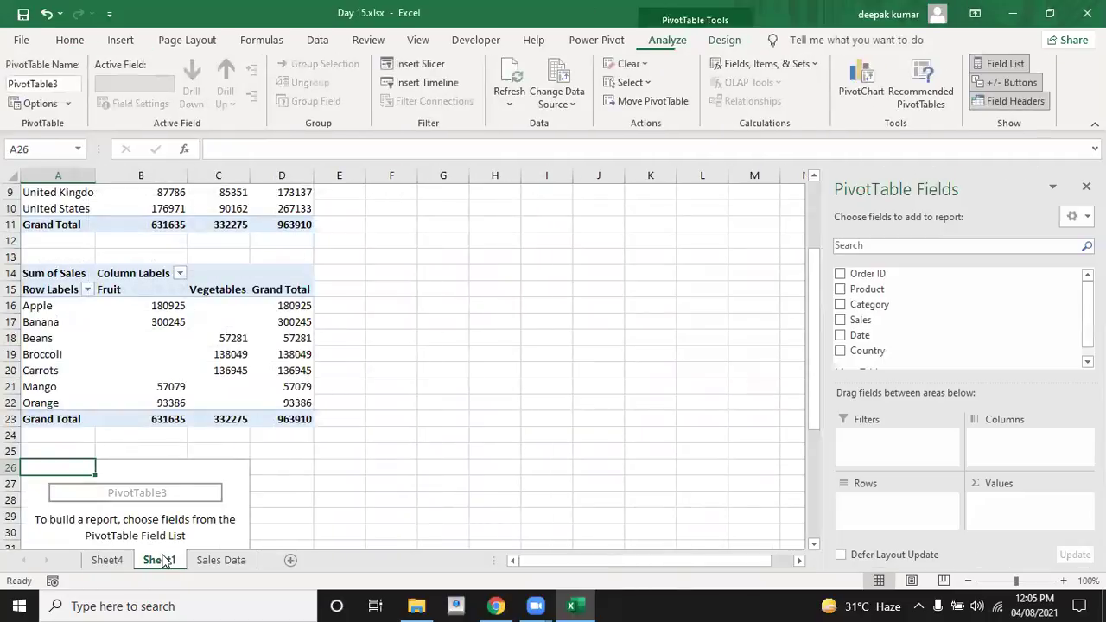
{"action": "left_click", "coordinate": [841, 352]}
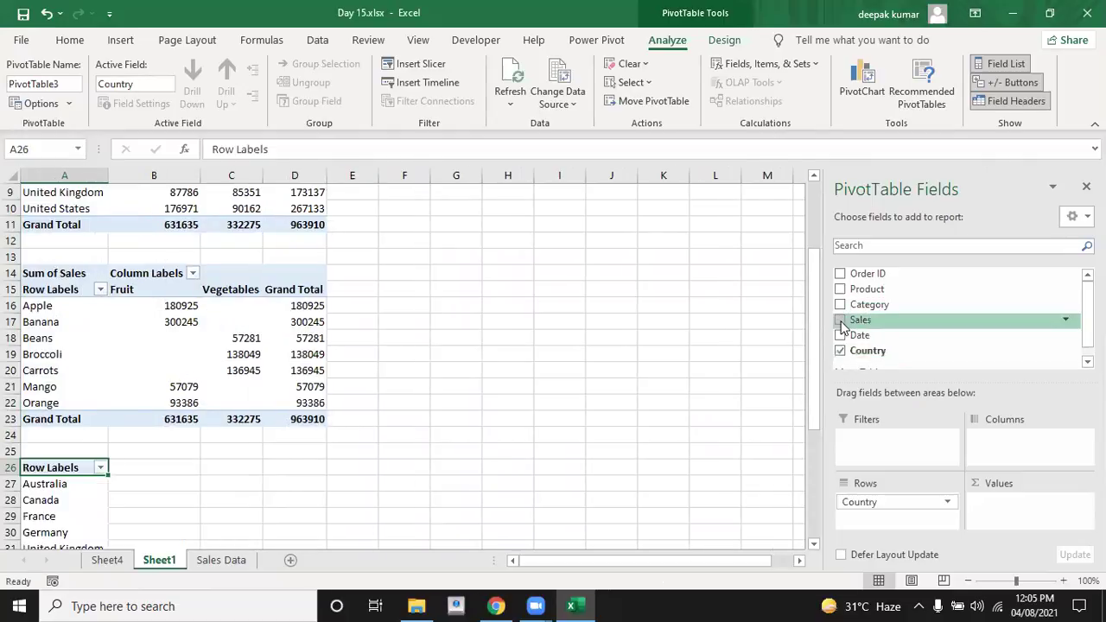
{"action": "left_click", "coordinate": [840, 320]}
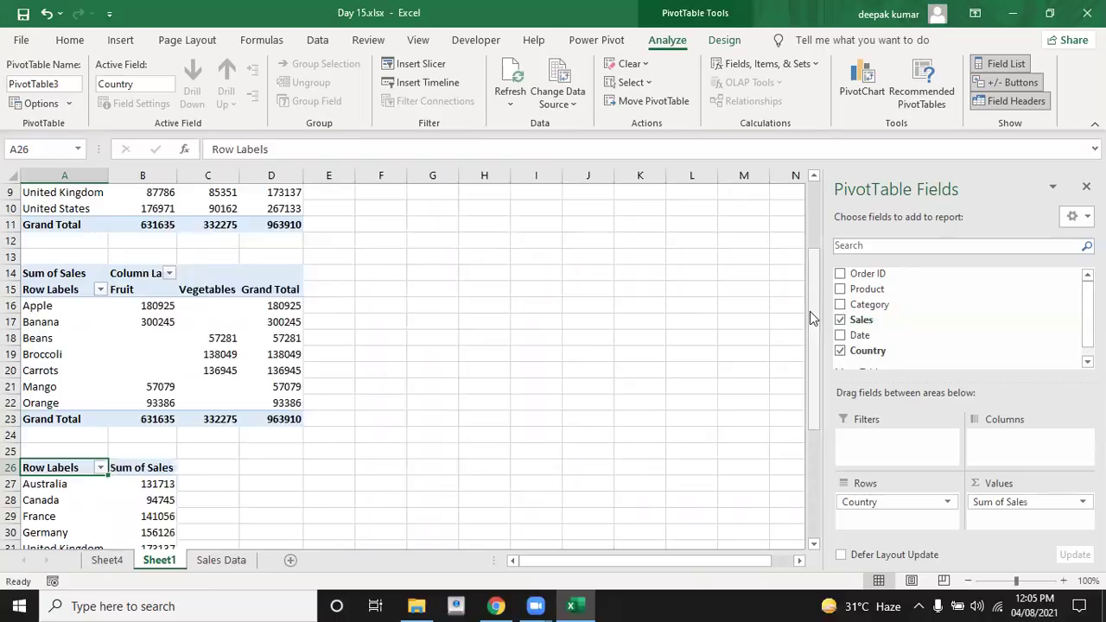
{"action": "left_click_drag", "start_coordinate": [811, 309], "coordinate": [815, 379]}
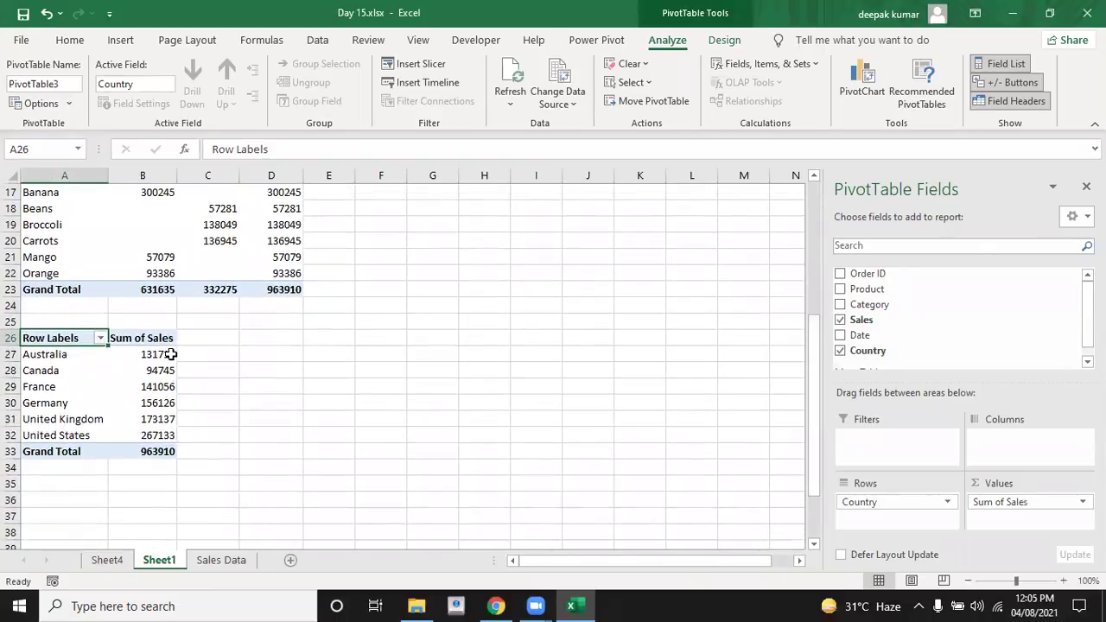
{"action": "mouse_move", "coordinate": [172, 390]}
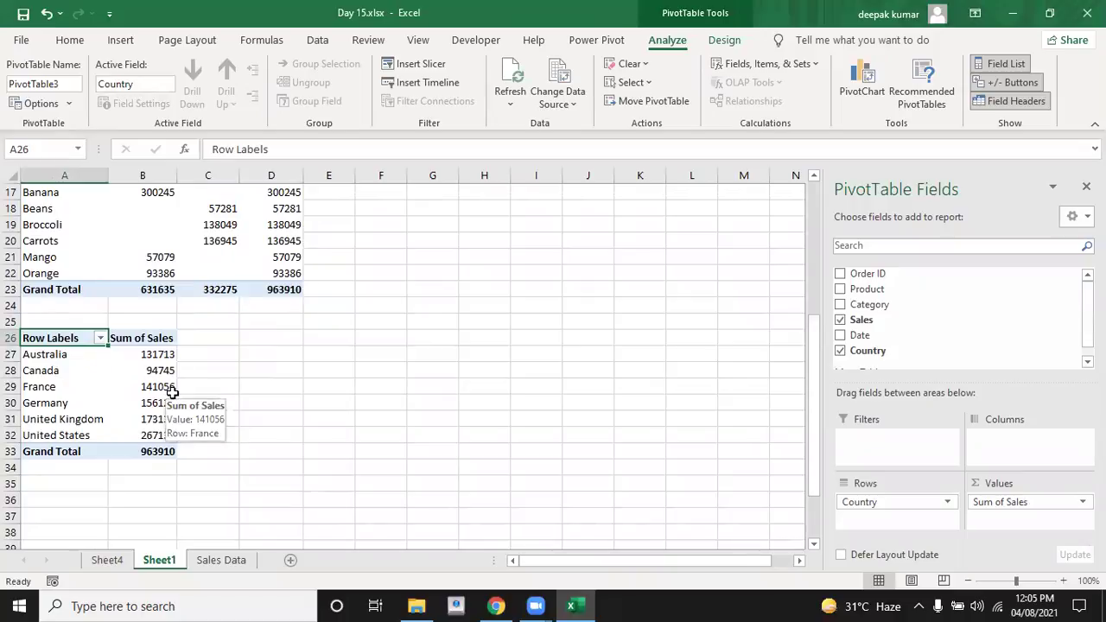
Step: Following requirement C on Sheet4, add Sales a second time to the country report's values and summarize it by Average
{"action": "left_click", "coordinate": [106, 560]}
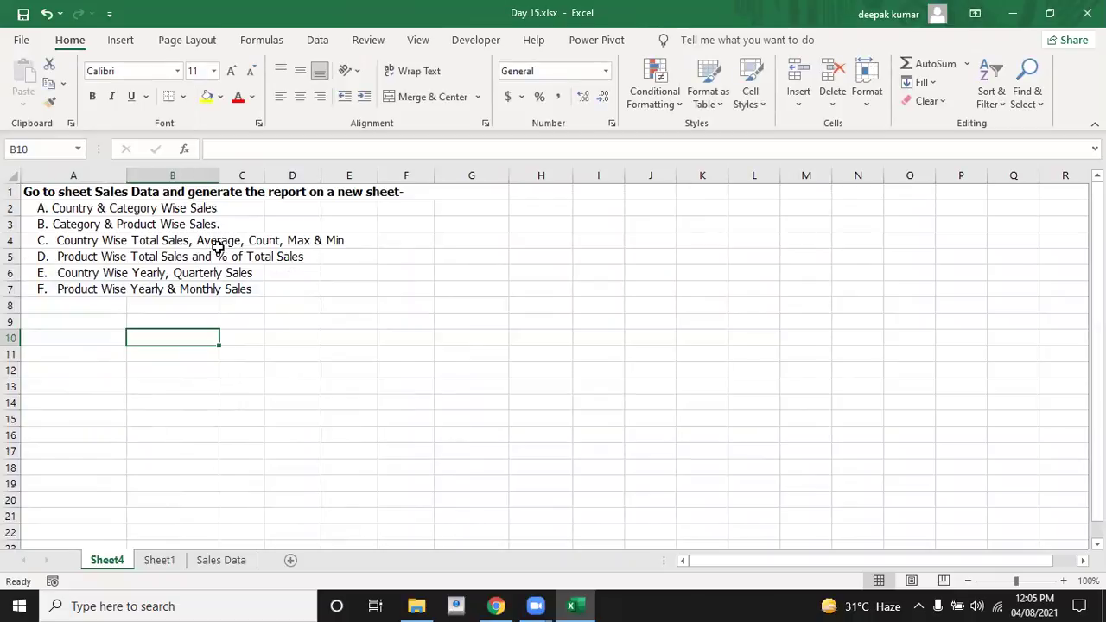
{"action": "left_click", "coordinate": [156, 560]}
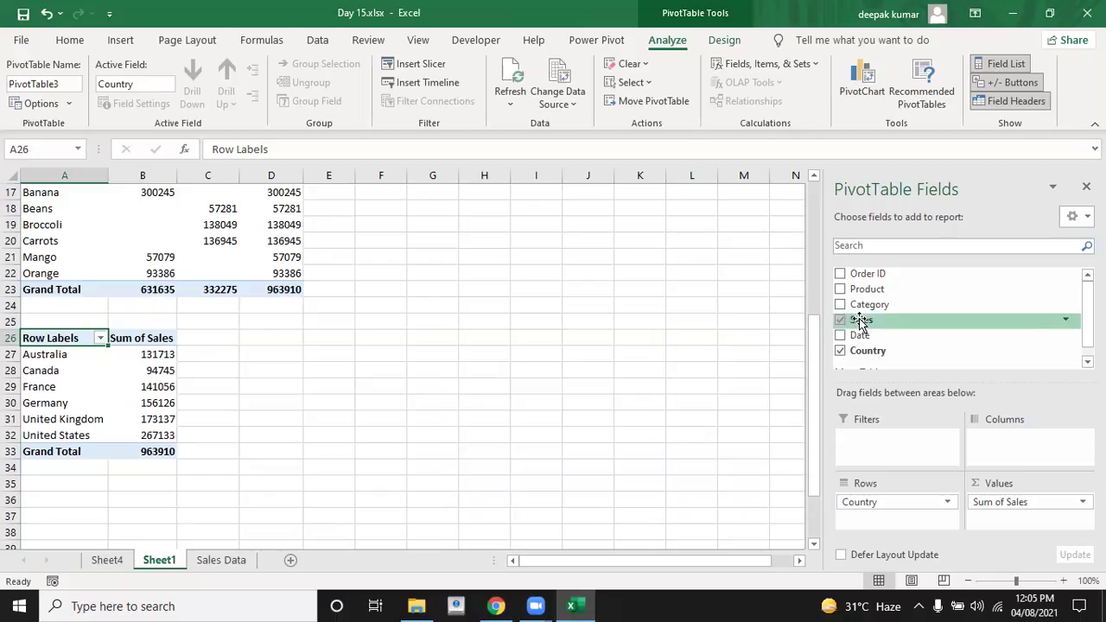
{"action": "left_click_drag", "start_coordinate": [861, 322], "coordinate": [992, 518]}
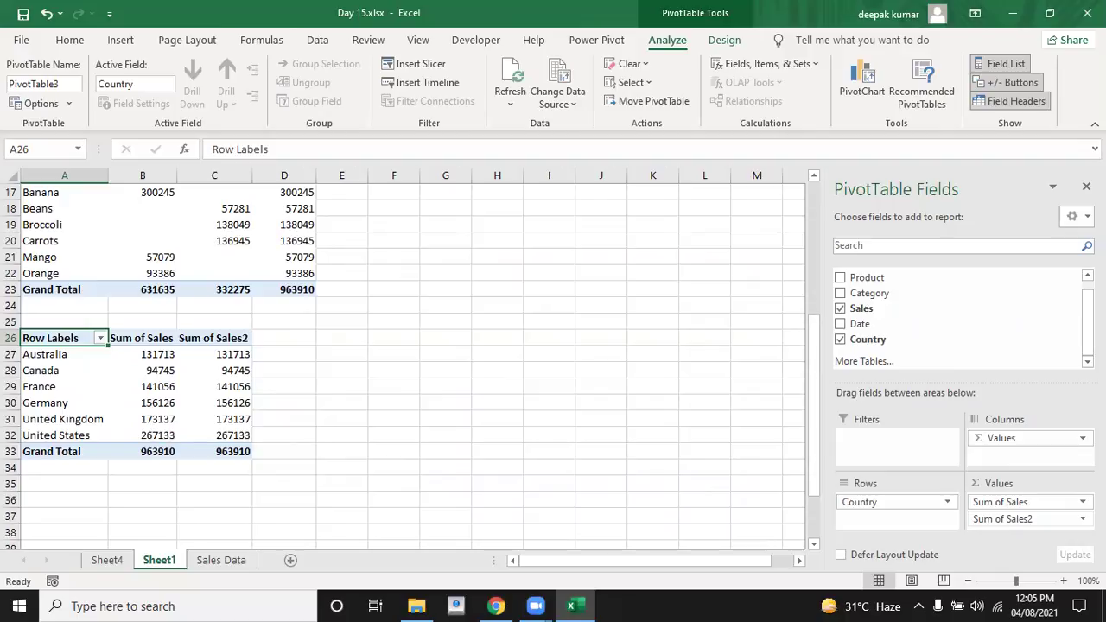
{"action": "left_click", "coordinate": [1002, 519]}
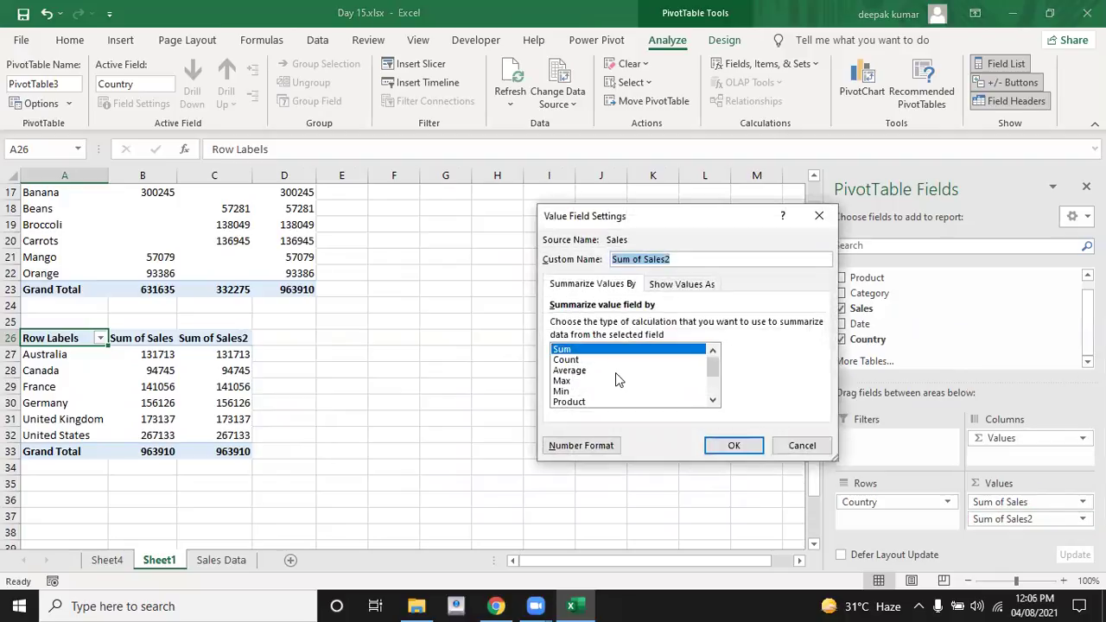
{"action": "left_click", "coordinate": [571, 371]}
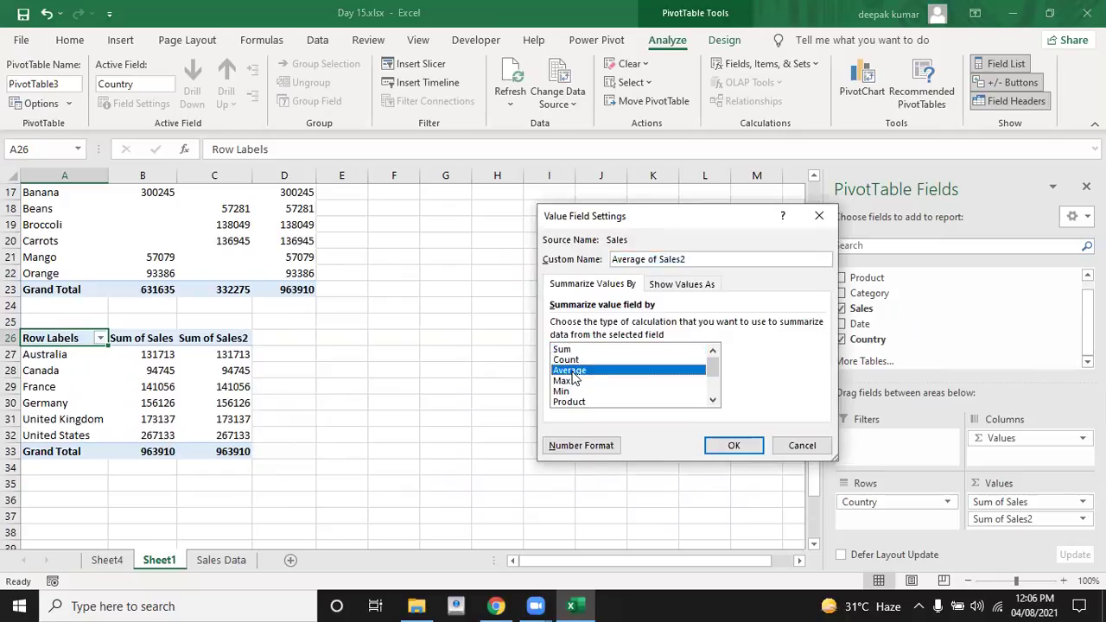
{"action": "left_click", "coordinate": [732, 446]}
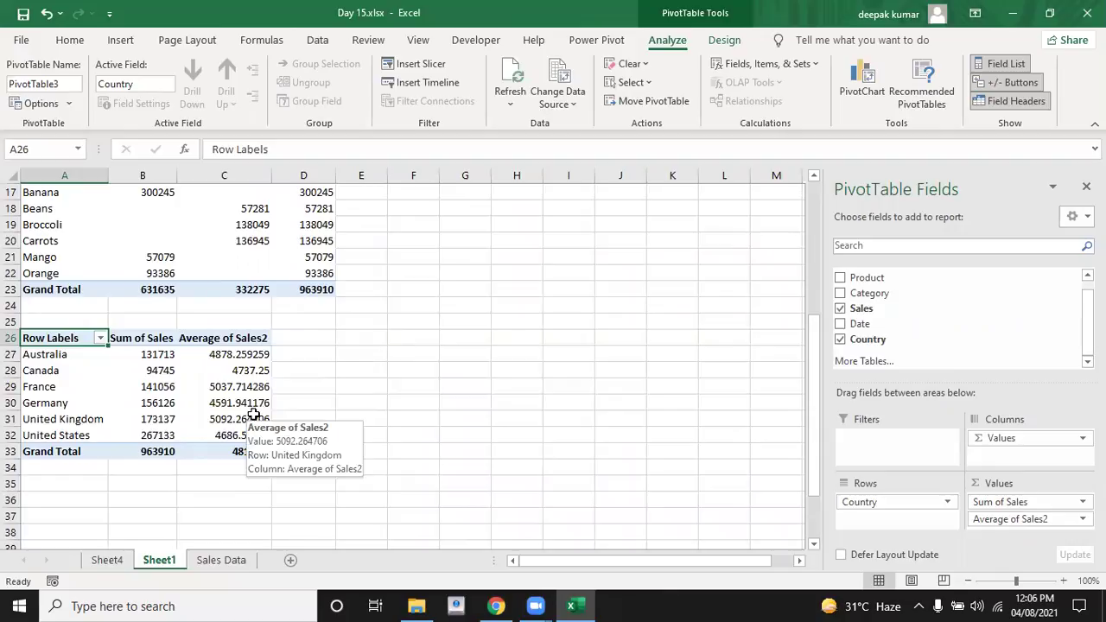
Step: Recheck requirement C on Sheet4, and add Sales a third time to the country report's values, summarized by Count
{"action": "left_click", "coordinate": [109, 560]}
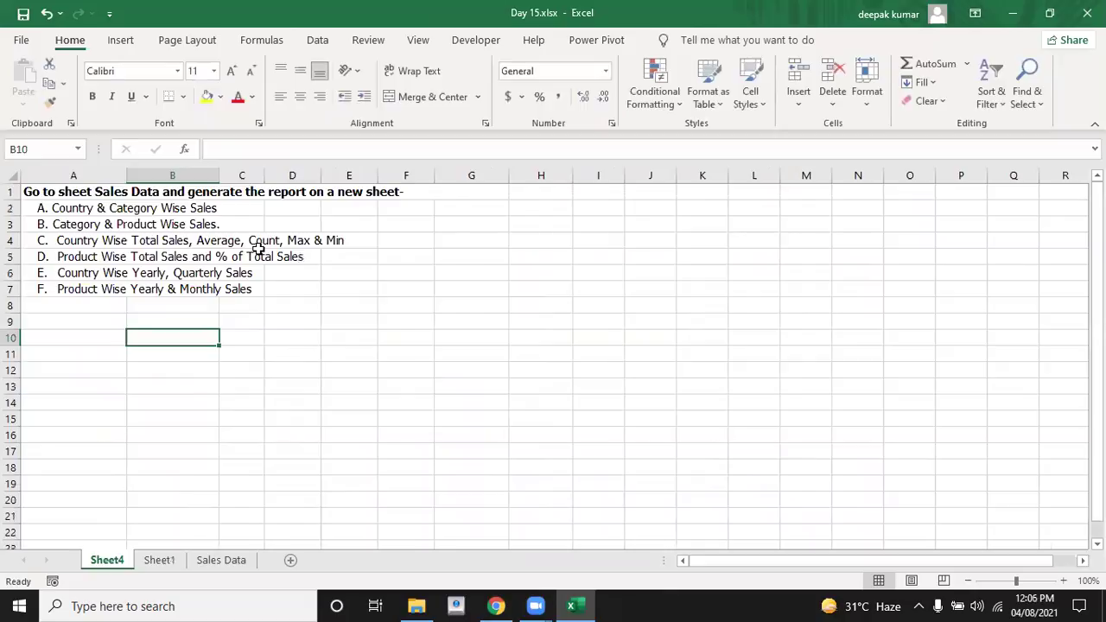
{"action": "left_click", "coordinate": [158, 561]}
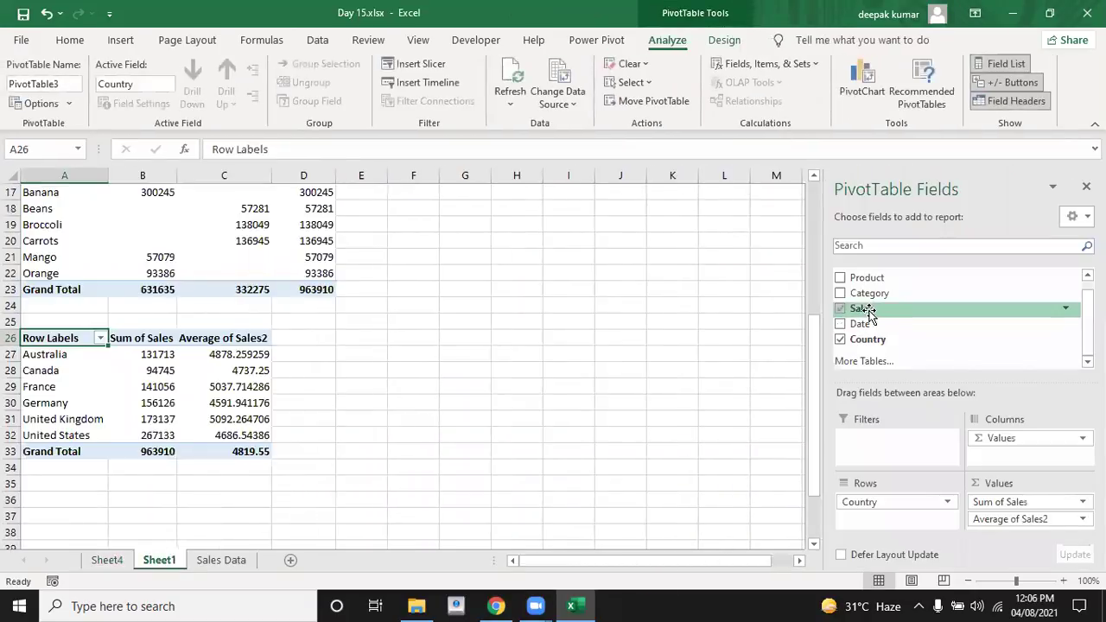
{"action": "left_click_drag", "start_coordinate": [866, 311], "coordinate": [994, 529]}
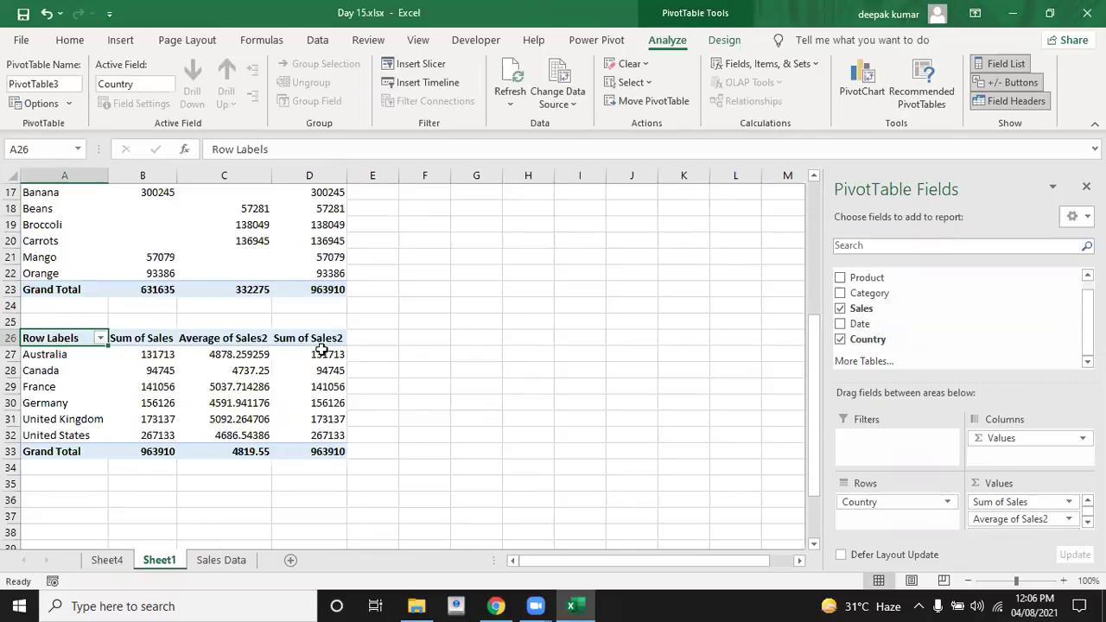
{"action": "mouse_move", "coordinate": [321, 350]}
{"action": "left_click", "coordinate": [1088, 521]}
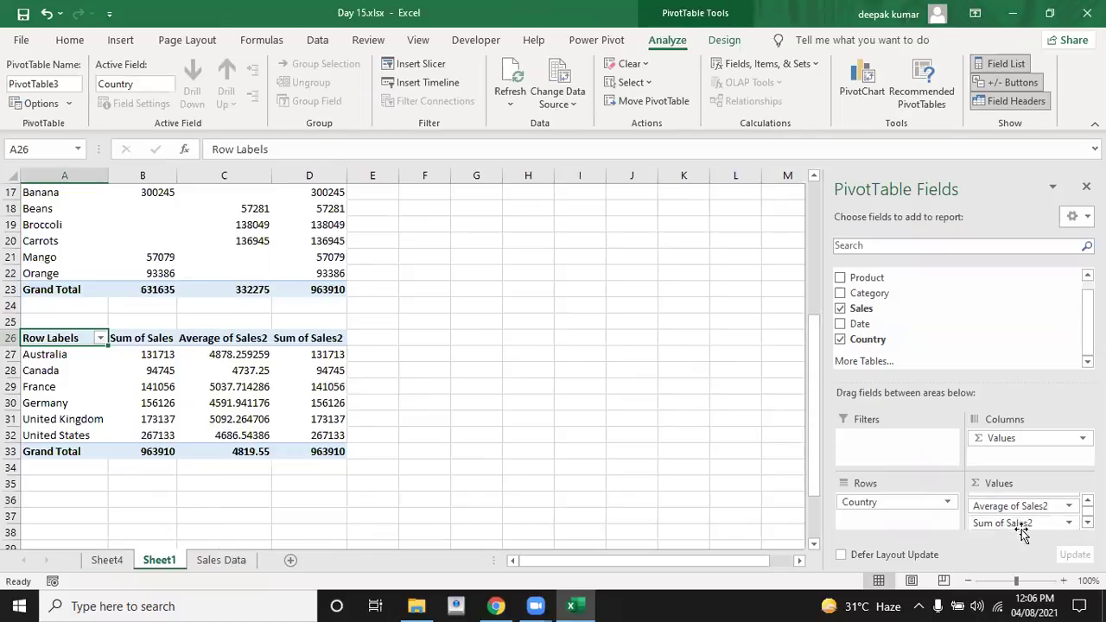
{"action": "left_click", "coordinate": [1069, 523]}
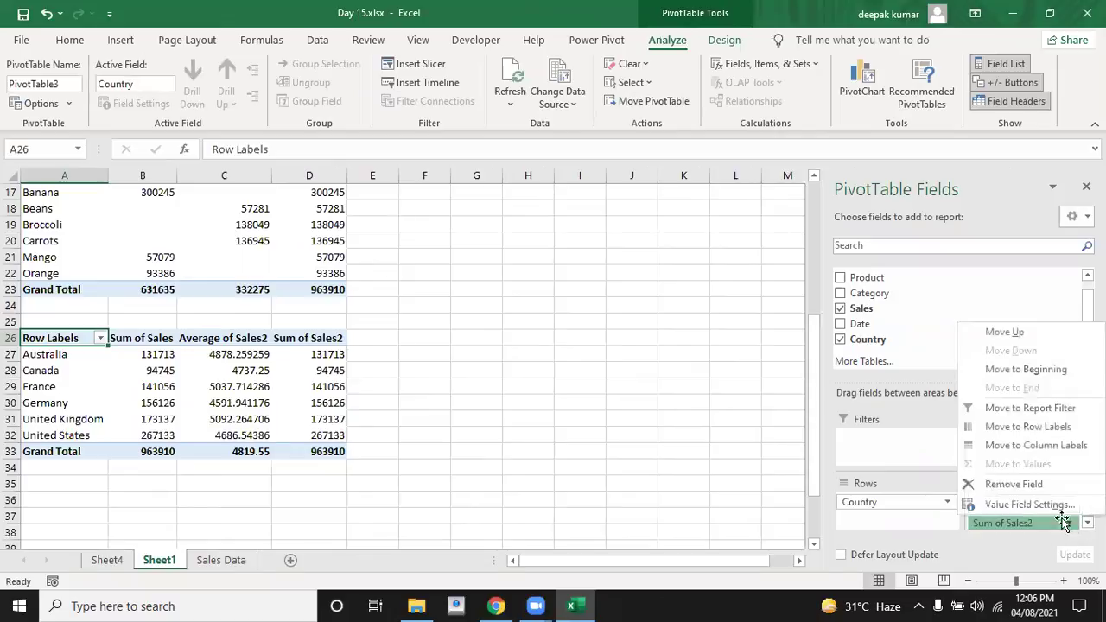
{"action": "left_click", "coordinate": [1025, 506]}
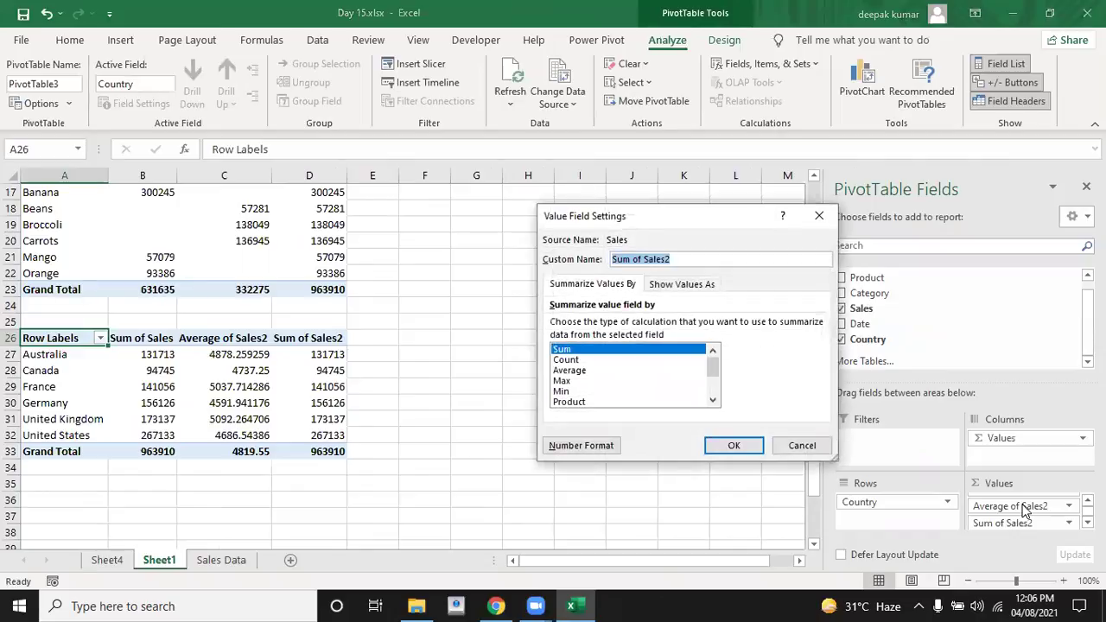
{"action": "left_click", "coordinate": [566, 359]}
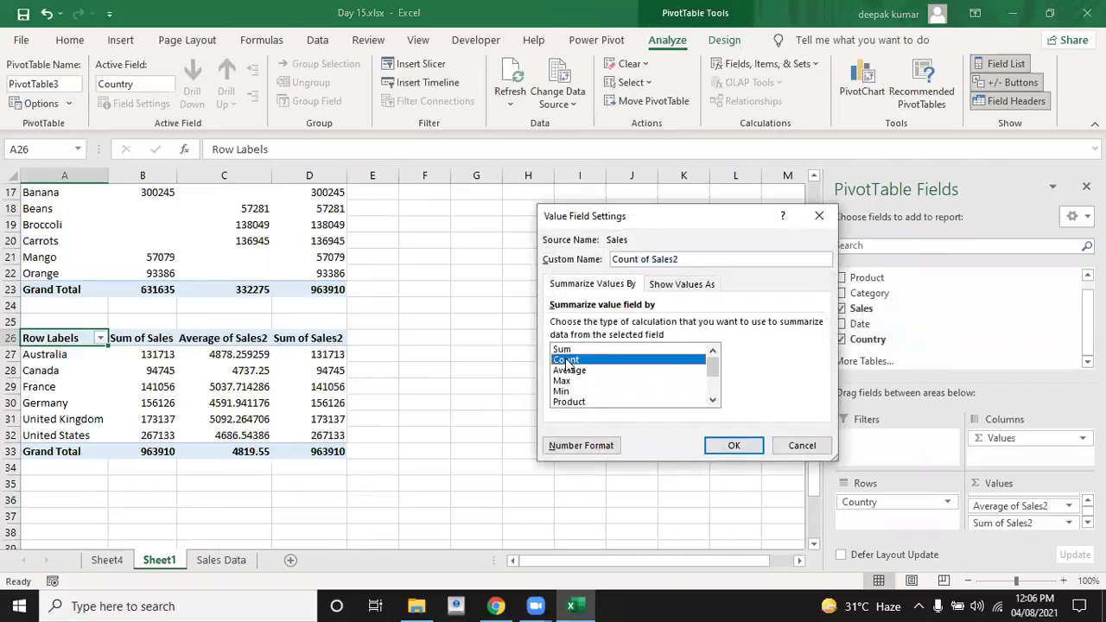
{"action": "left_click", "coordinate": [734, 446]}
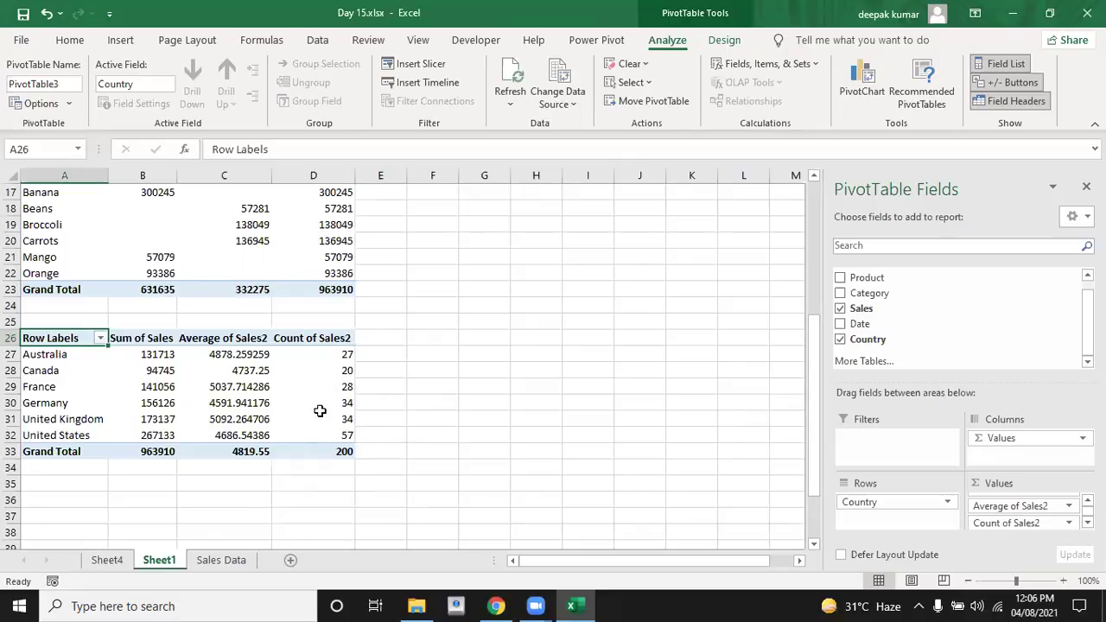
{"action": "mouse_move", "coordinate": [320, 410]}
Step: Following requirement C on Sheet4, add another Sales field to the country report's values and summarize it by Max
{"action": "left_click", "coordinate": [107, 560]}
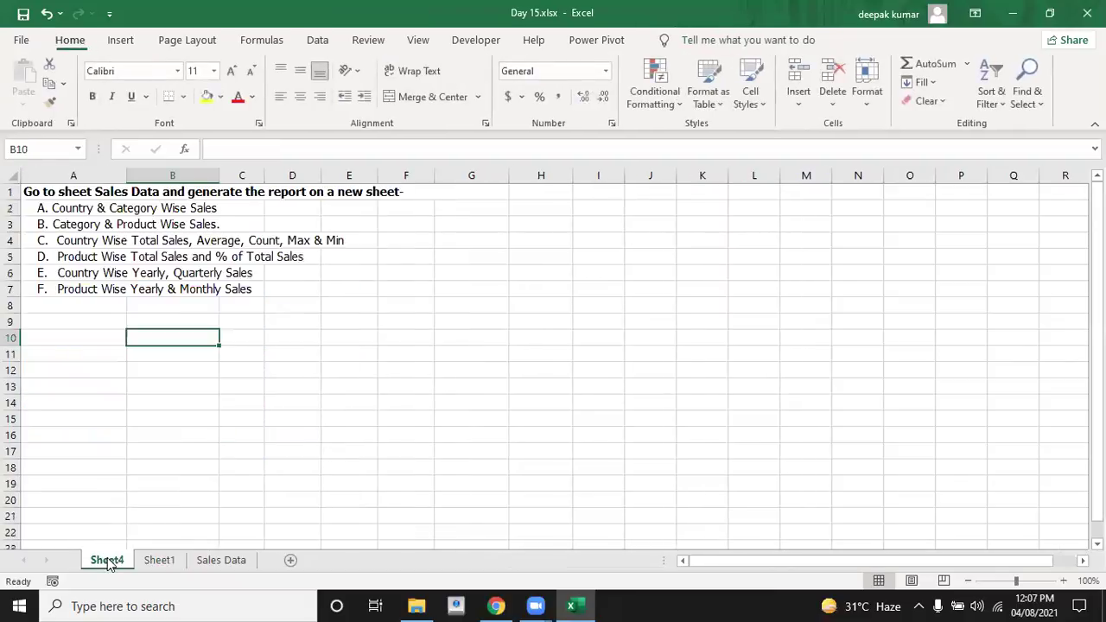
{"action": "left_click", "coordinate": [159, 560]}
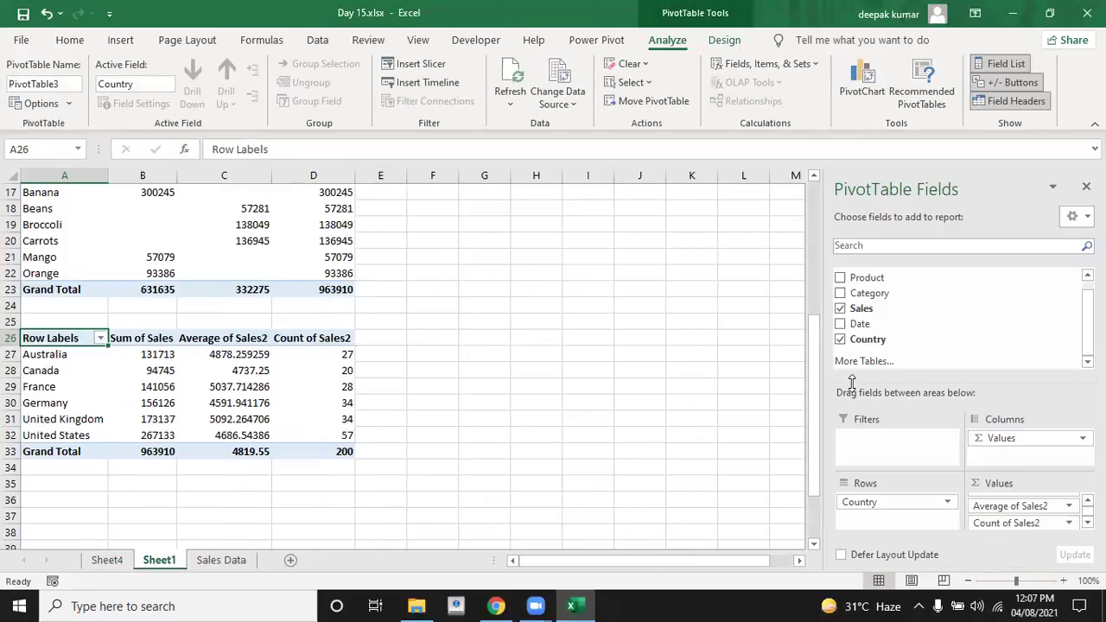
{"action": "left_click_drag", "start_coordinate": [872, 313], "coordinate": [995, 525]}
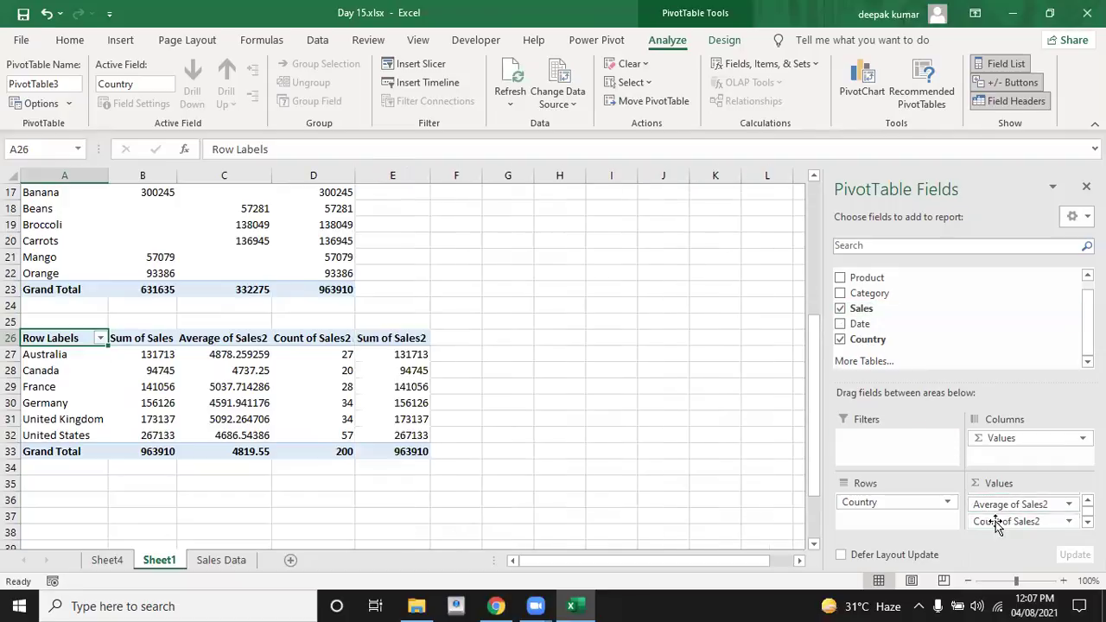
{"action": "left_click", "coordinate": [1087, 522]}
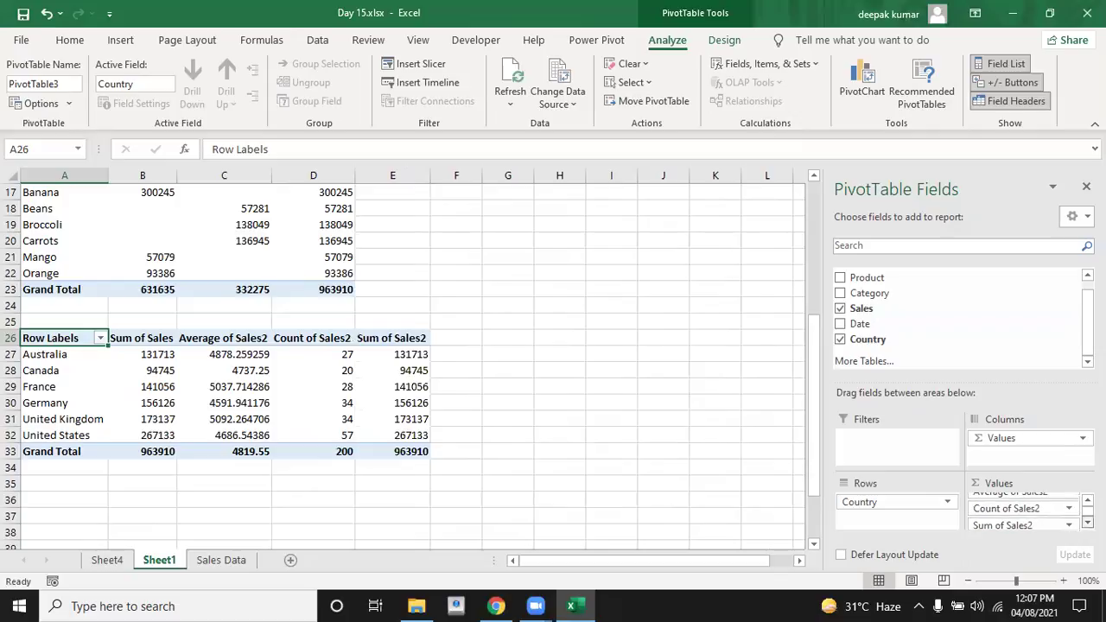
{"action": "left_click", "coordinate": [1070, 522]}
{"action": "left_click", "coordinate": [1038, 506]}
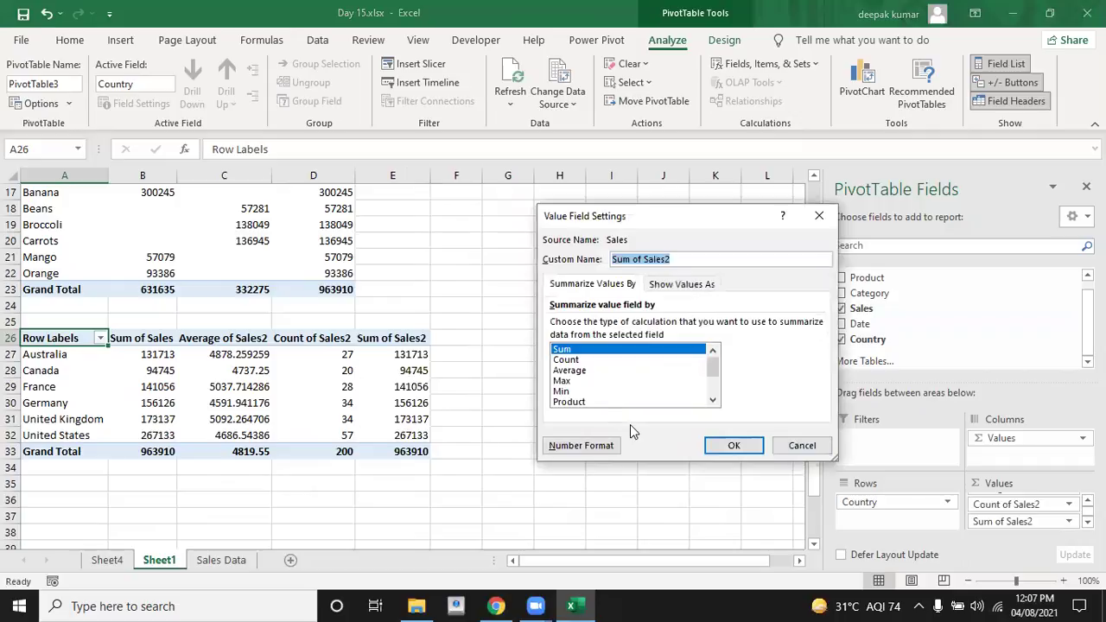
{"action": "left_click", "coordinate": [572, 381]}
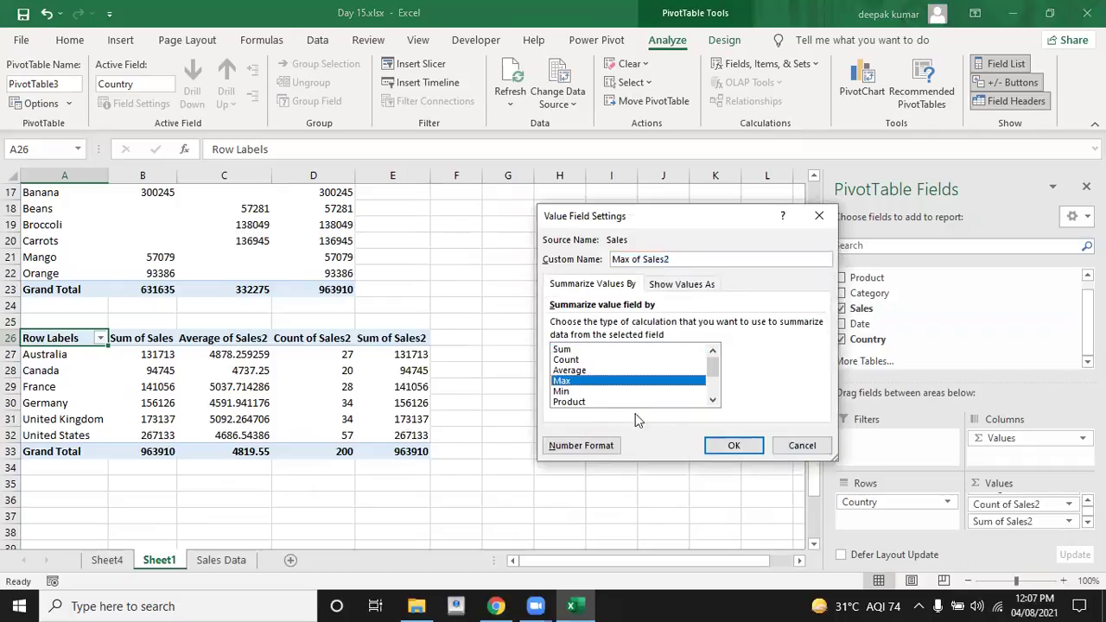
{"action": "left_click", "coordinate": [733, 445]}
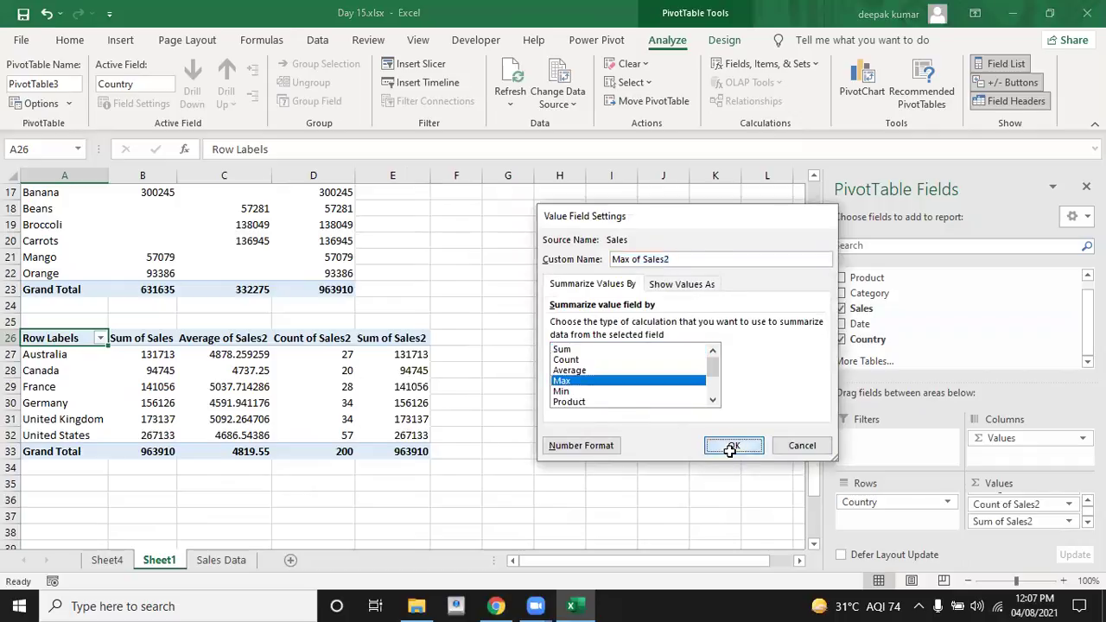
{"action": "left_click", "coordinate": [400, 354]}
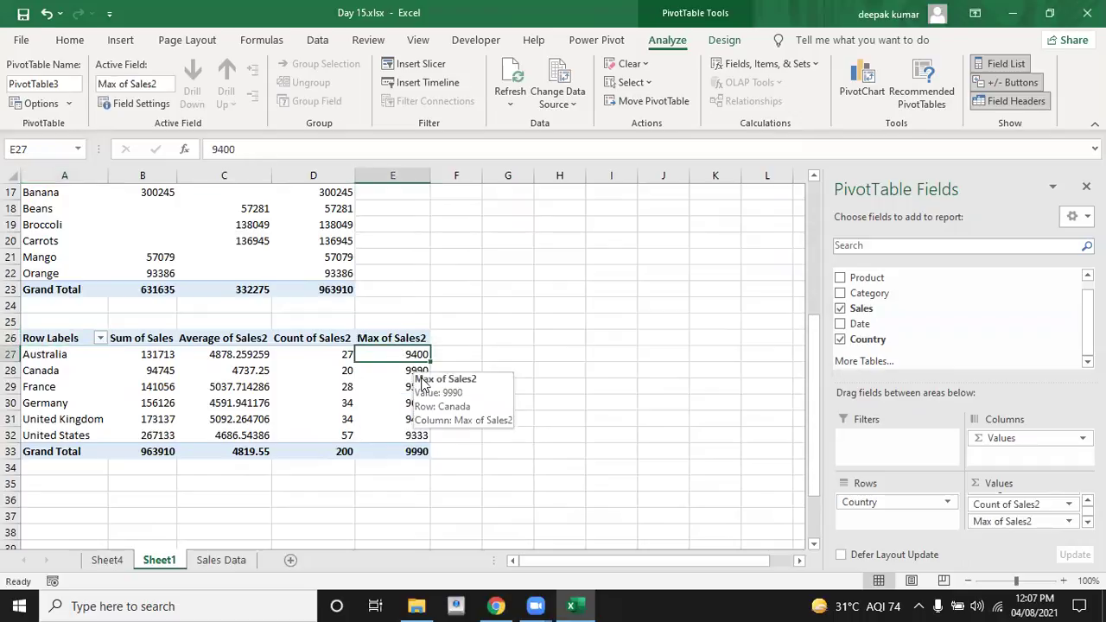
{"action": "left_click", "coordinate": [452, 369]}
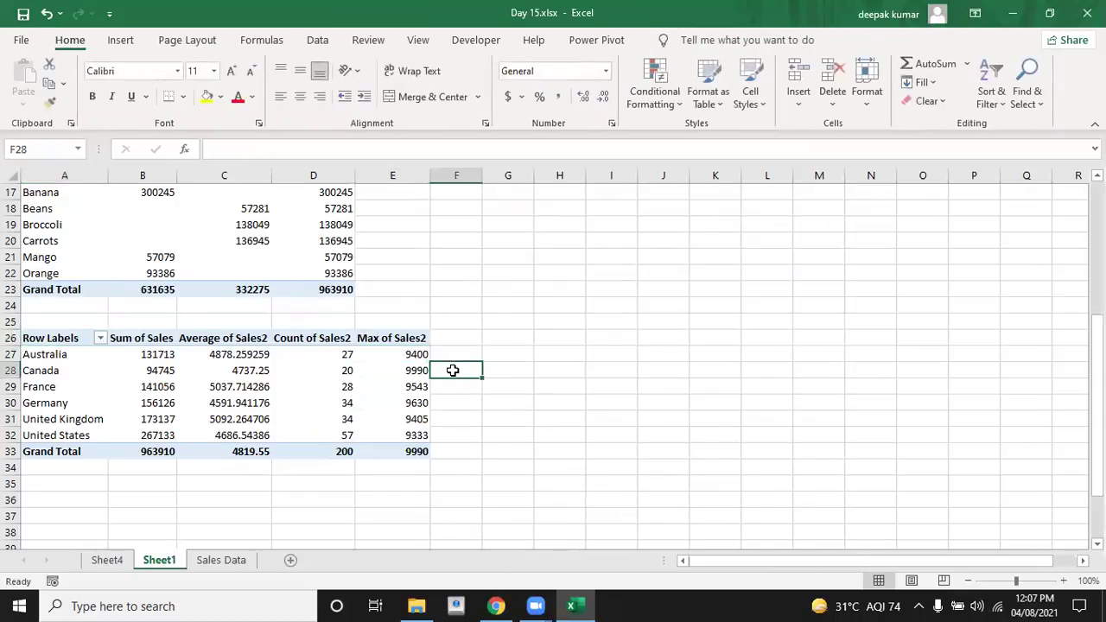
Step: Add Sales once more to the values of the country PivotTable and summarize it by Min
{"action": "left_click", "coordinate": [222, 477]}
{"action": "left_click", "coordinate": [217, 417]}
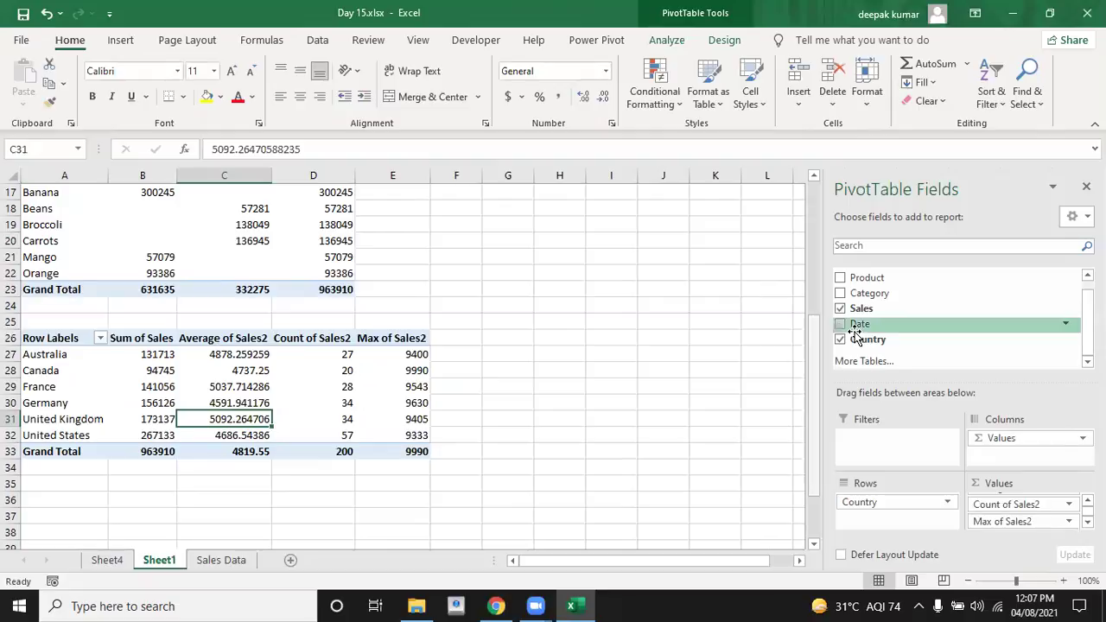
{"action": "left_click_drag", "start_coordinate": [861, 314], "coordinate": [993, 528]}
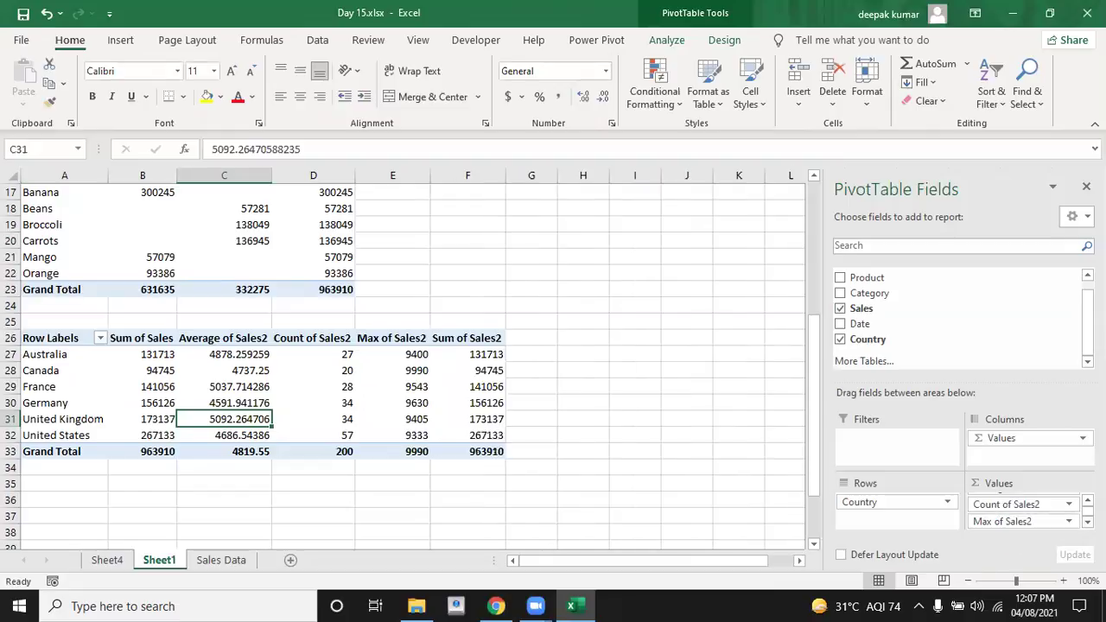
{"action": "left_click", "coordinate": [1088, 522]}
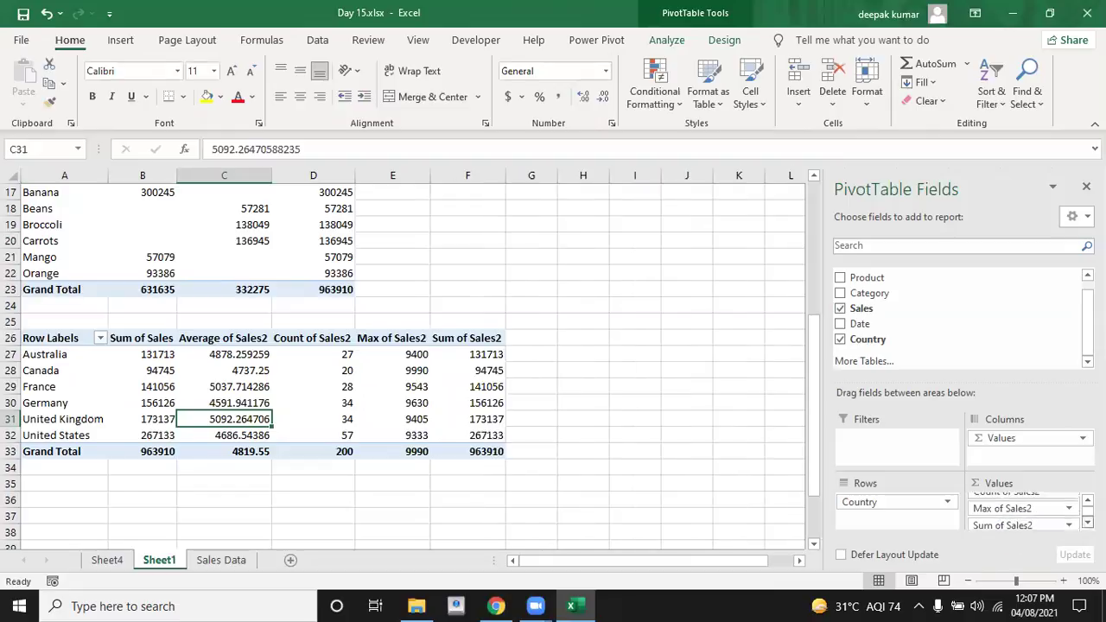
{"action": "left_click", "coordinate": [1068, 522]}
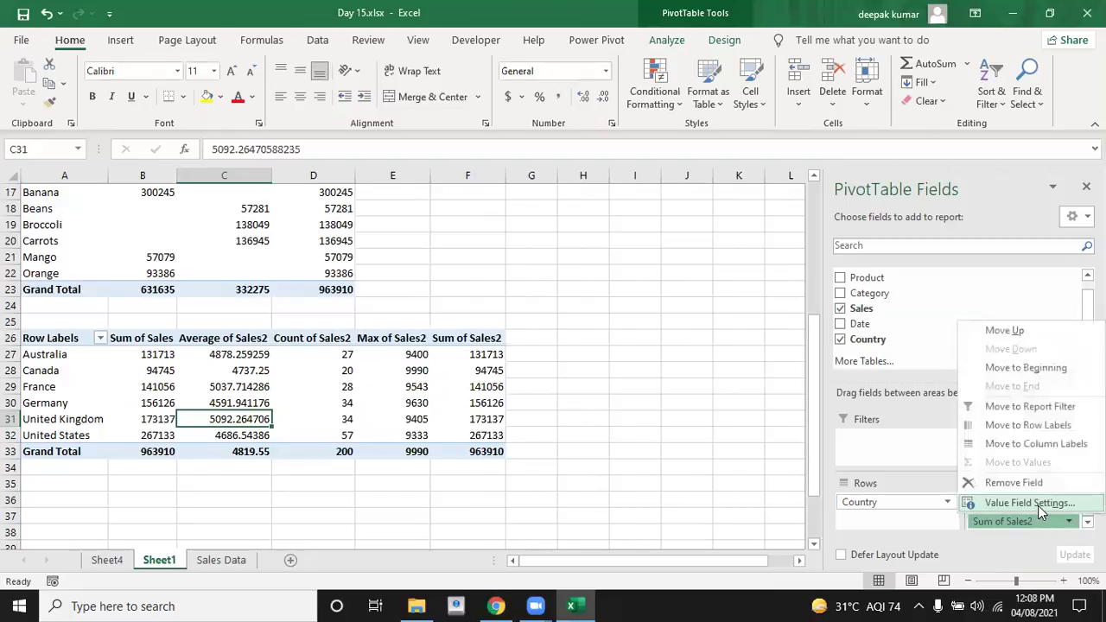
{"action": "left_click", "coordinate": [1037, 504]}
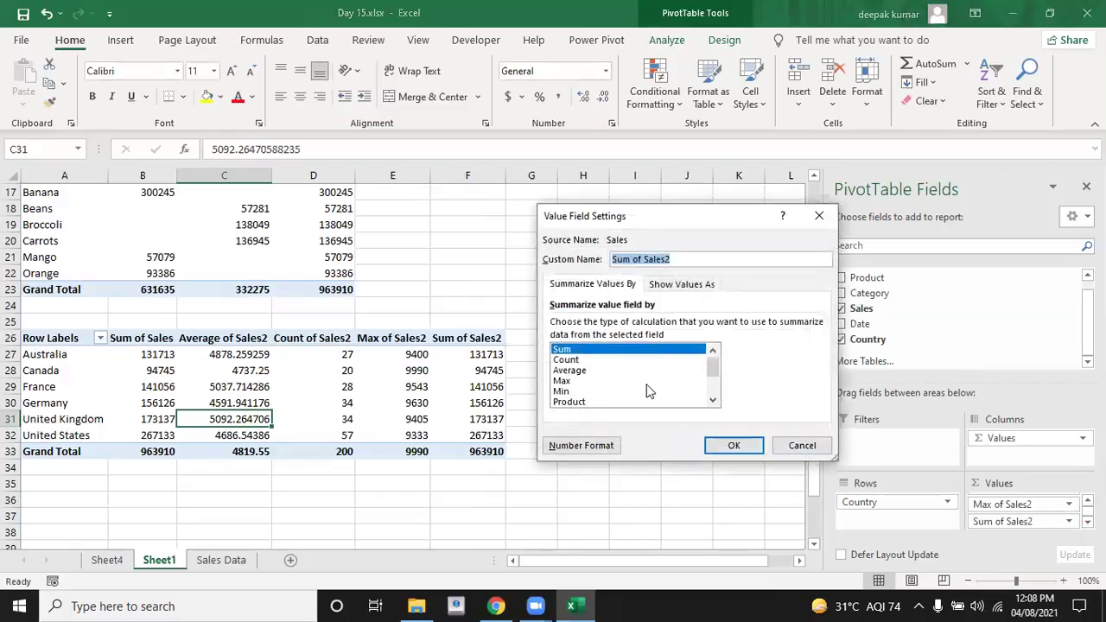
{"action": "left_click", "coordinate": [563, 391]}
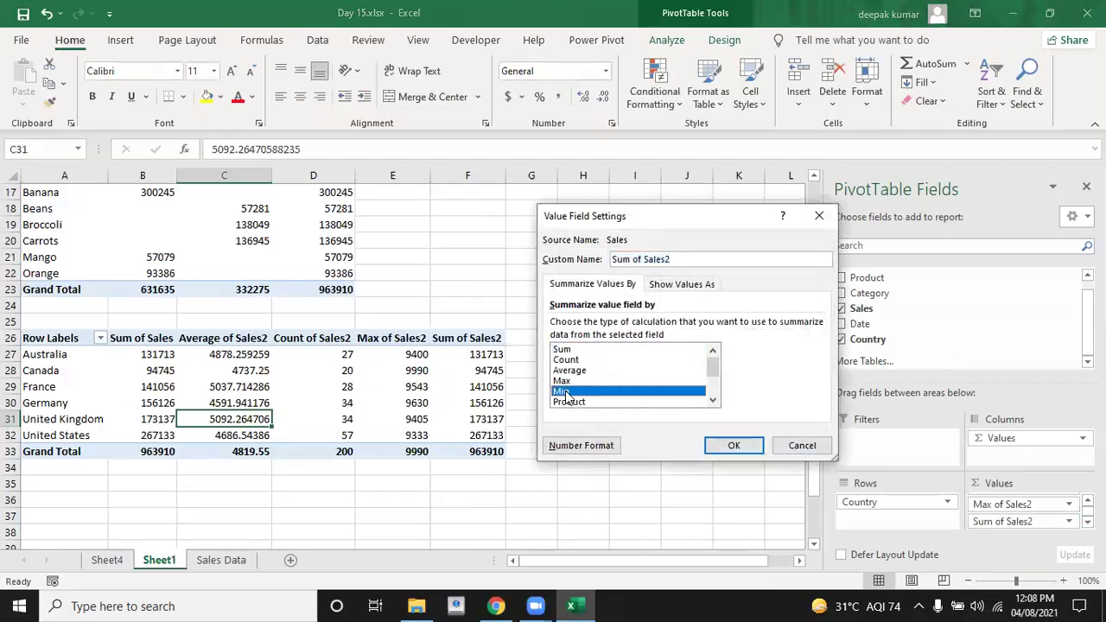
{"action": "left_click", "coordinate": [721, 443]}
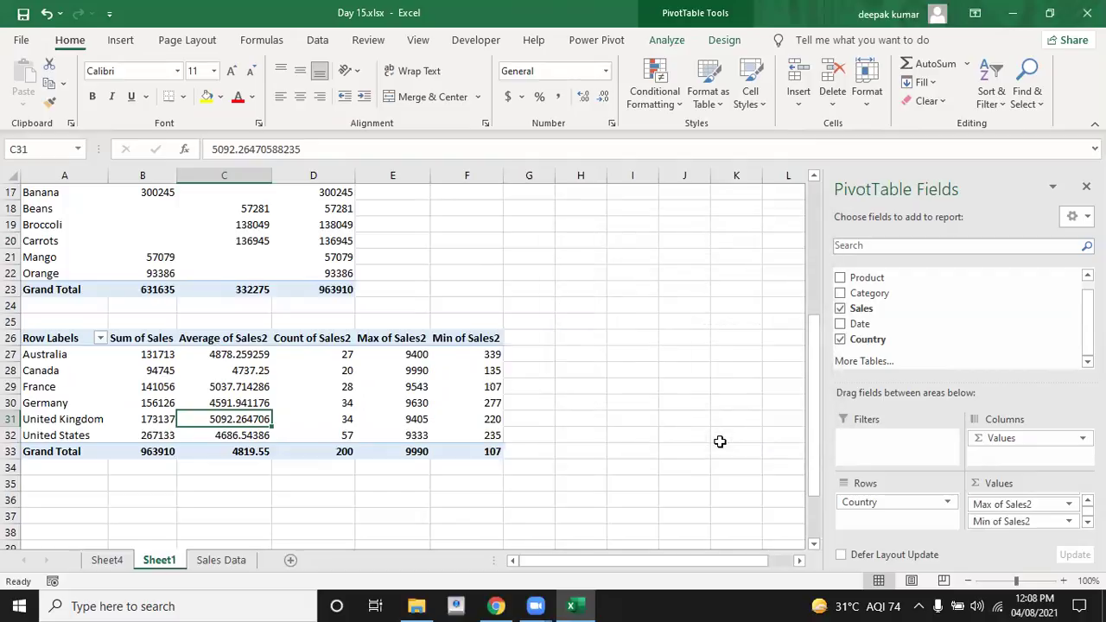
{"action": "left_click", "coordinate": [530, 368]}
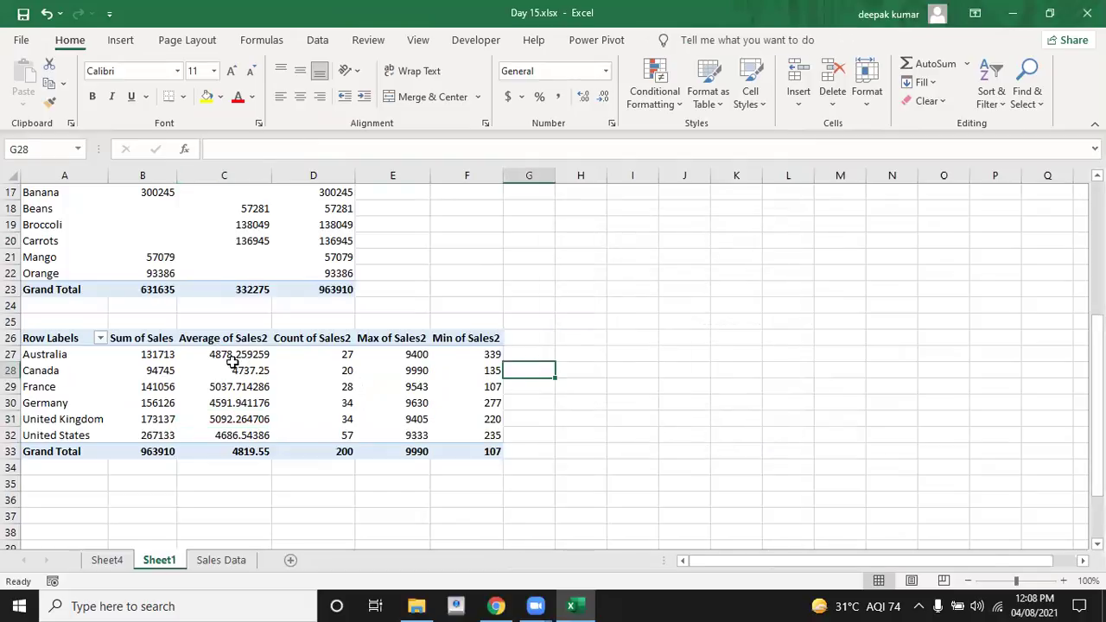
{"action": "mouse_move", "coordinate": [231, 364]}
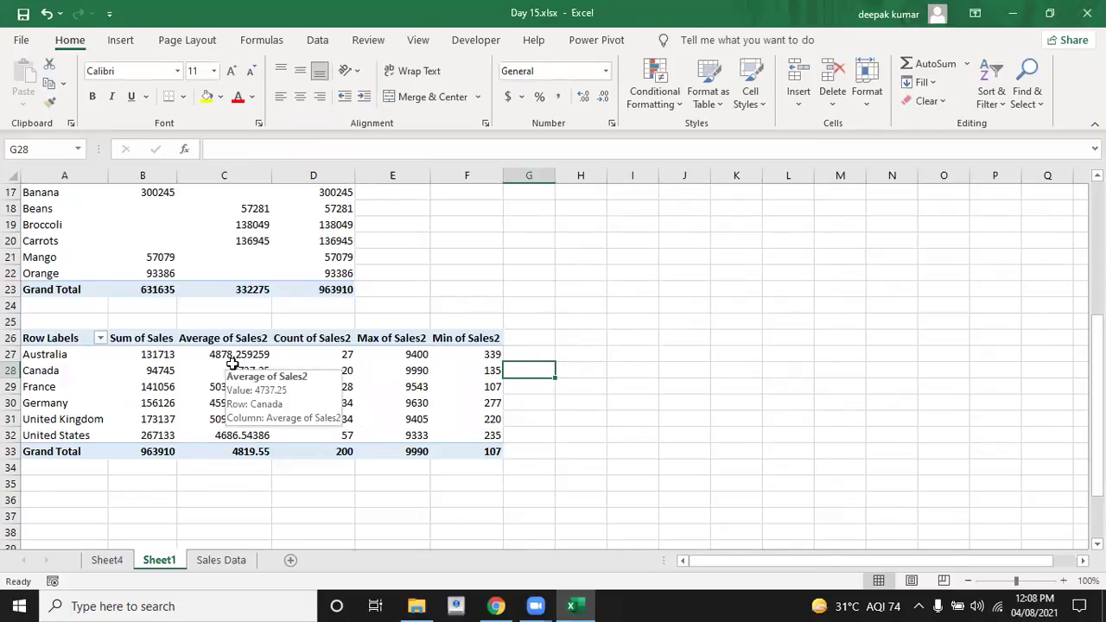
{"action": "mouse_move", "coordinate": [276, 352]}
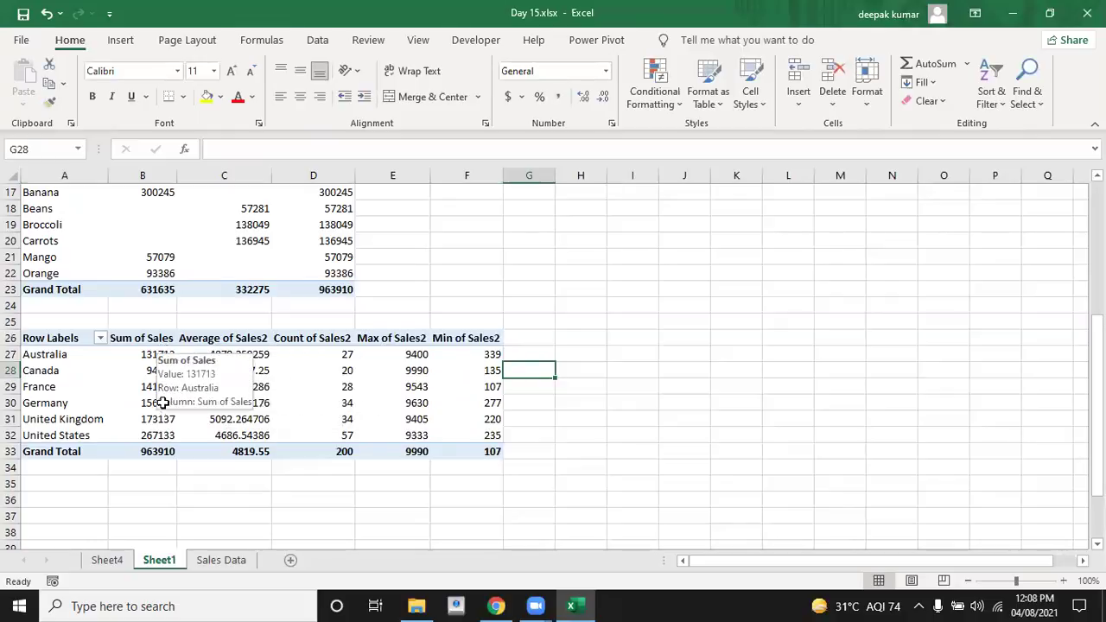
{"action": "key", "text": "Right"}
{"action": "key", "text": "Right"}
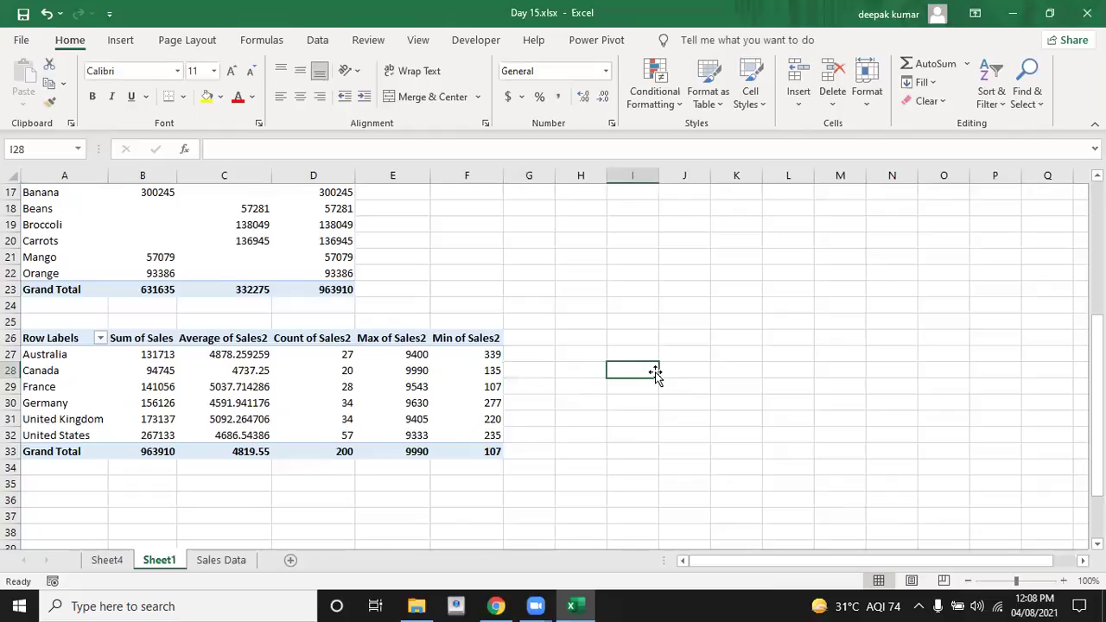
Step: Check requirement D on Sheet4, and insert a PivotTable from the Sales Data table (Table13) at cell A36 of Sheet1
{"action": "left_click", "coordinate": [97, 564]}
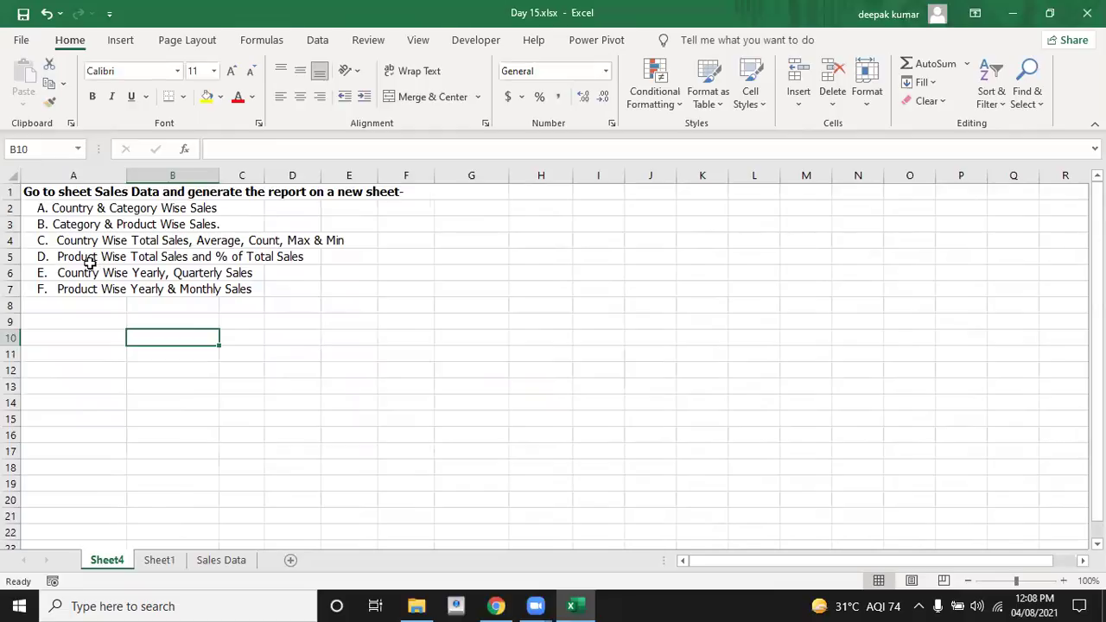
{"action": "left_click", "coordinate": [200, 563]}
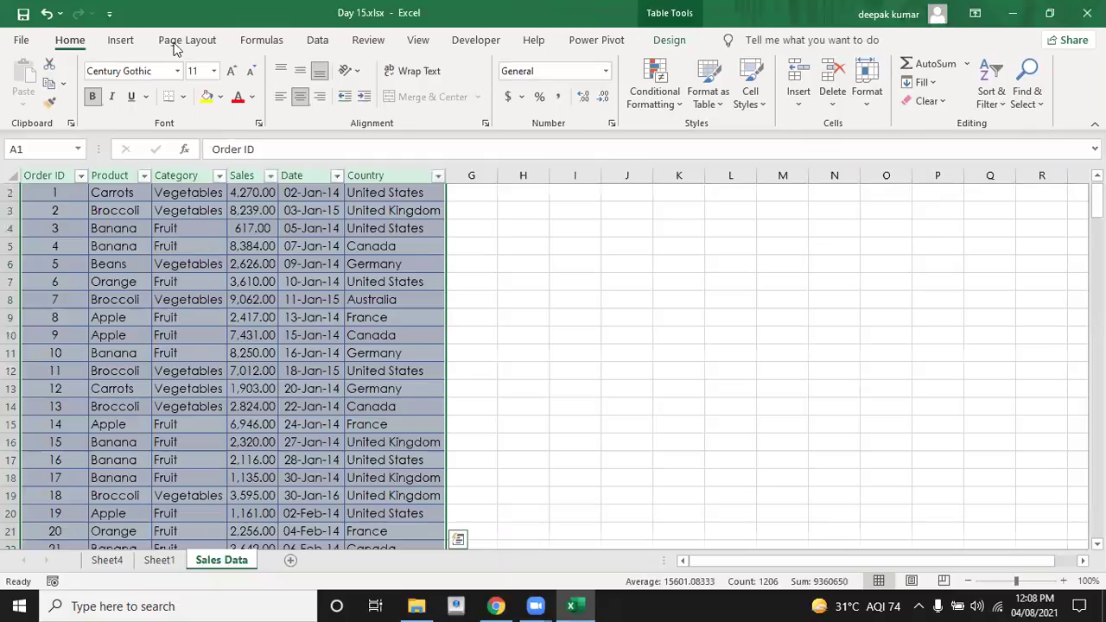
{"action": "left_click", "coordinate": [122, 42]}
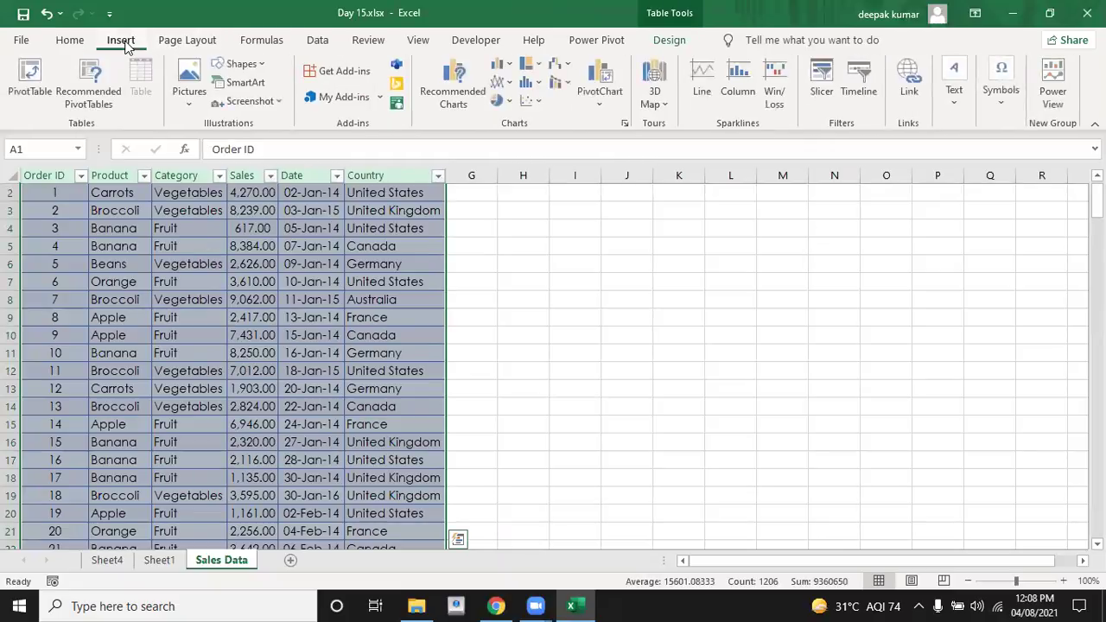
{"action": "left_click", "coordinate": [27, 80]}
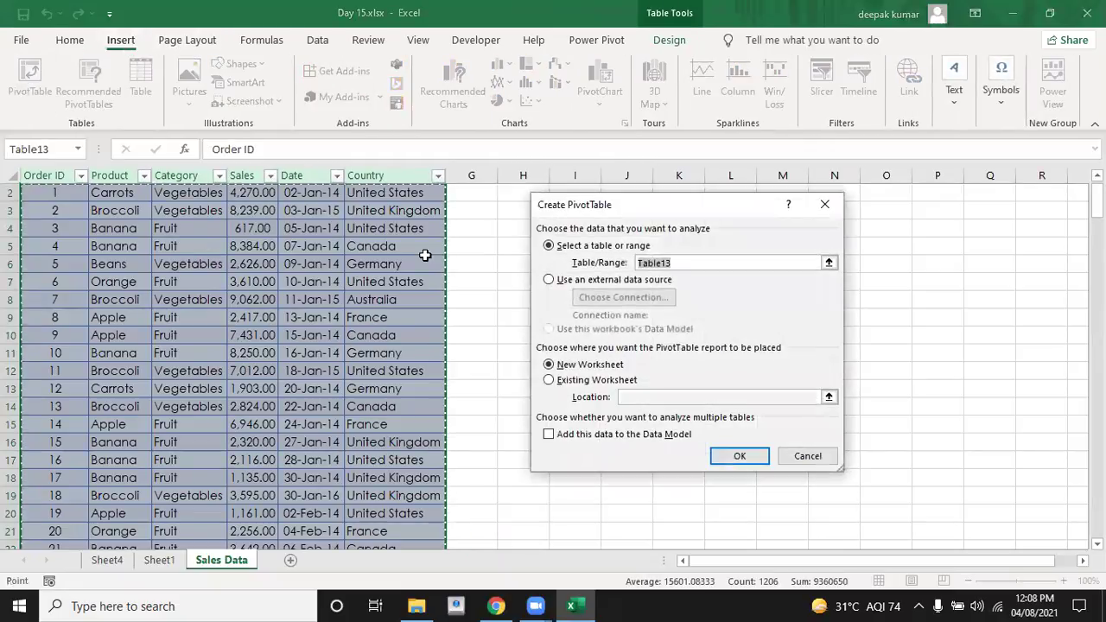
{"action": "left_click", "coordinate": [559, 385]}
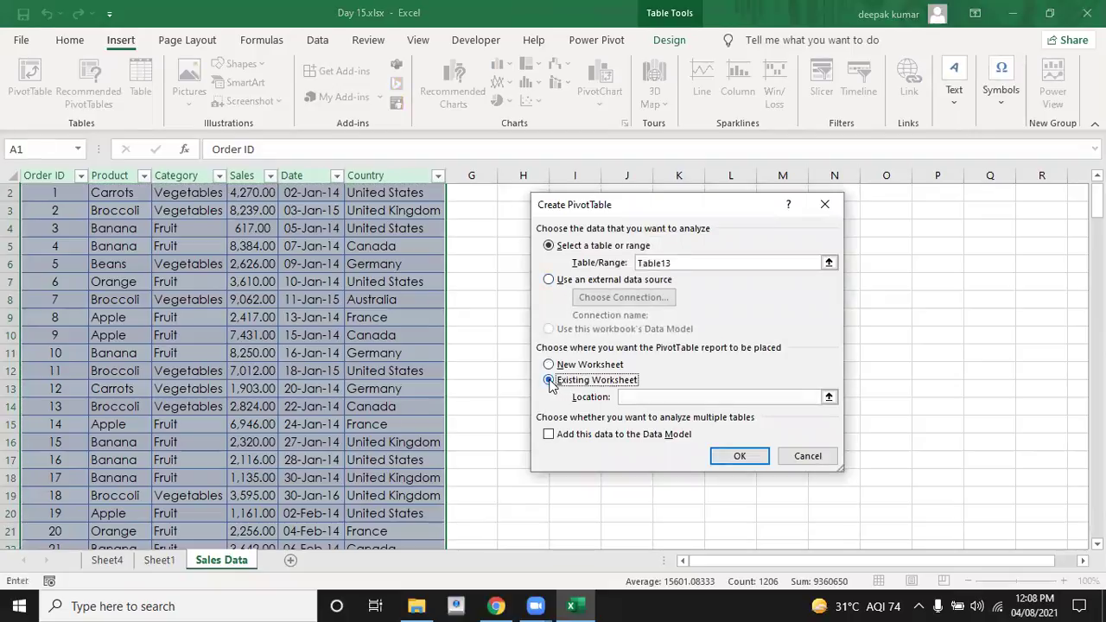
{"action": "left_click", "coordinate": [636, 396]}
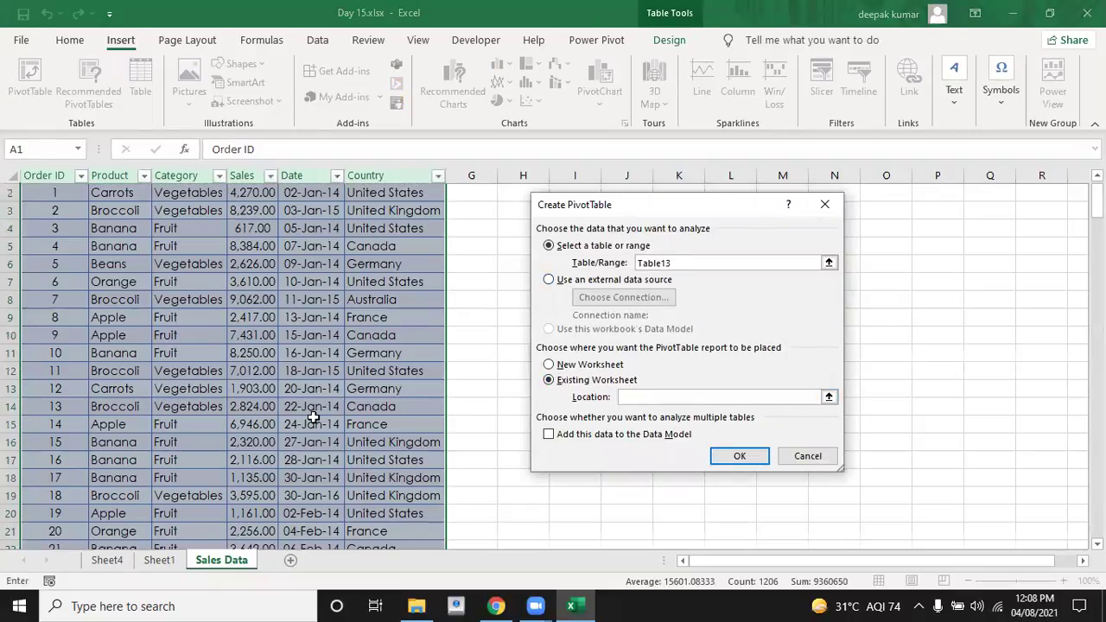
{"action": "left_click", "coordinate": [152, 563]}
{"action": "left_click", "coordinate": [64, 500]}
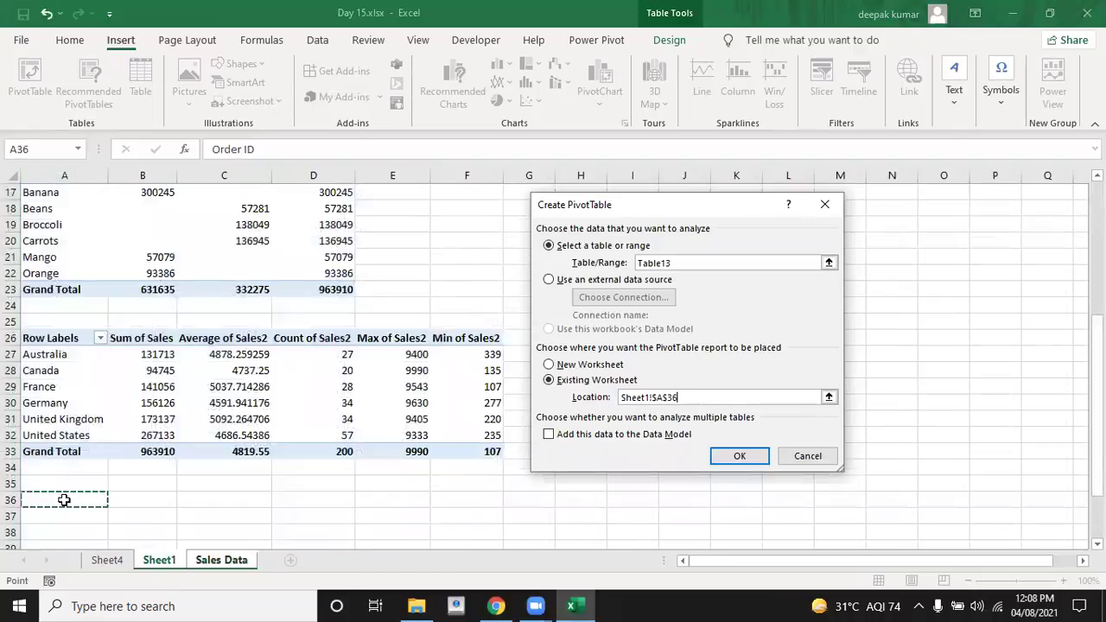
{"action": "left_click", "coordinate": [751, 456]}
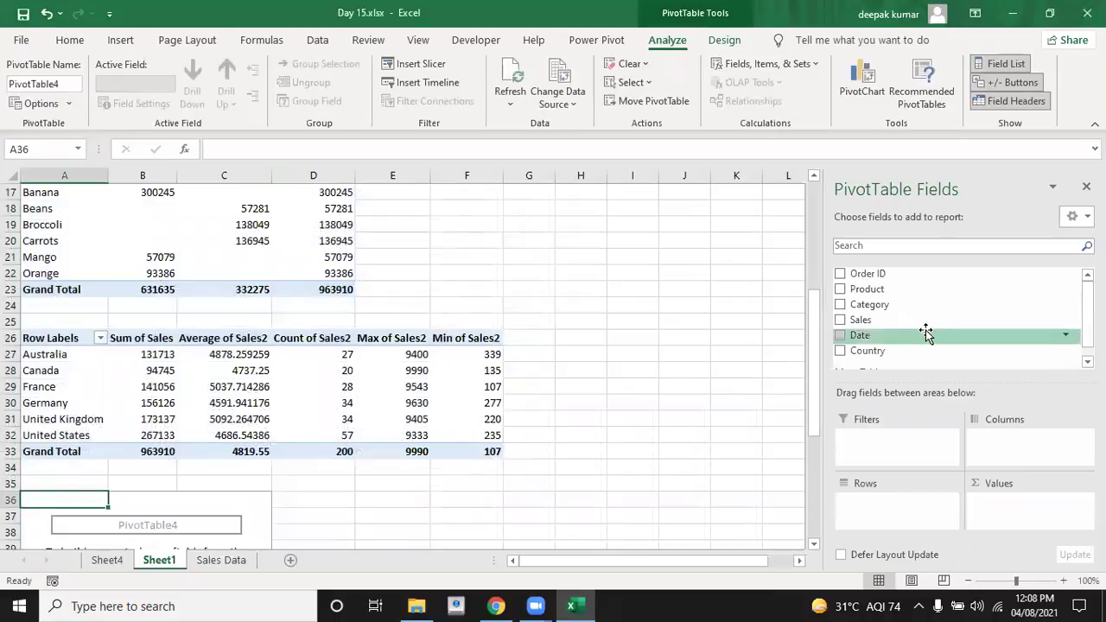
Step: Following requirement D on Sheet4, add Product to the rows and Sales to the values of the new PivotTable
{"action": "left_click_drag", "start_coordinate": [815, 337], "coordinate": [815, 438]}
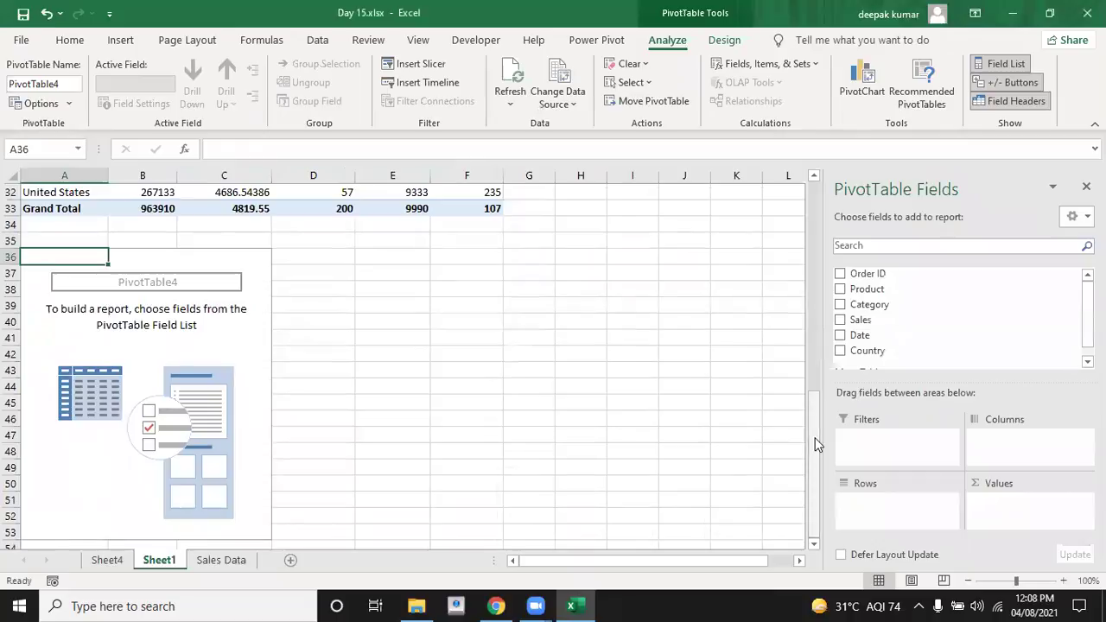
{"action": "left_click", "coordinate": [100, 560]}
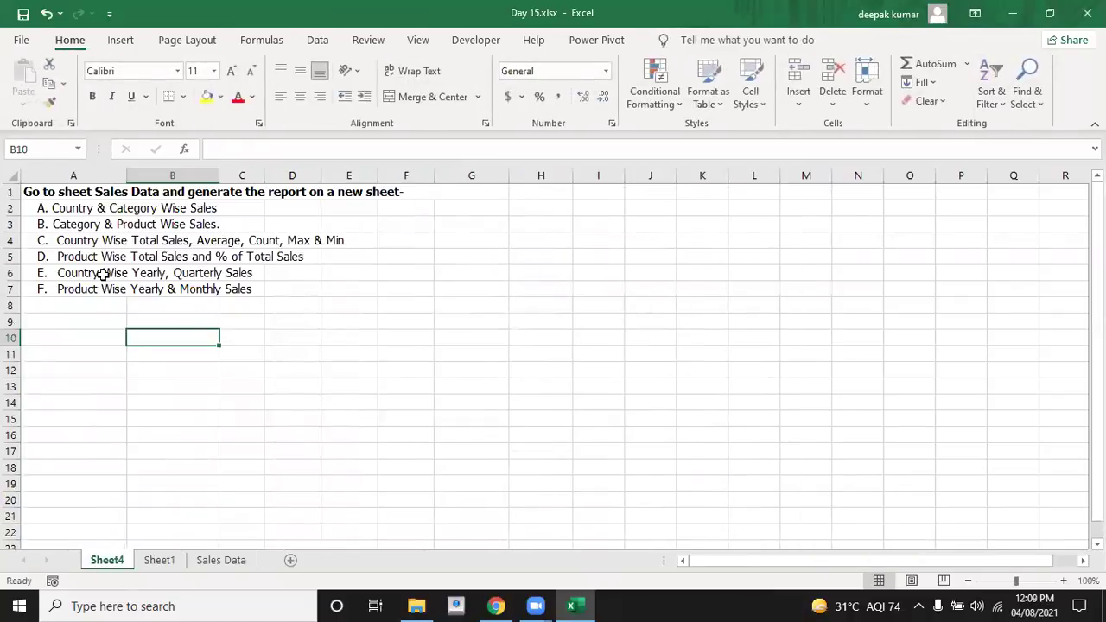
{"action": "left_click", "coordinate": [161, 562]}
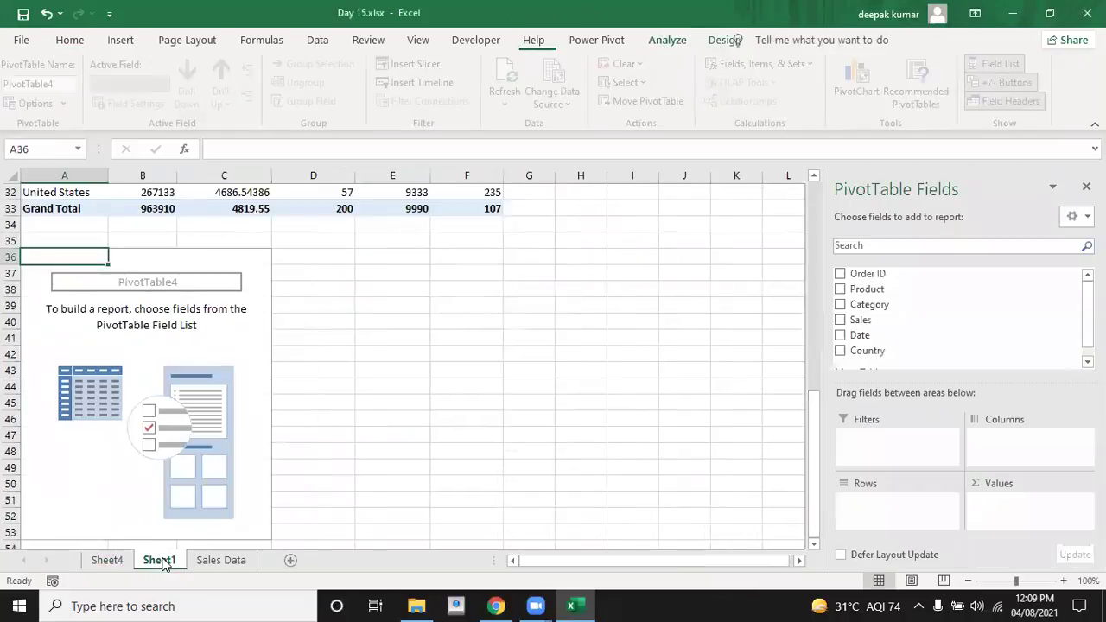
{"action": "left_click", "coordinate": [840, 290]}
{"action": "left_click", "coordinate": [842, 322]}
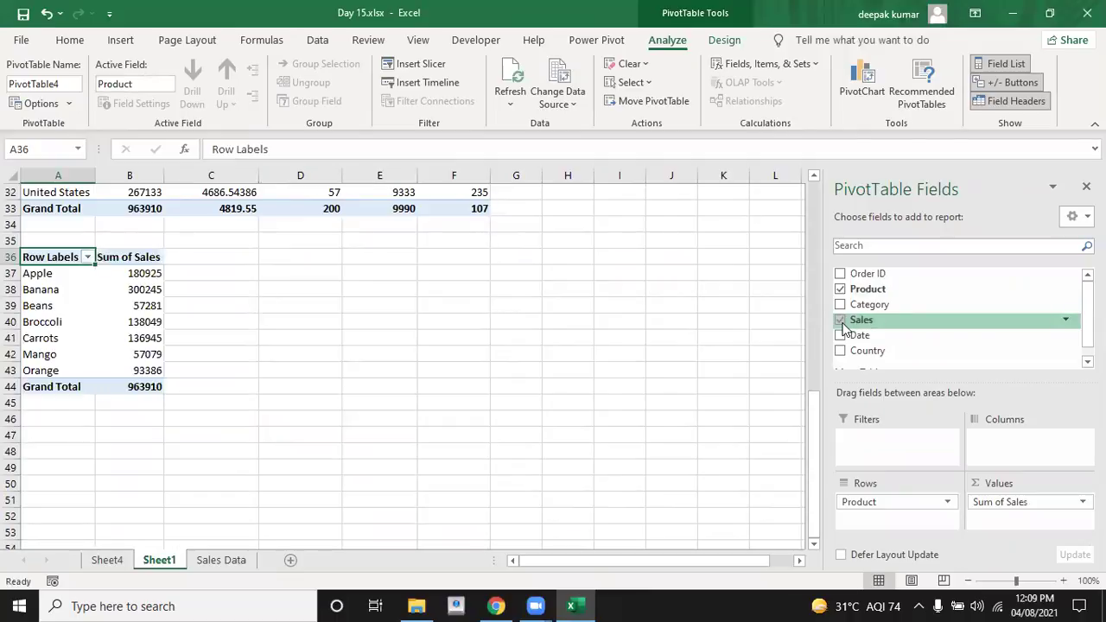
Step: Recheck requirement D on Sheet4, and add Sales a second time to the values of the product report
{"action": "left_click", "coordinate": [107, 562]}
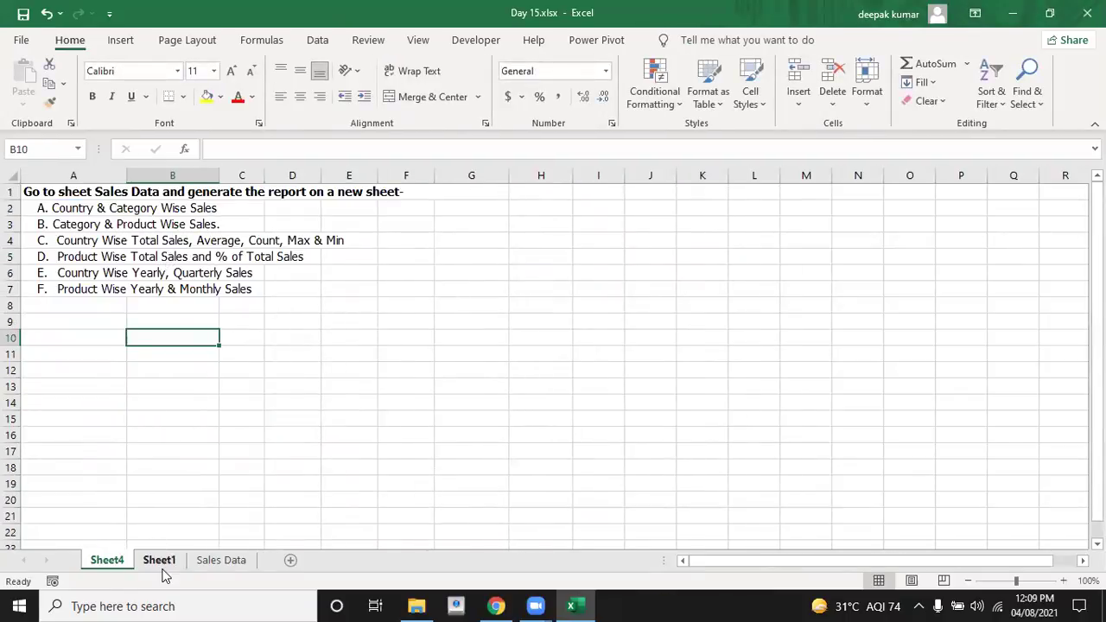
{"action": "left_click", "coordinate": [161, 563]}
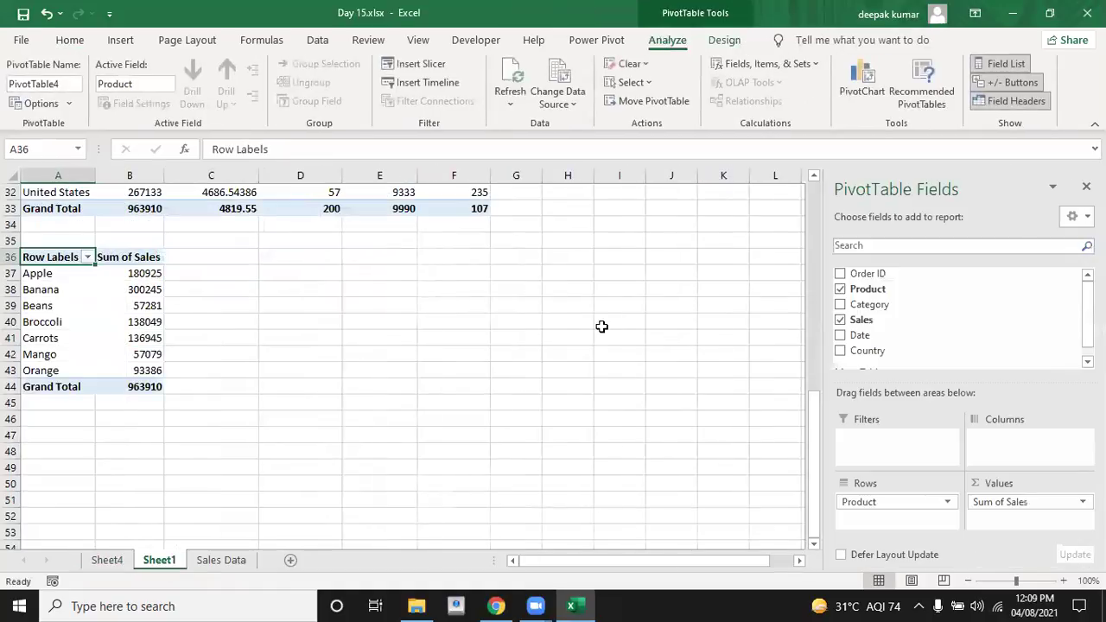
{"action": "left_click_drag", "start_coordinate": [875, 322], "coordinate": [992, 516]}
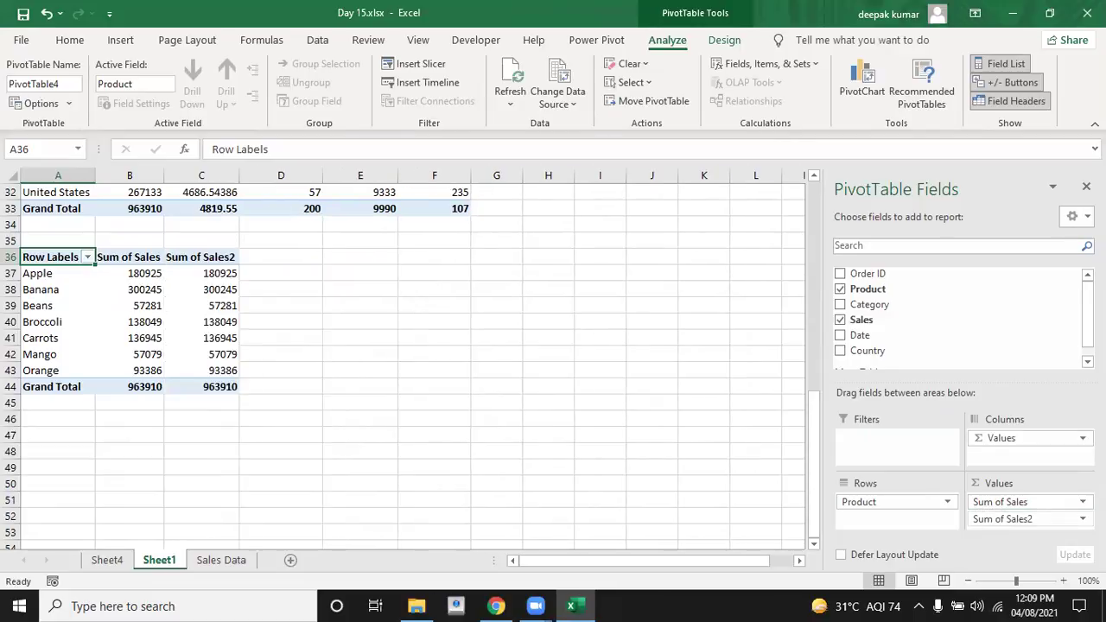
Step: Show the product report's second Sales value field as % of Grand Total
{"action": "left_click", "coordinate": [1002, 519]}
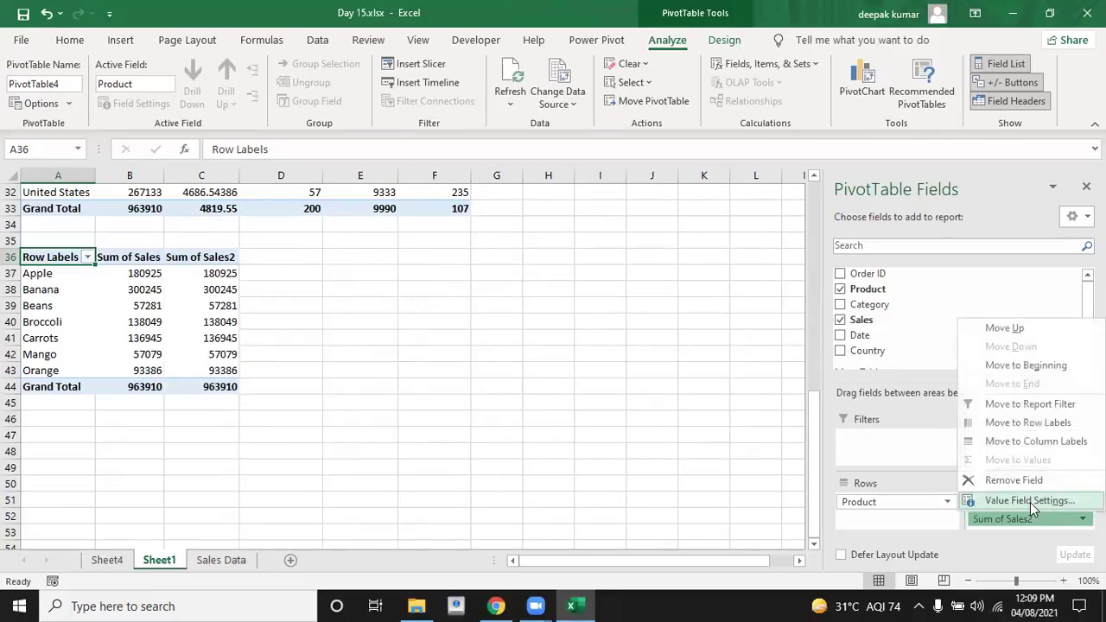
{"action": "left_click", "coordinate": [1030, 501]}
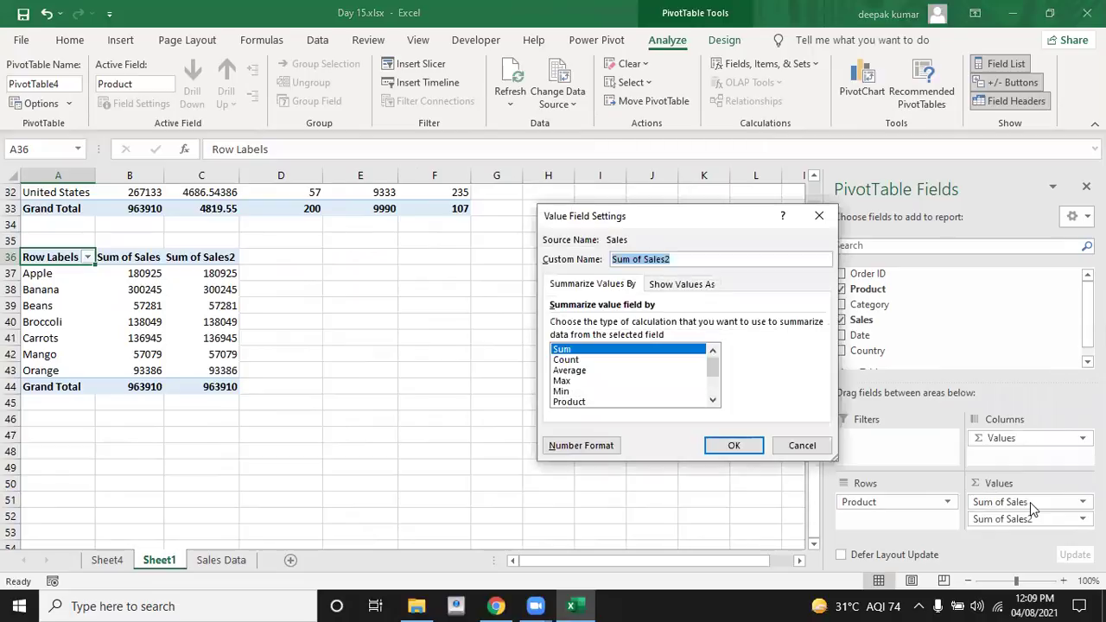
{"action": "left_click", "coordinate": [710, 401]}
{"action": "left_click", "coordinate": [710, 401]}
{"action": "left_click", "coordinate": [710, 401]}
{"action": "left_click", "coordinate": [710, 401]}
{"action": "left_click", "coordinate": [710, 401]}
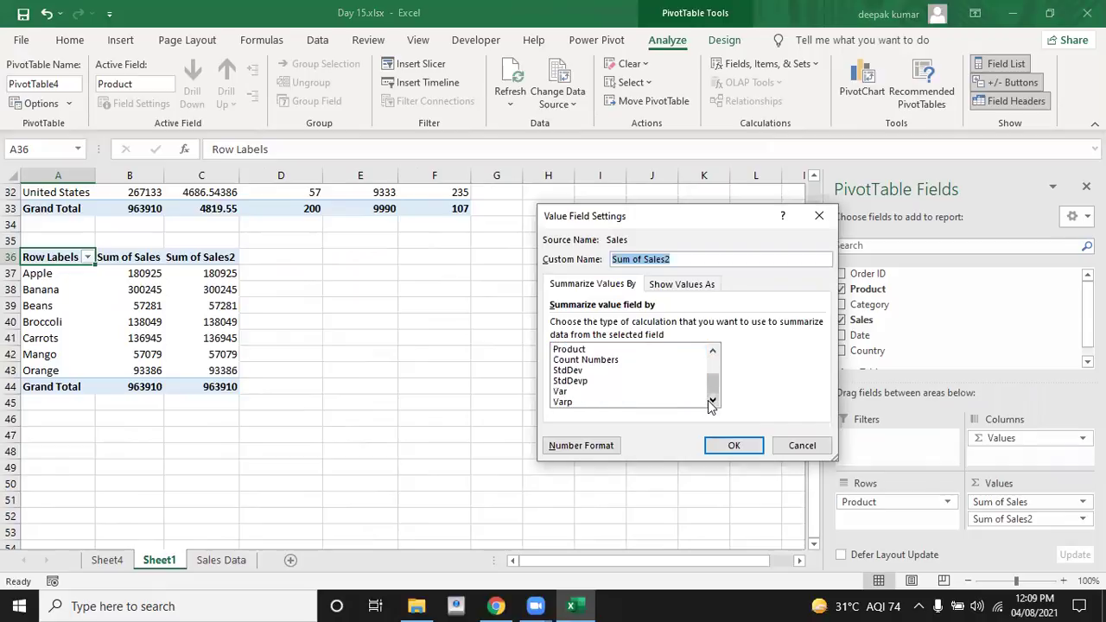
{"action": "left_click", "coordinate": [677, 287]}
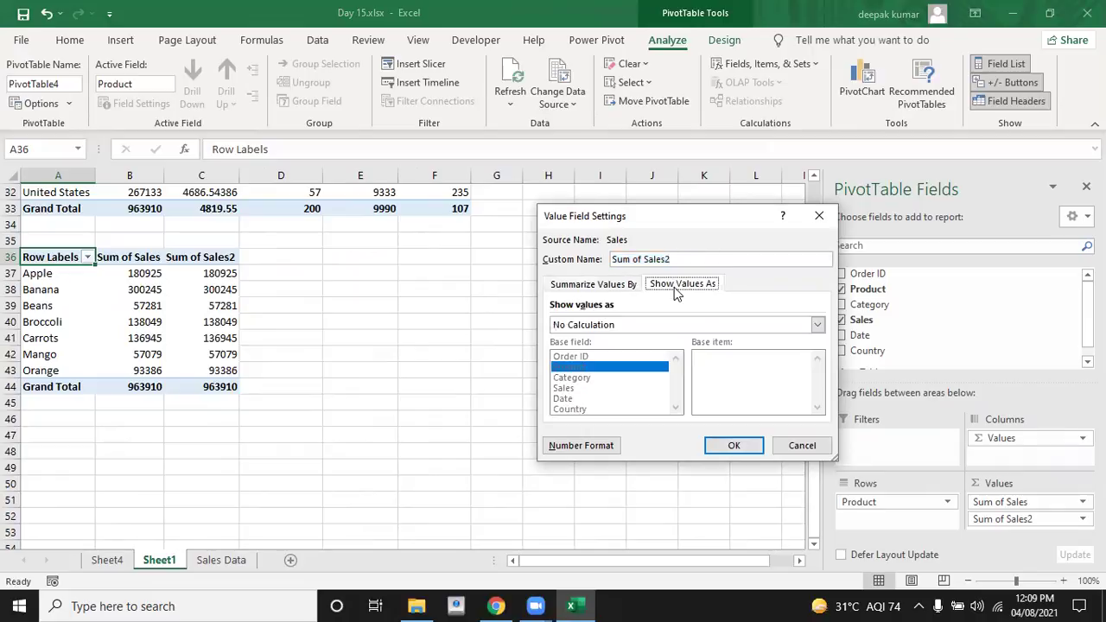
{"action": "left_click", "coordinate": [817, 327]}
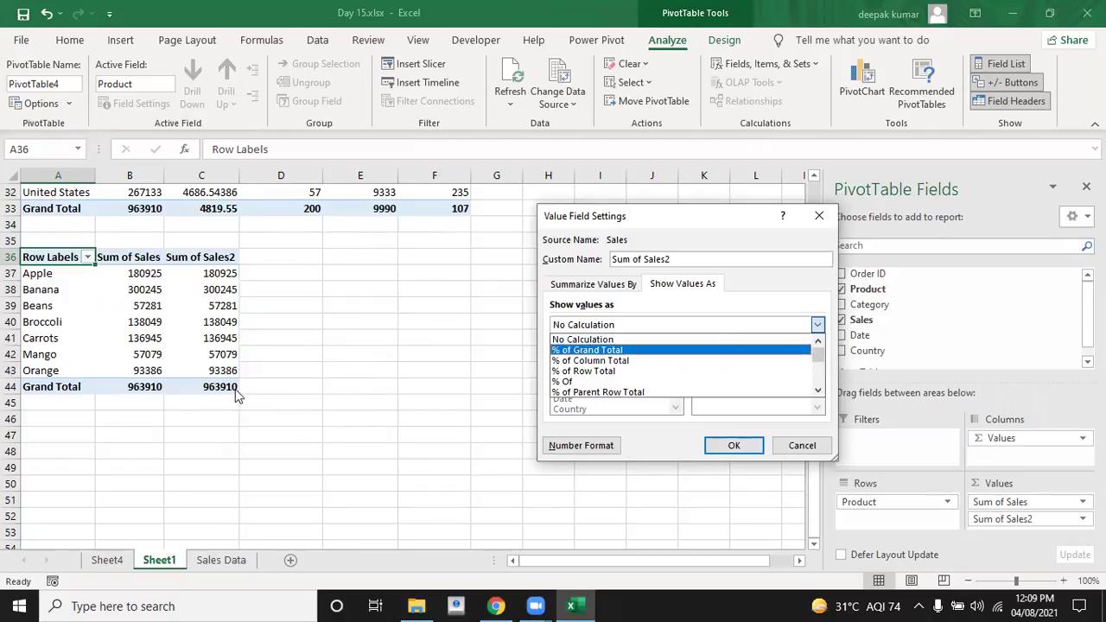
{"action": "left_click", "coordinate": [576, 354]}
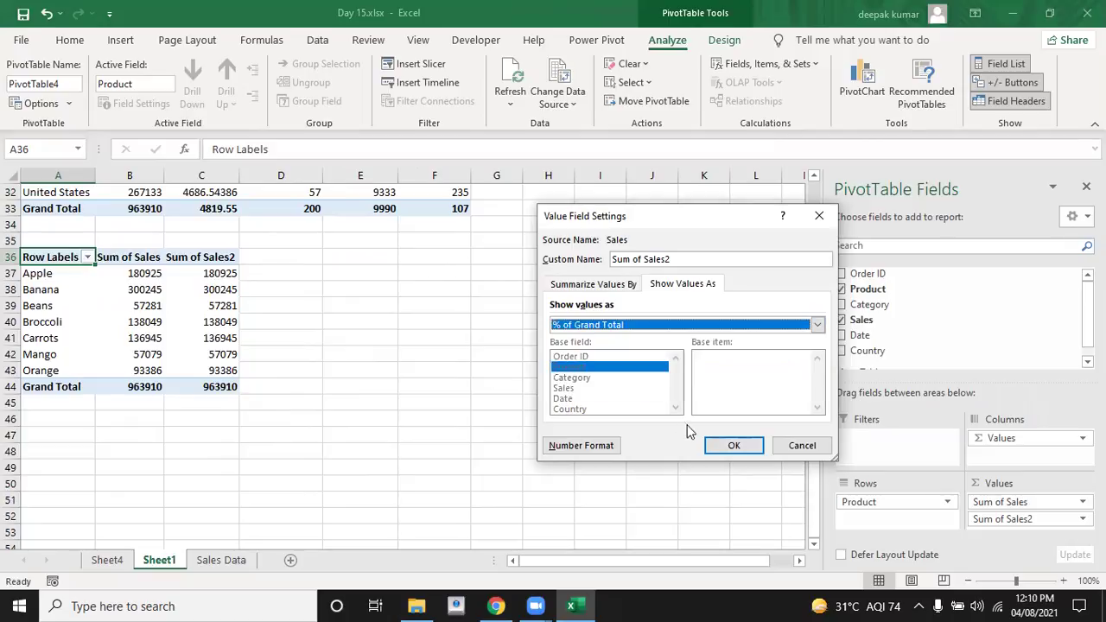
{"action": "left_click", "coordinate": [726, 451]}
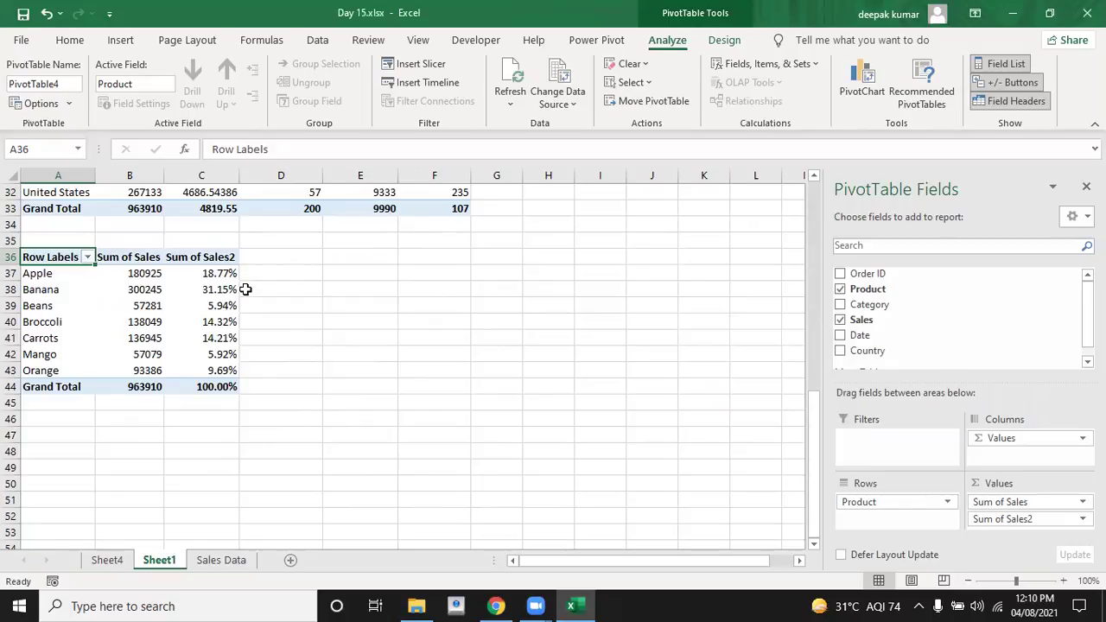
{"action": "left_click", "coordinate": [294, 333]}
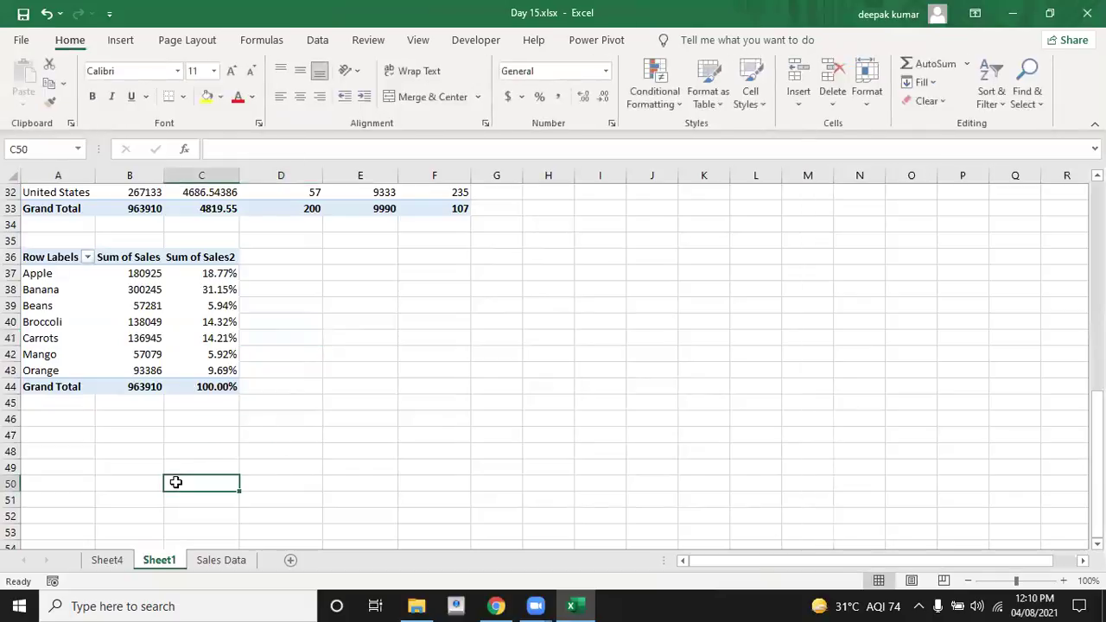
Step: Check requirement E on Sheet4, and insert another PivotTable from the Sales Data table (Table13) at cell A47 of Sheet1
{"action": "left_click", "coordinate": [113, 561]}
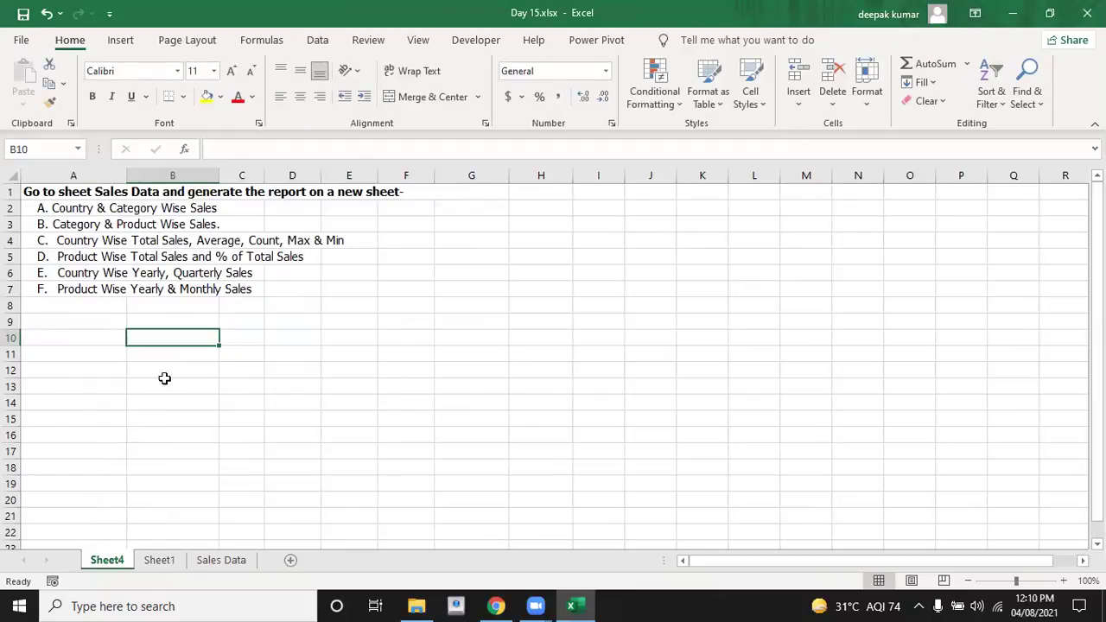
{"action": "left_click", "coordinate": [159, 561]}
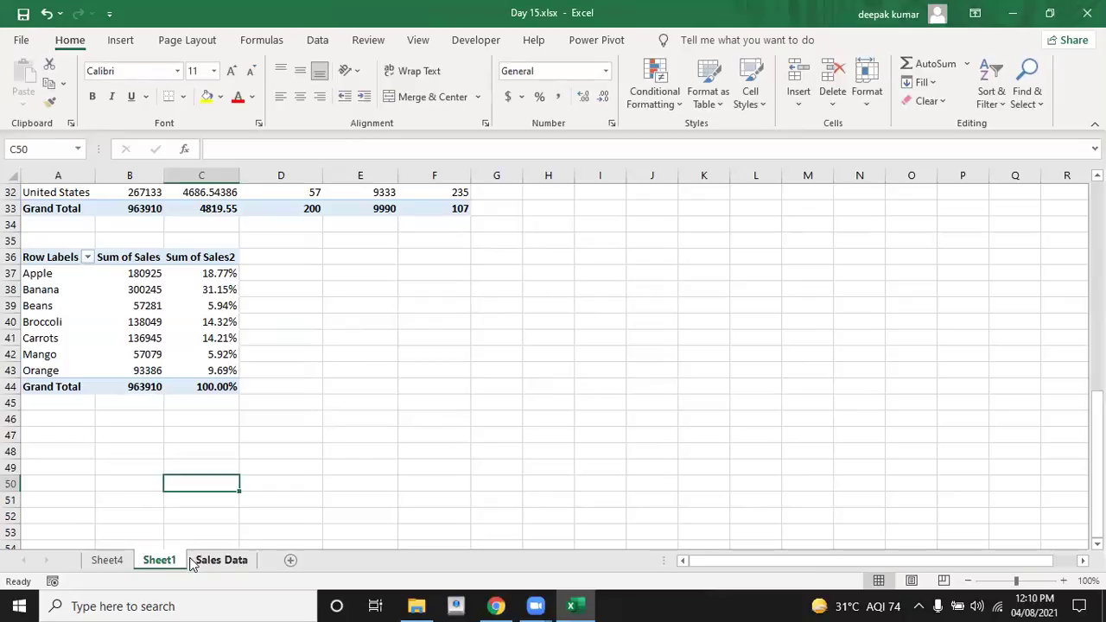
{"action": "left_click", "coordinate": [194, 560]}
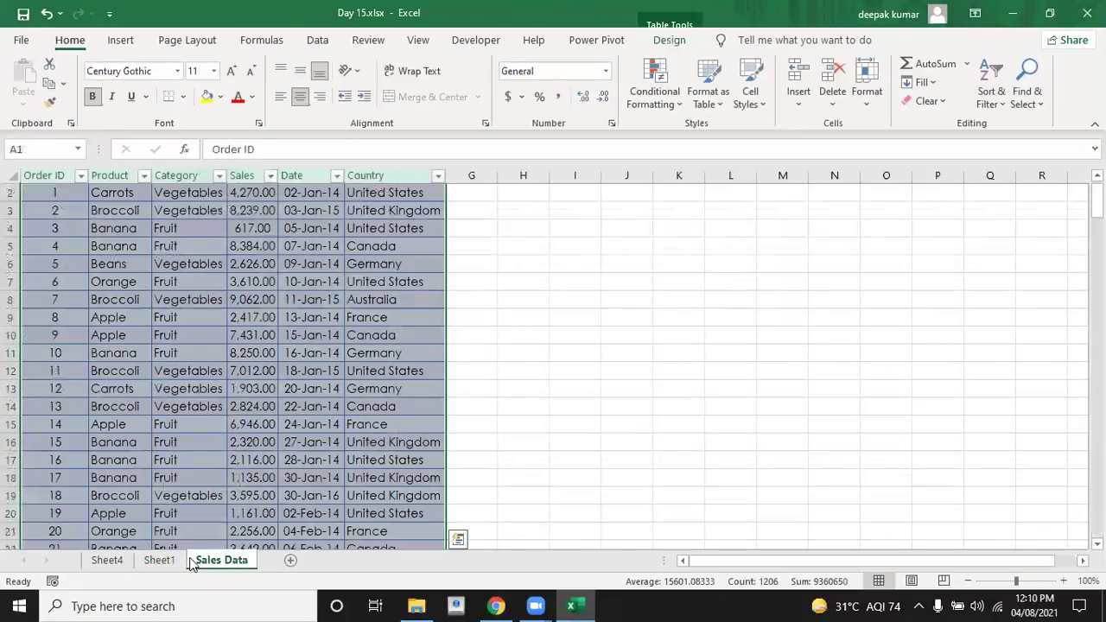
{"action": "left_click", "coordinate": [120, 40]}
{"action": "left_click", "coordinate": [26, 87]}
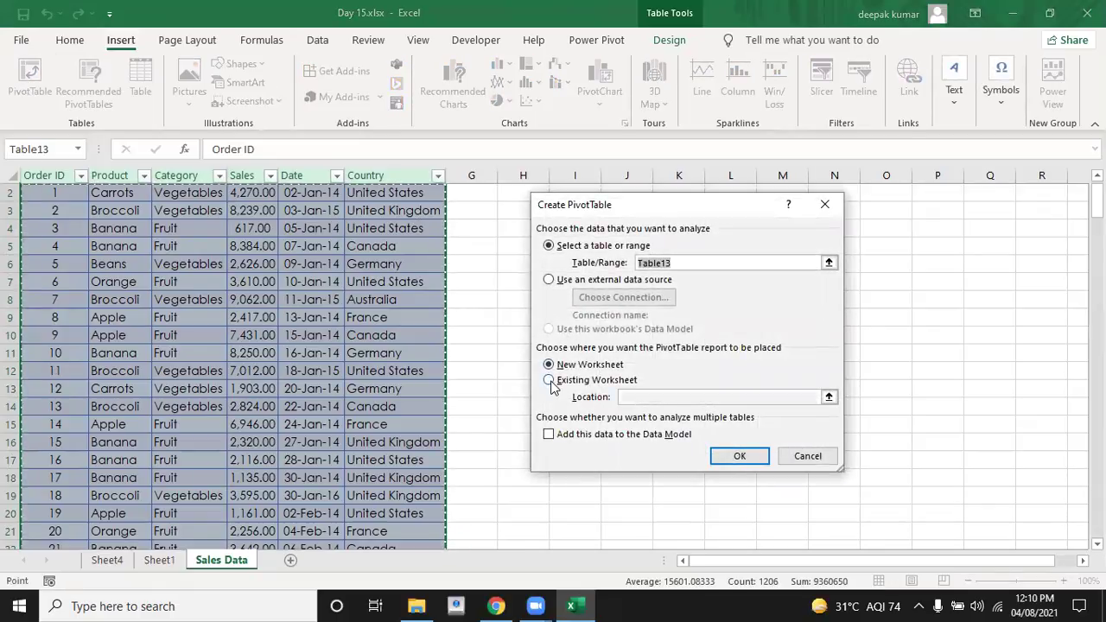
{"action": "left_click", "coordinate": [549, 381]}
{"action": "left_click", "coordinate": [639, 396]}
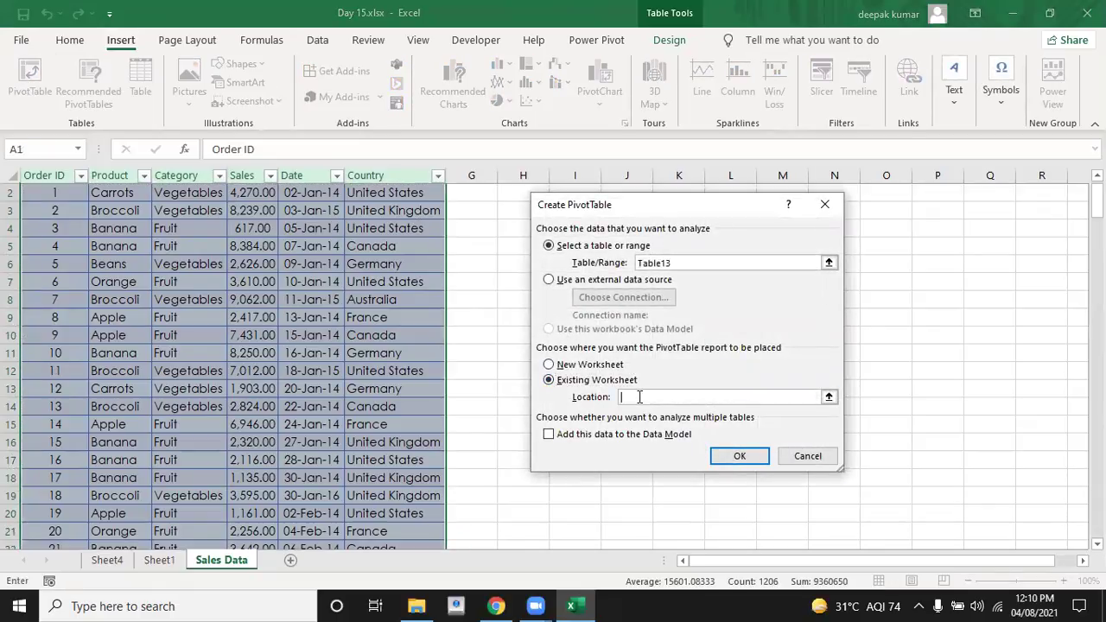
{"action": "left_click", "coordinate": [159, 560]}
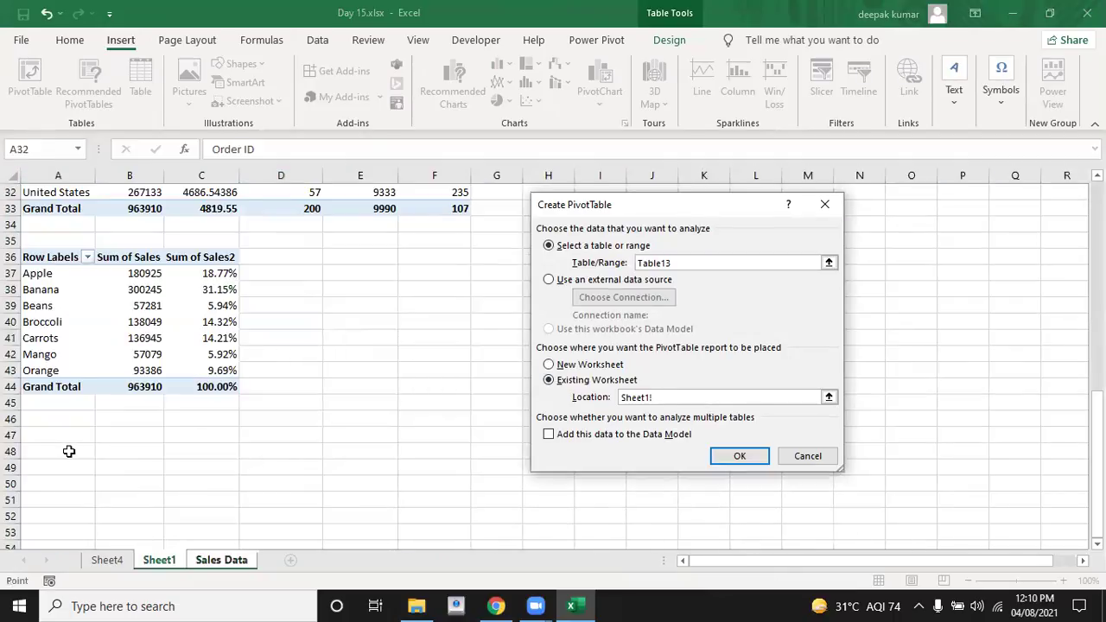
{"action": "left_click", "coordinate": [51, 436]}
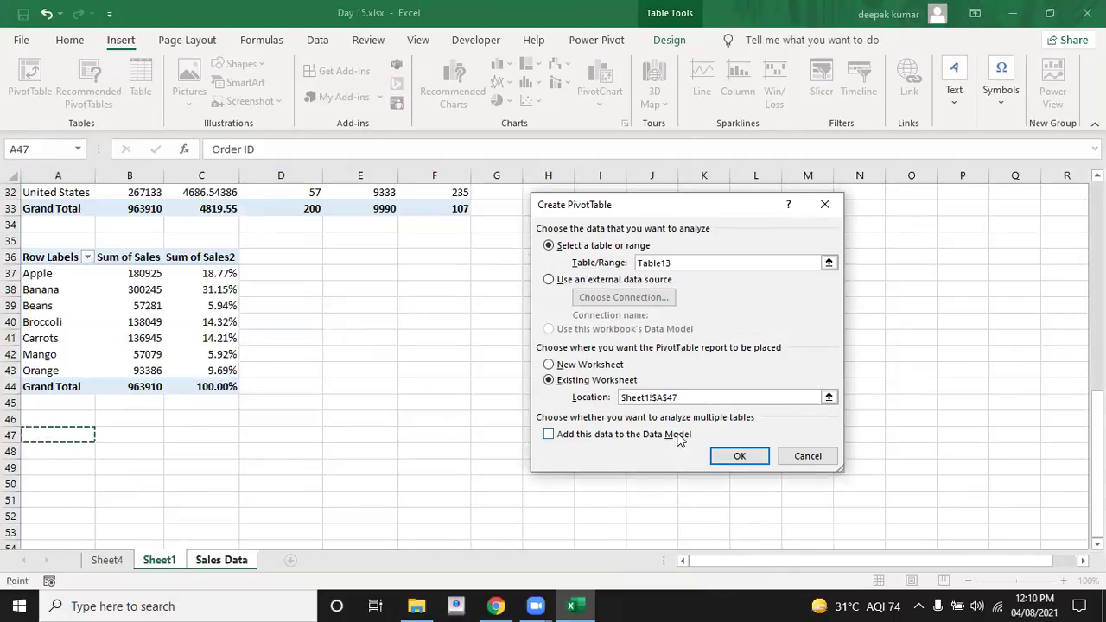
{"action": "left_click", "coordinate": [741, 456]}
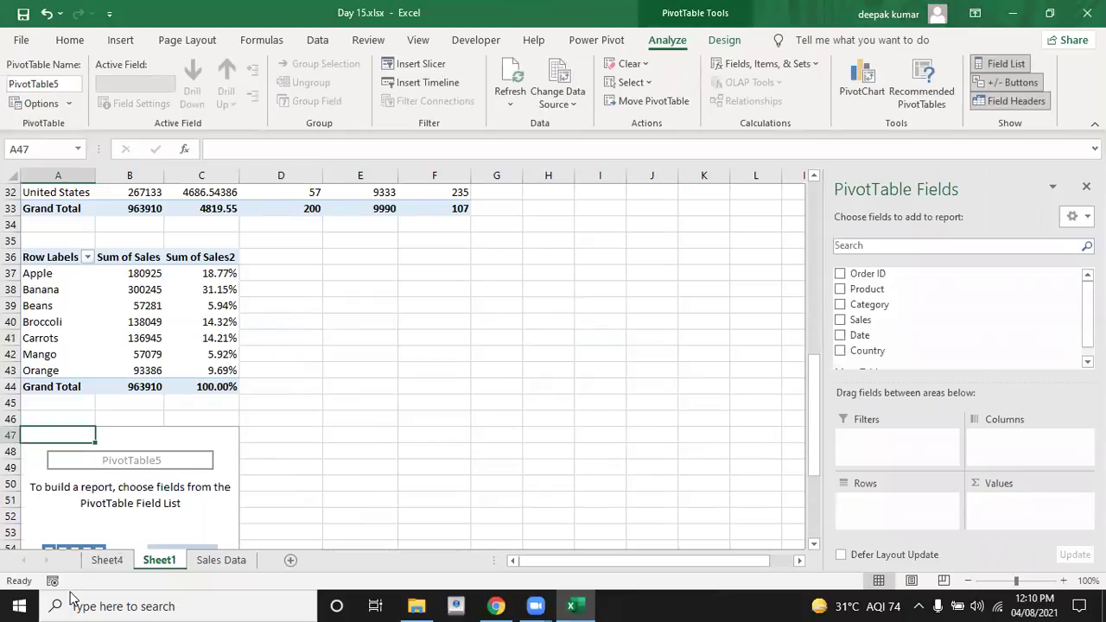
Step: Following requirement E on Sheet4, place Country in the rows and Date in the columns of the new PivotTable
{"action": "left_click", "coordinate": [106, 559]}
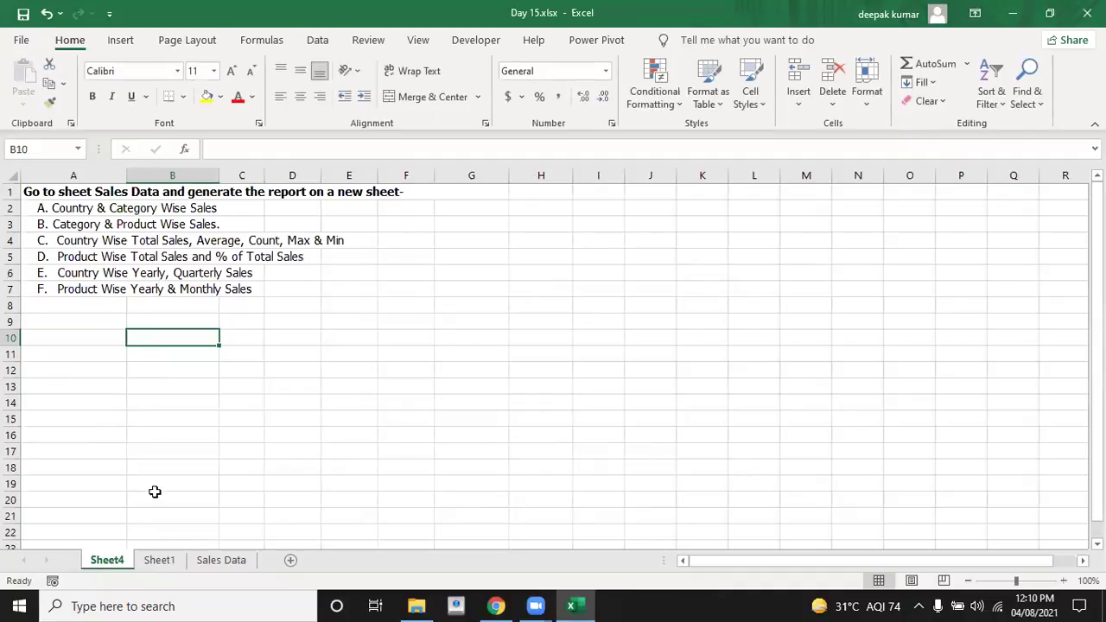
{"action": "left_click", "coordinate": [157, 560]}
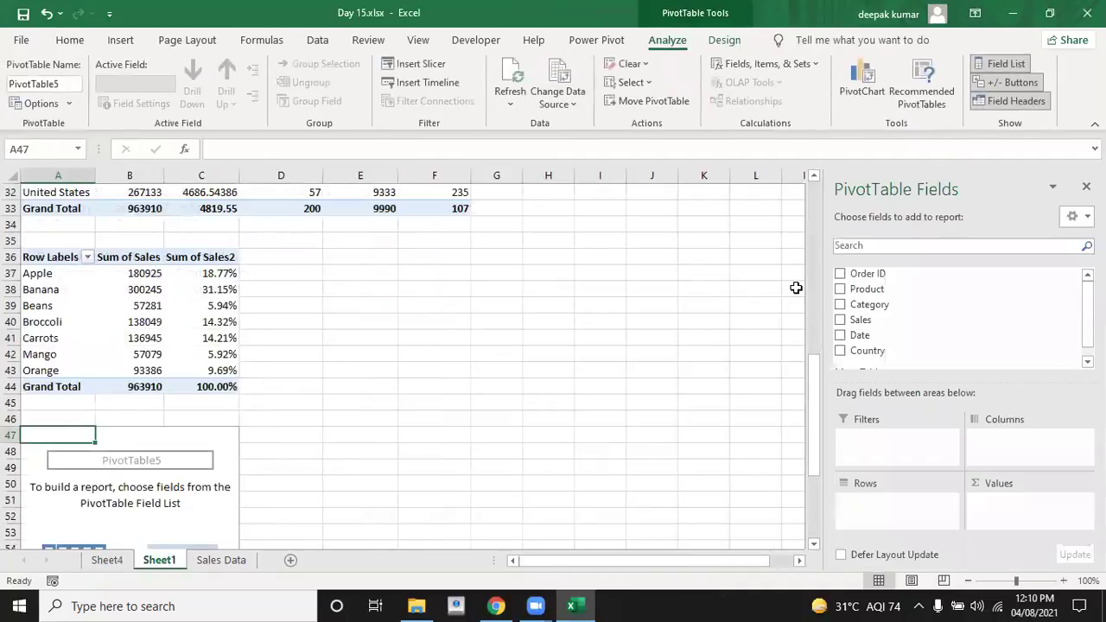
{"action": "left_click", "coordinate": [841, 351]}
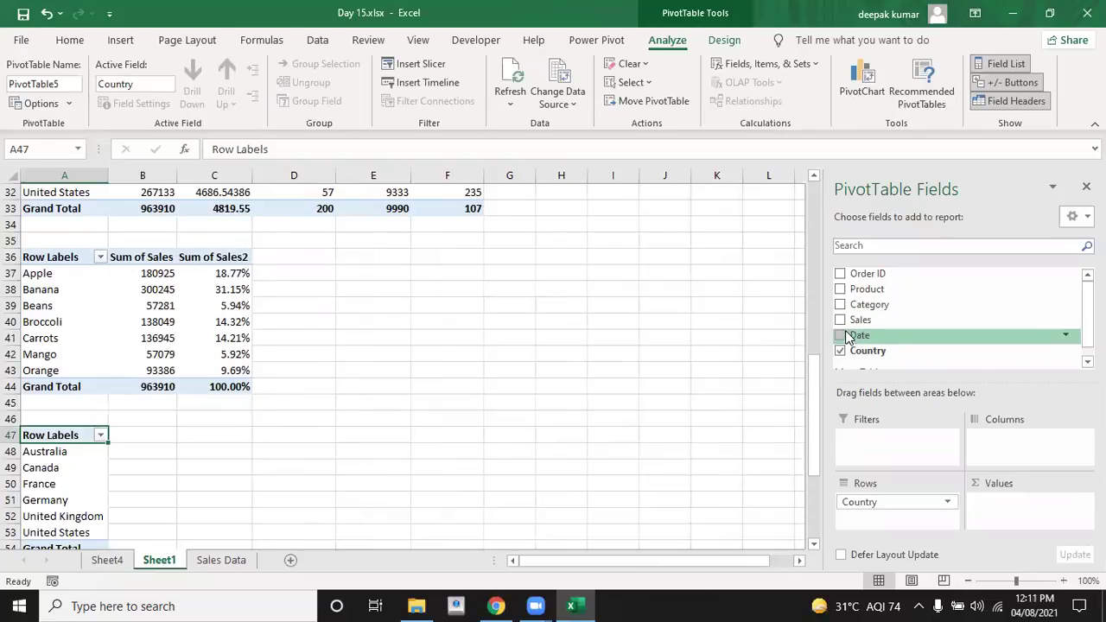
{"action": "left_click_drag", "start_coordinate": [860, 334], "coordinate": [993, 441]}
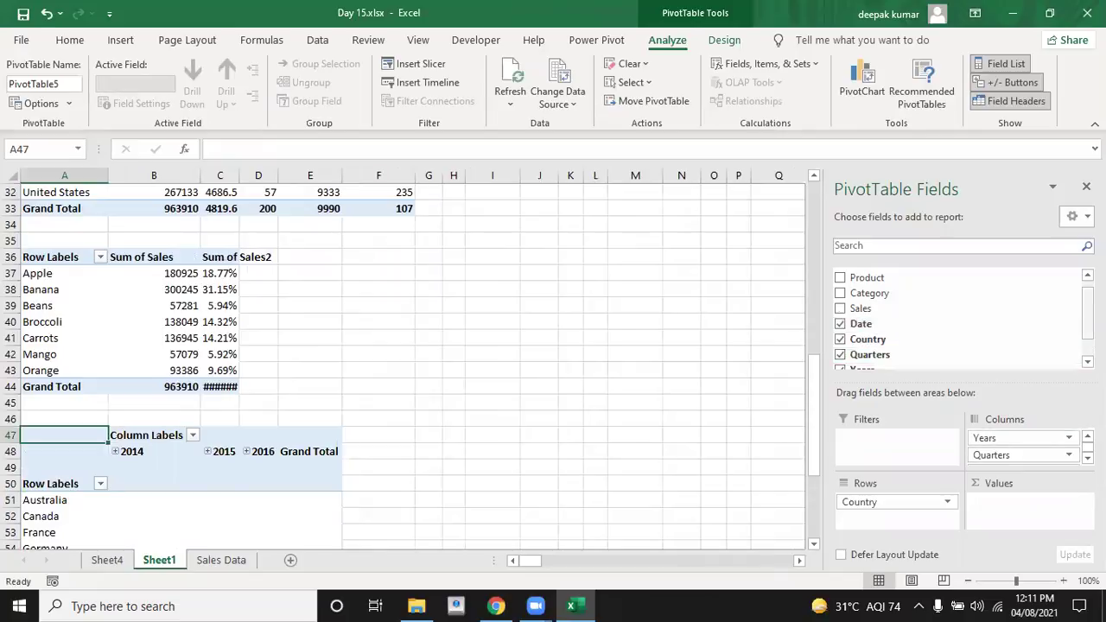
Step: Add Sales to the values of the country report, and recheck requirement E on Sheet4
{"action": "left_click", "coordinate": [840, 309]}
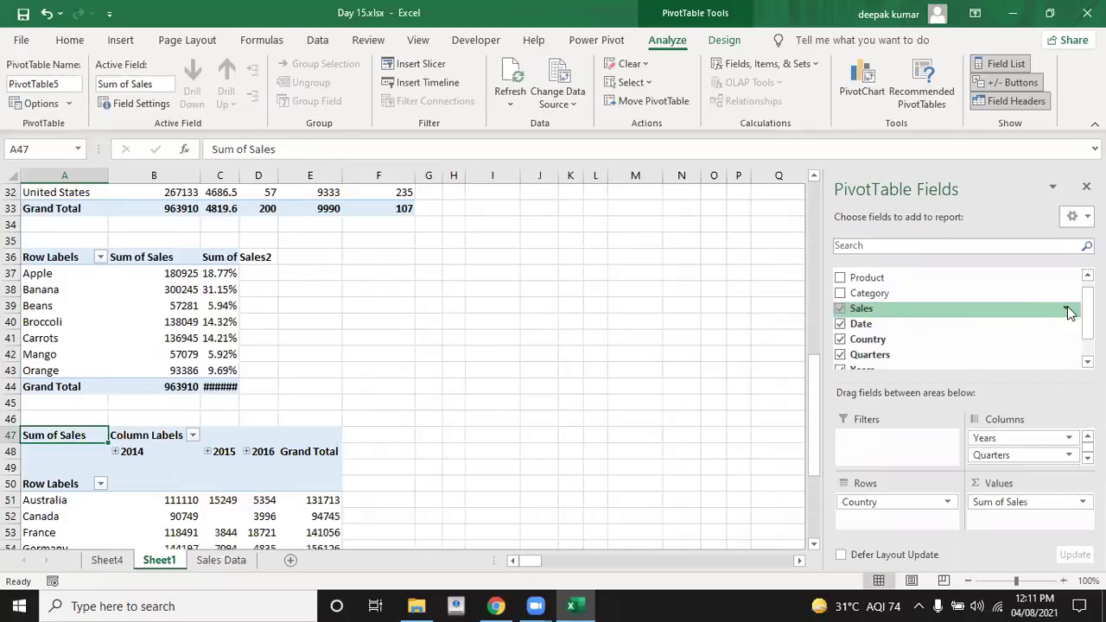
{"action": "left_click_drag", "start_coordinate": [813, 379], "coordinate": [817, 429]}
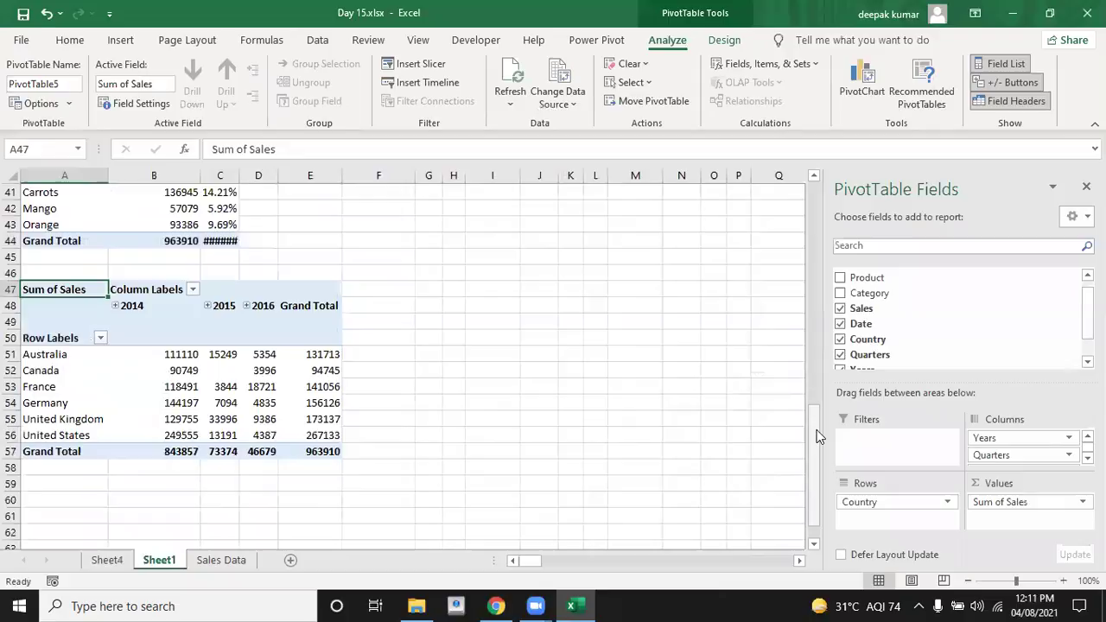
{"action": "left_click", "coordinate": [106, 561]}
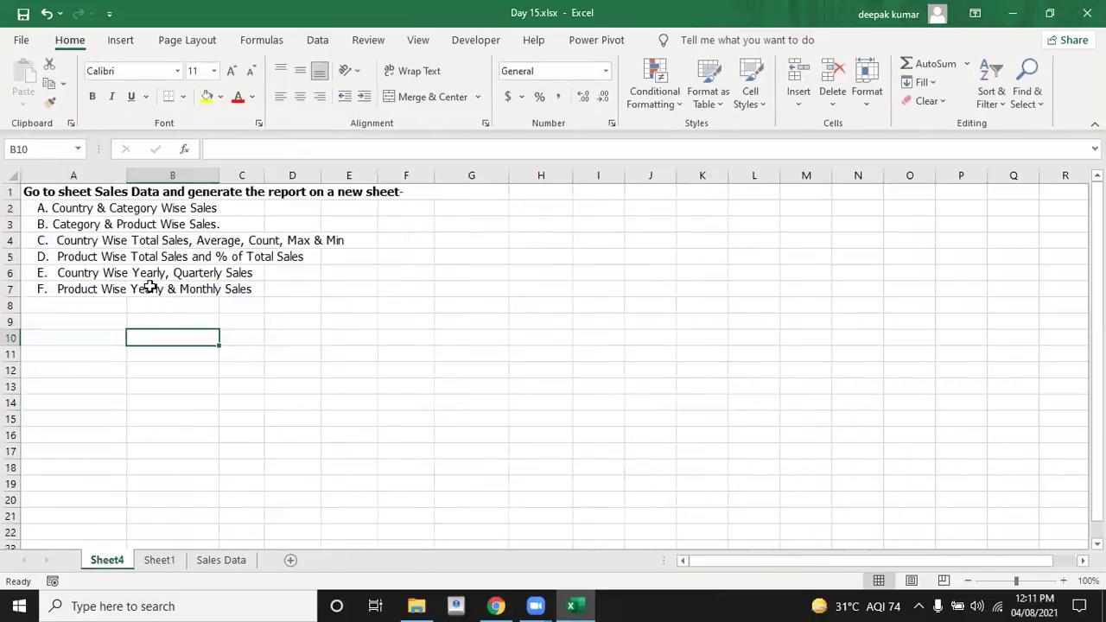
{"action": "left_click", "coordinate": [158, 561]}
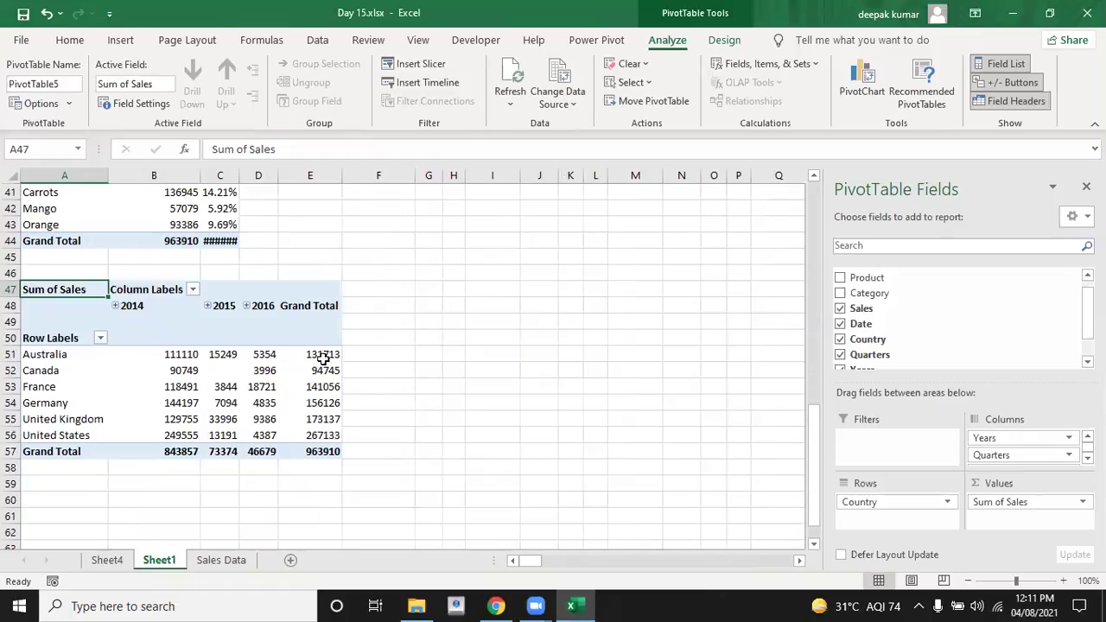
Step: Expand 2014, 2015 and 2016 in the country report into quarters, examining Australia's quarterly sales for 2014
{"action": "left_click", "coordinate": [115, 306]}
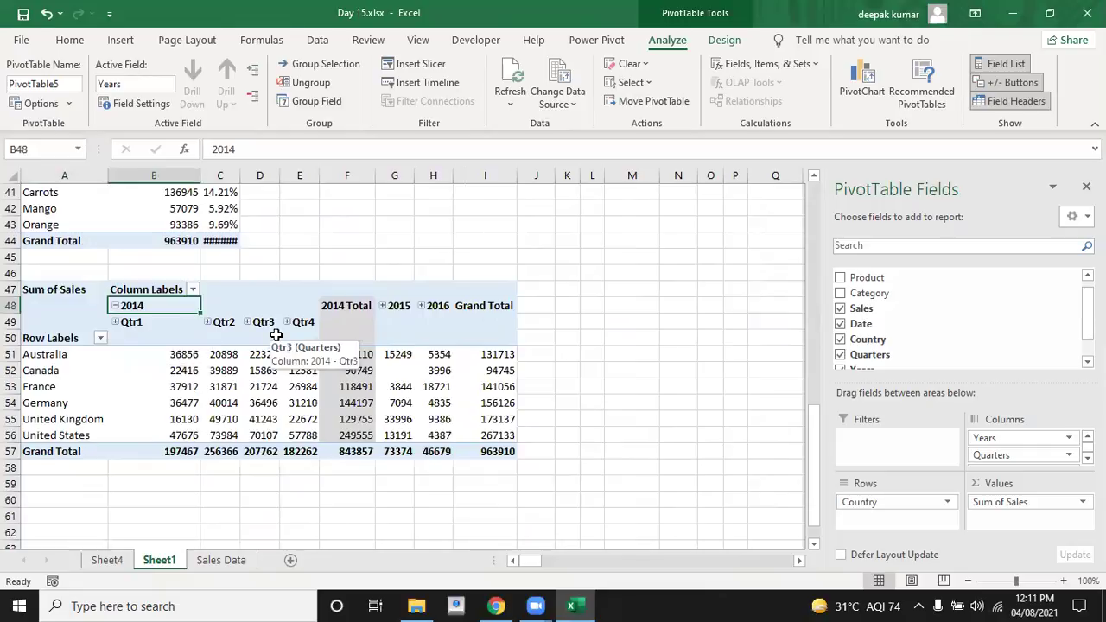
{"action": "left_click", "coordinate": [182, 357]}
{"action": "left_click", "coordinate": [220, 355]}
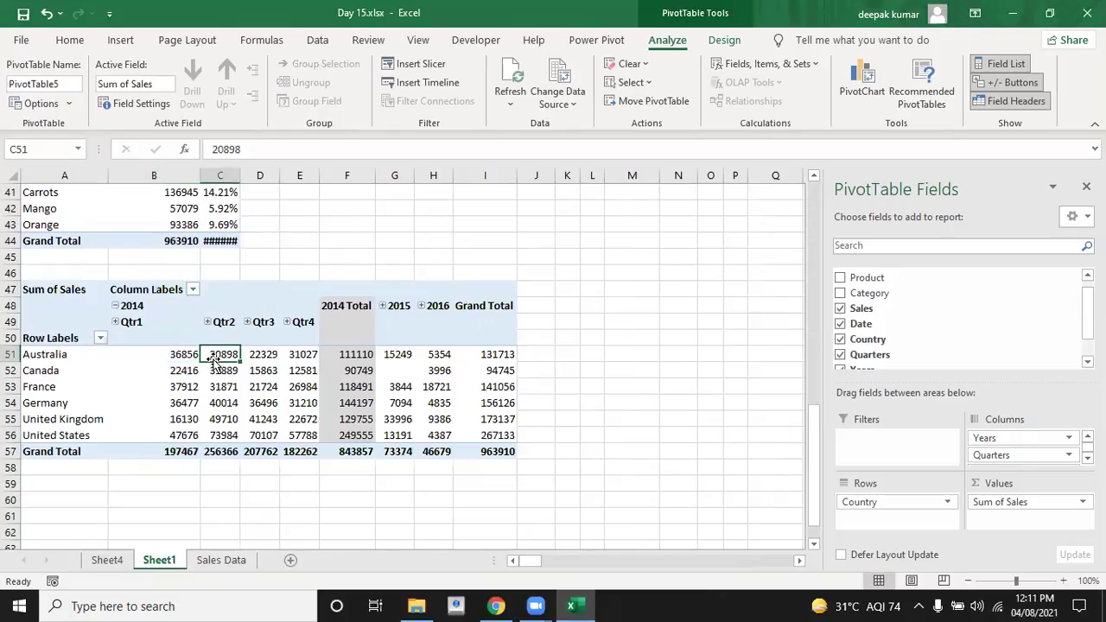
{"action": "left_click", "coordinate": [258, 356]}
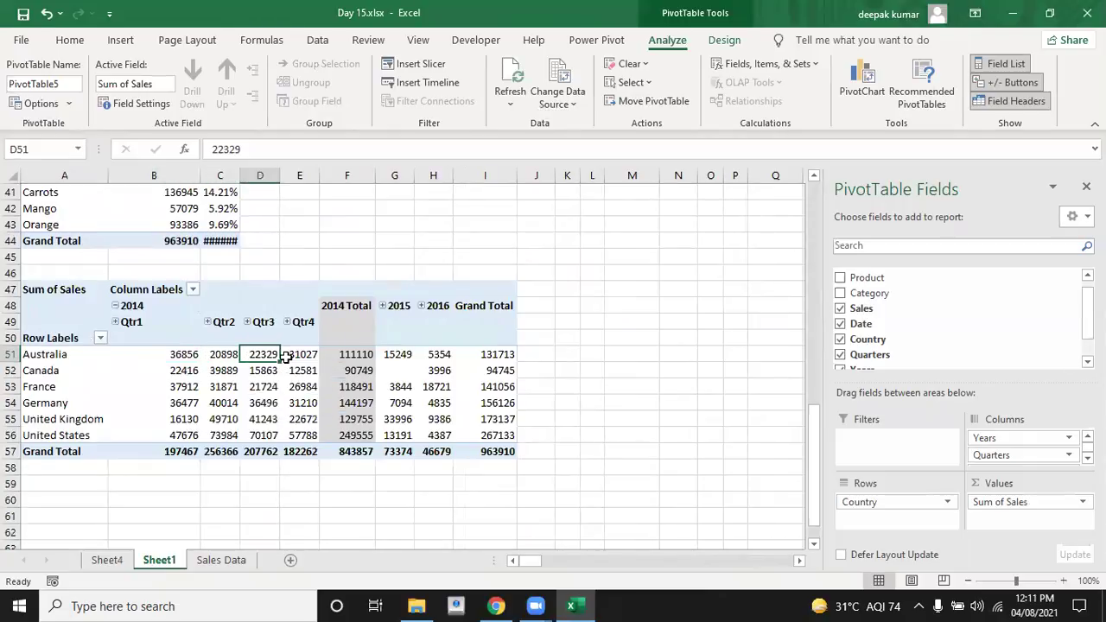
{"action": "left_click", "coordinate": [286, 357]}
{"action": "left_click", "coordinate": [339, 358]}
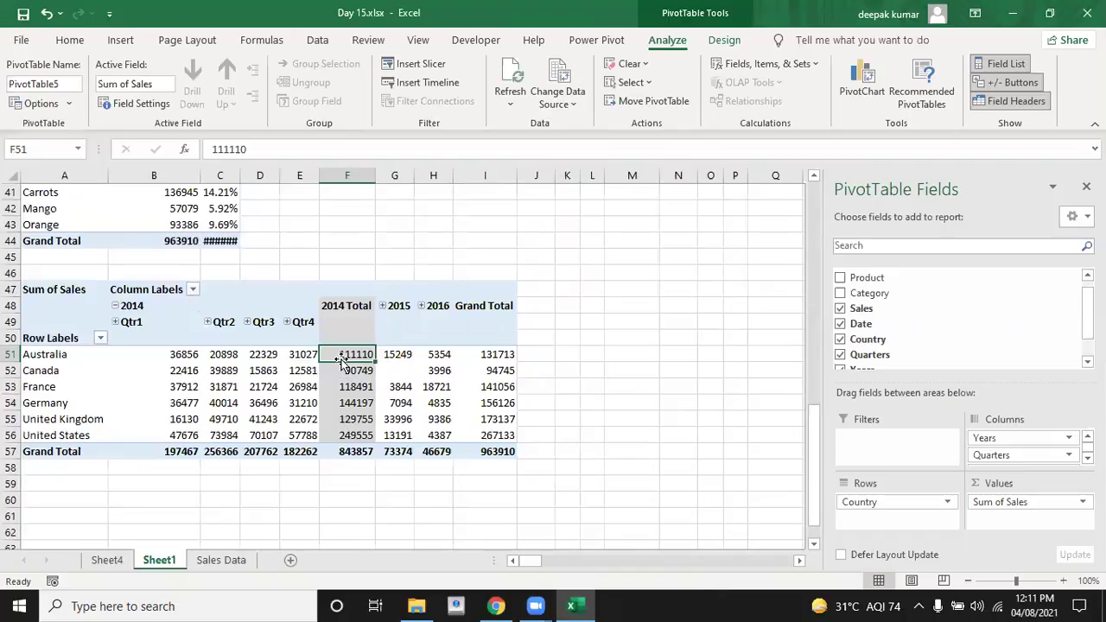
{"action": "left_click", "coordinate": [384, 308]}
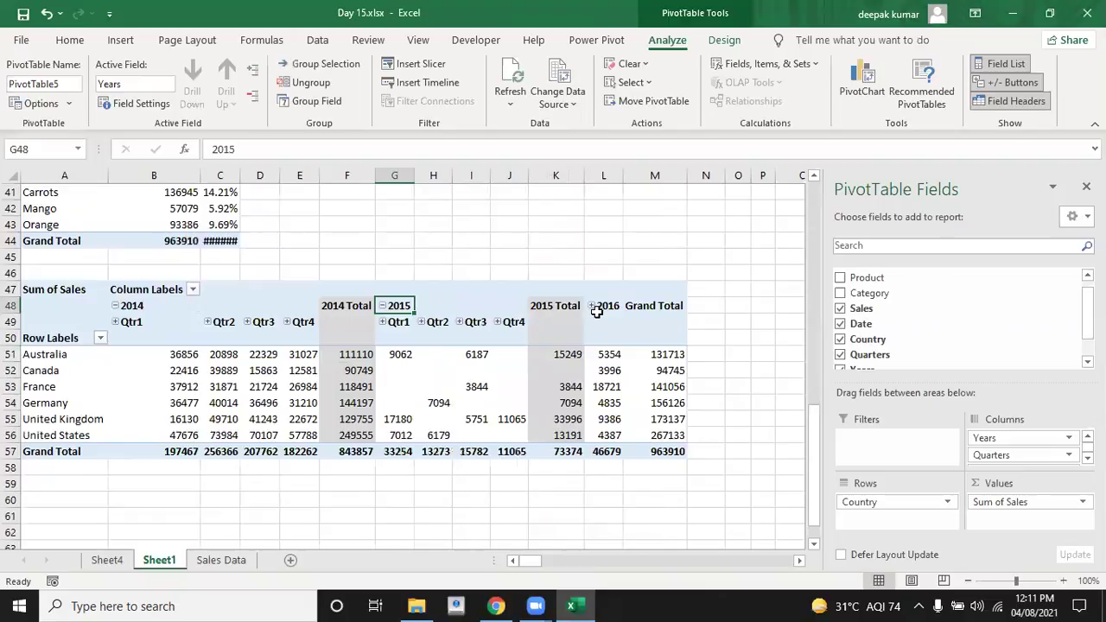
{"action": "left_click", "coordinate": [592, 306]}
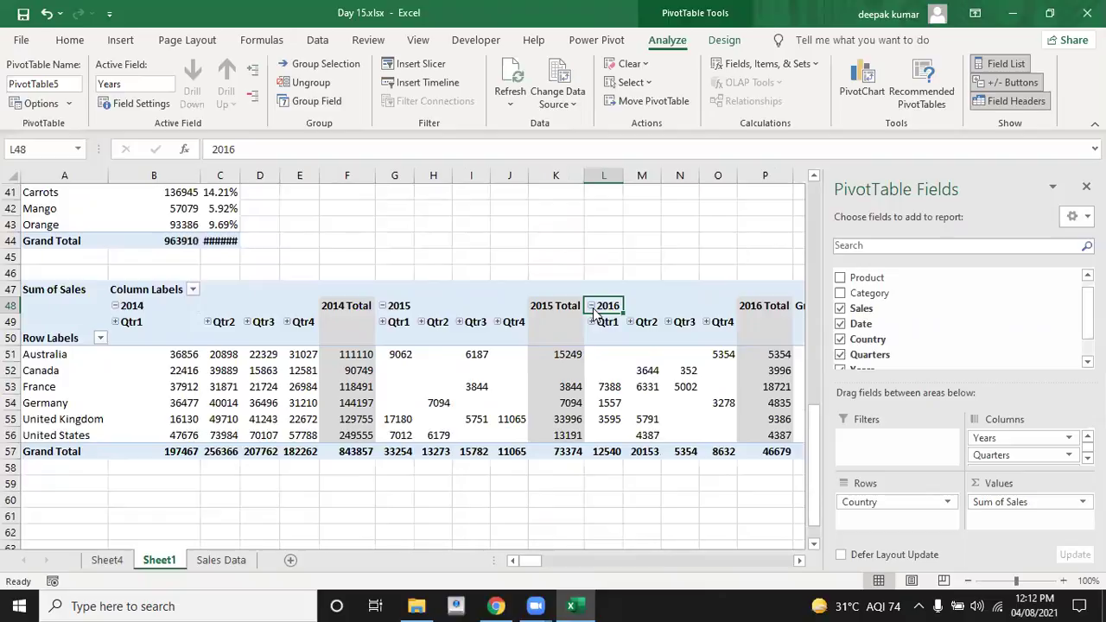
Step: Check requirement F on Sheet4, and insert another PivotTable from the Sales Data table (Table13) at cell A60 of Sheet1
{"action": "left_click", "coordinate": [69, 497]}
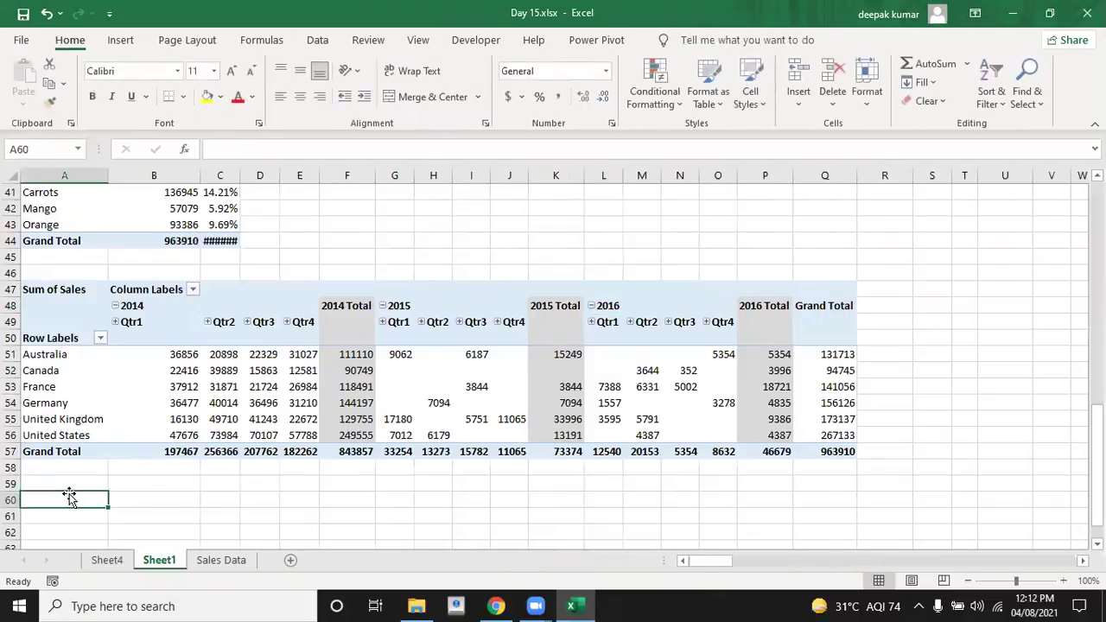
{"action": "left_click", "coordinate": [107, 560]}
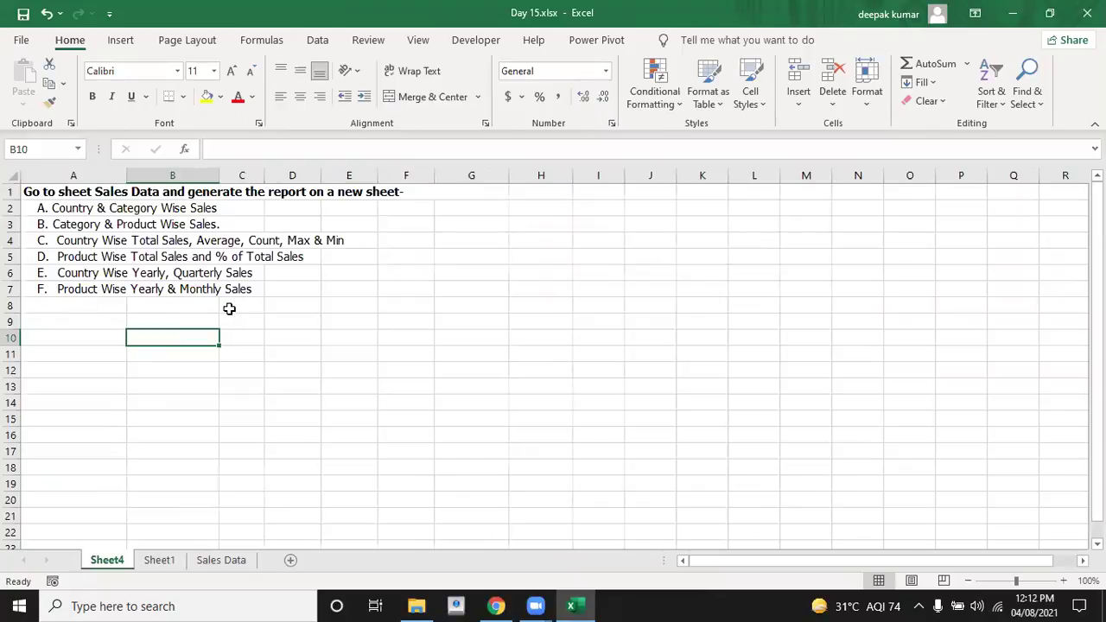
{"action": "left_click", "coordinate": [218, 560]}
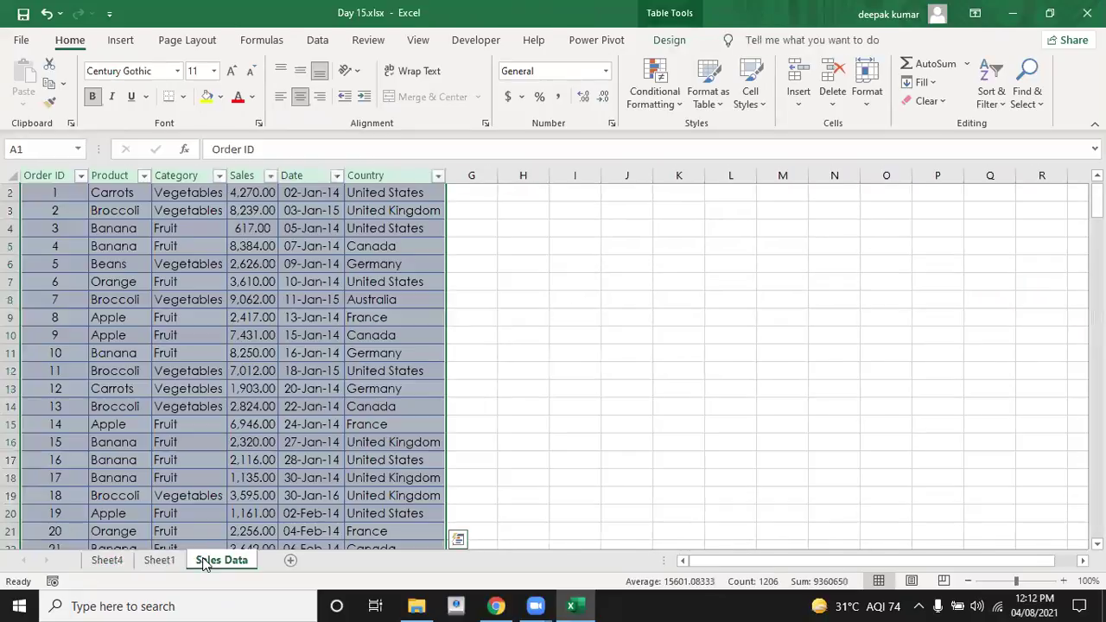
{"action": "left_click", "coordinate": [121, 41]}
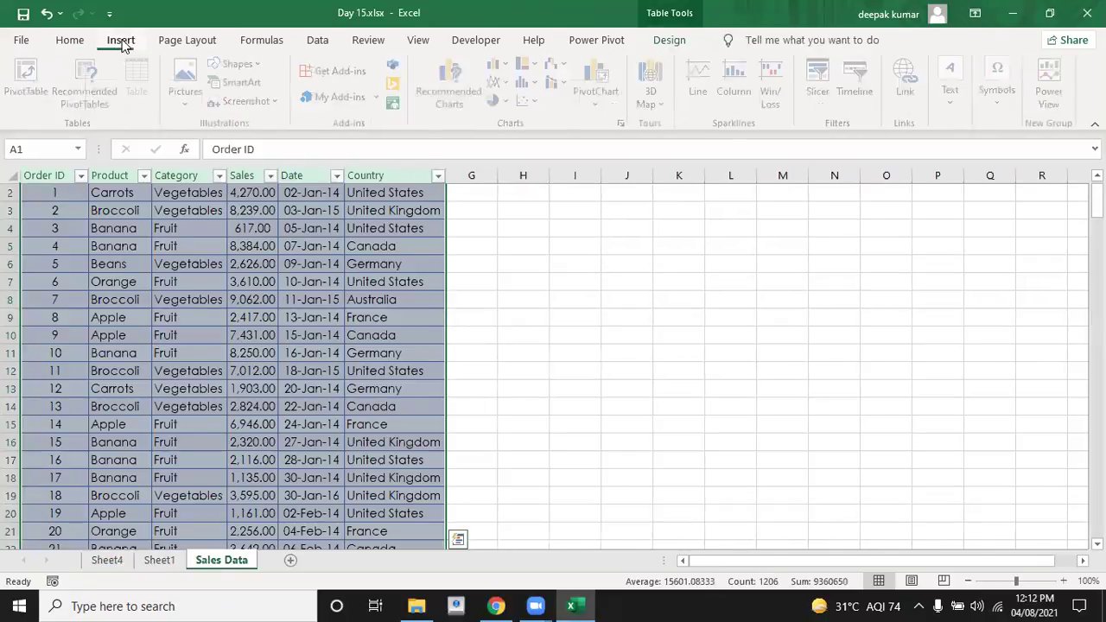
{"action": "left_click", "coordinate": [30, 80]}
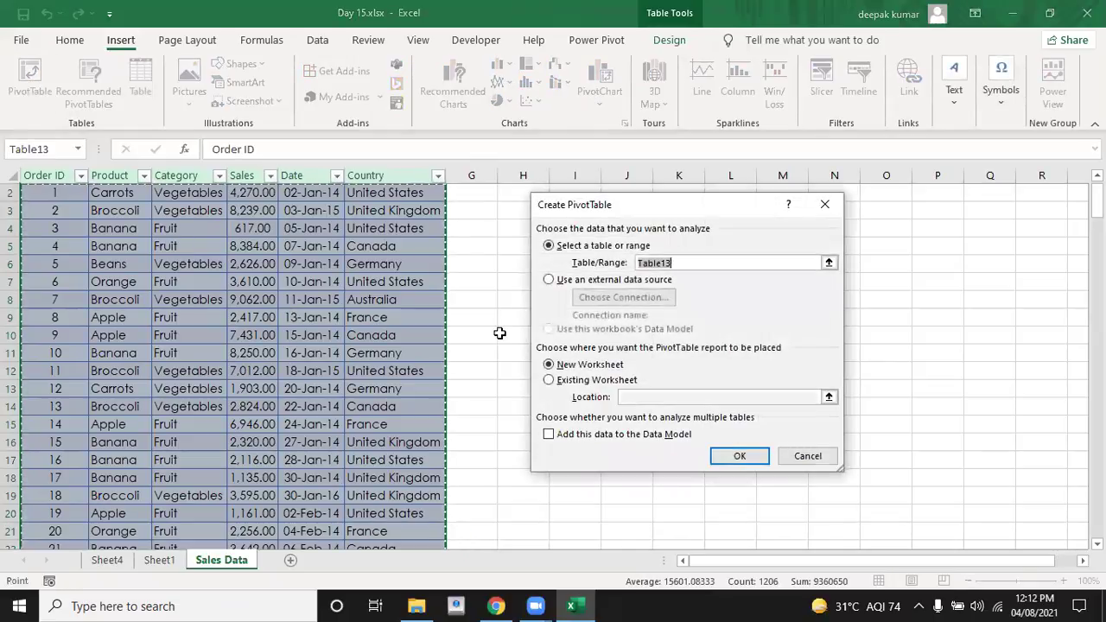
{"action": "left_click", "coordinate": [549, 380]}
{"action": "left_click", "coordinate": [636, 397]}
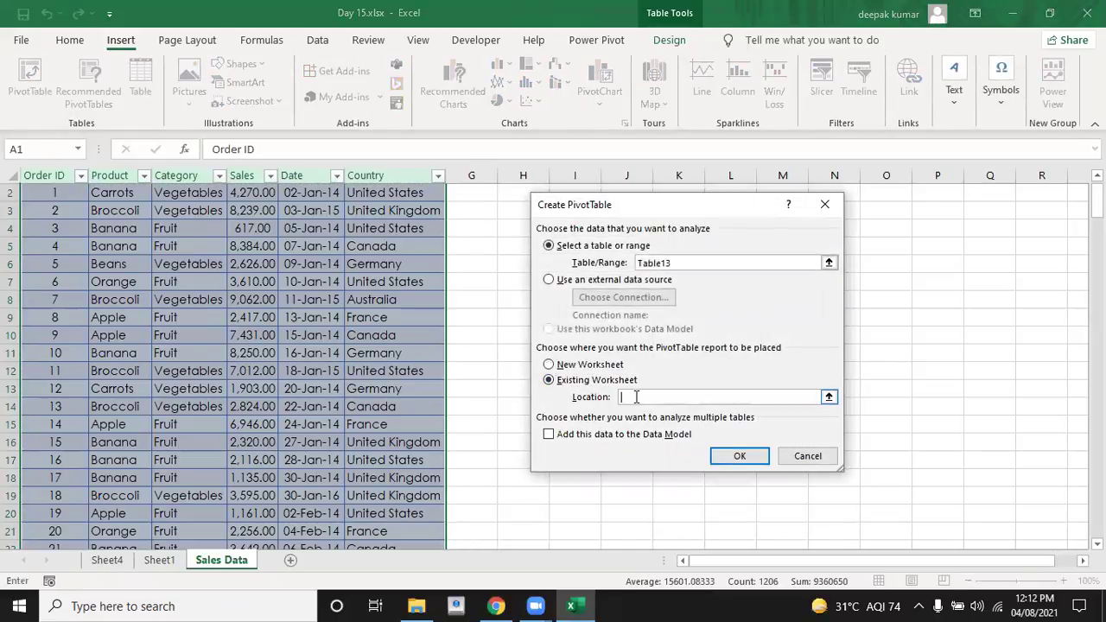
{"action": "left_click", "coordinate": [160, 560]}
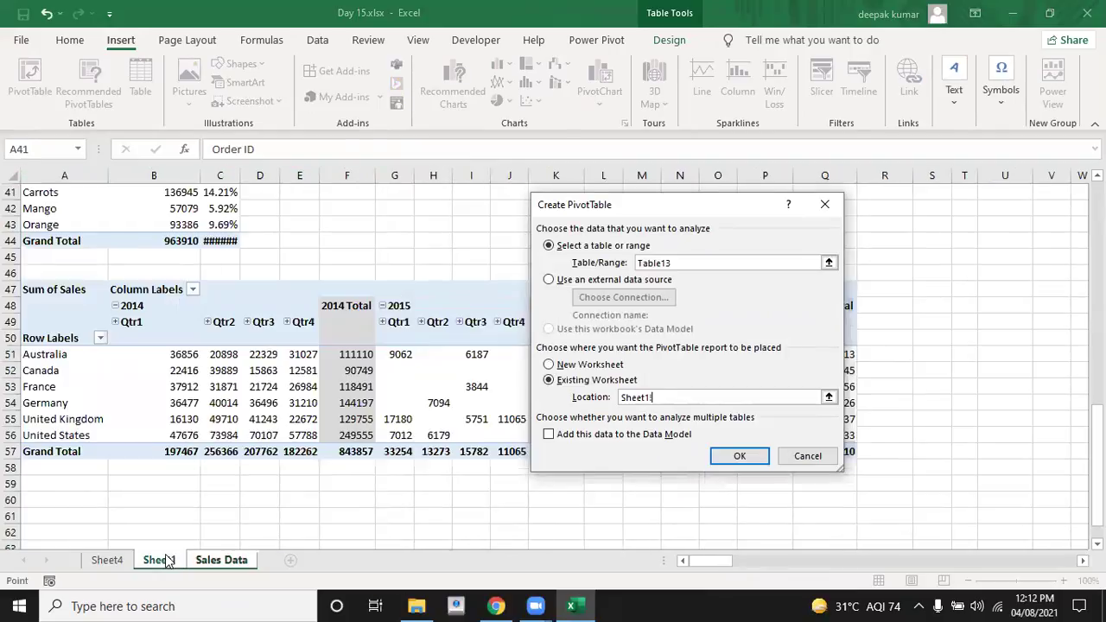
{"action": "left_click", "coordinate": [71, 497]}
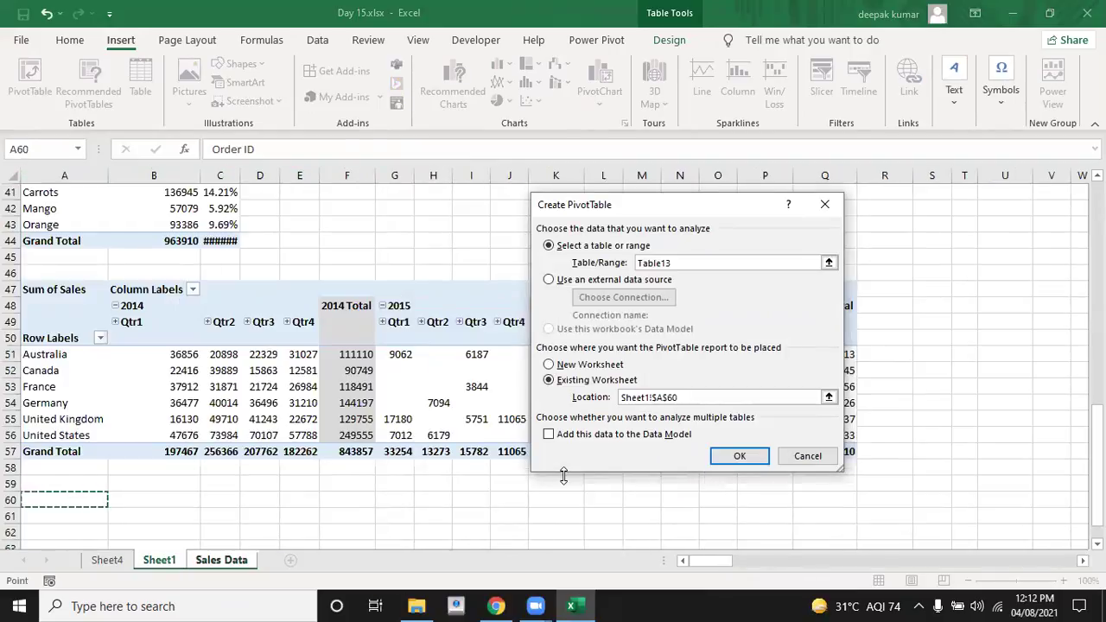
{"action": "left_click", "coordinate": [739, 457]}
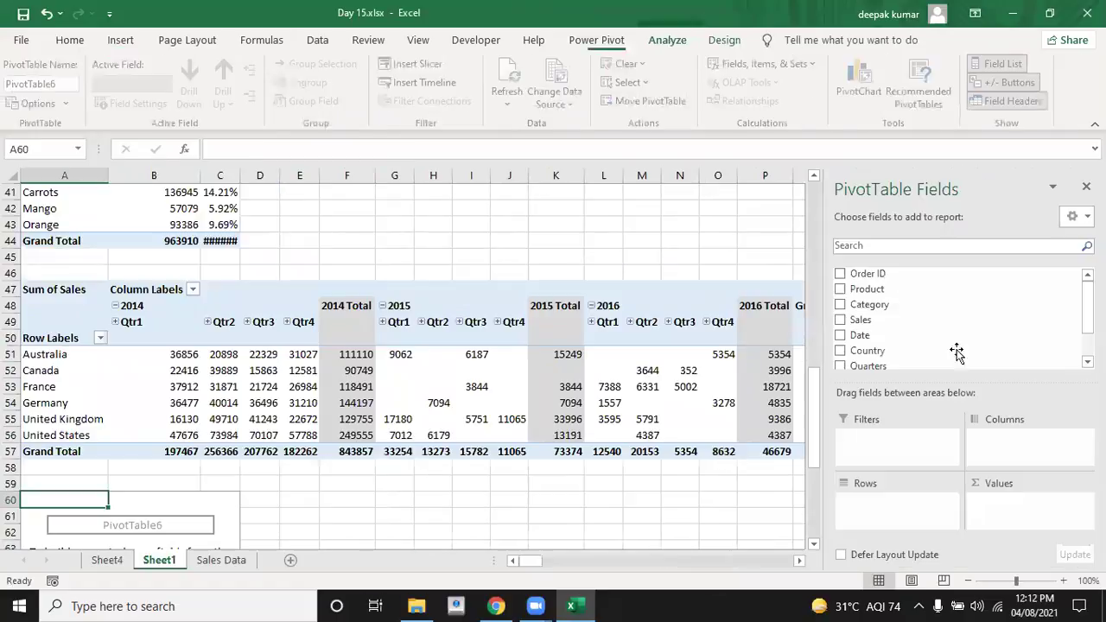
Step: Following requirement F on Sheet4, place Product in the rows, Date in the columns and Sales in the values of the new PivotTable
{"action": "left_click_drag", "start_coordinate": [815, 380], "coordinate": [815, 478]}
{"action": "left_click", "coordinate": [106, 560]}
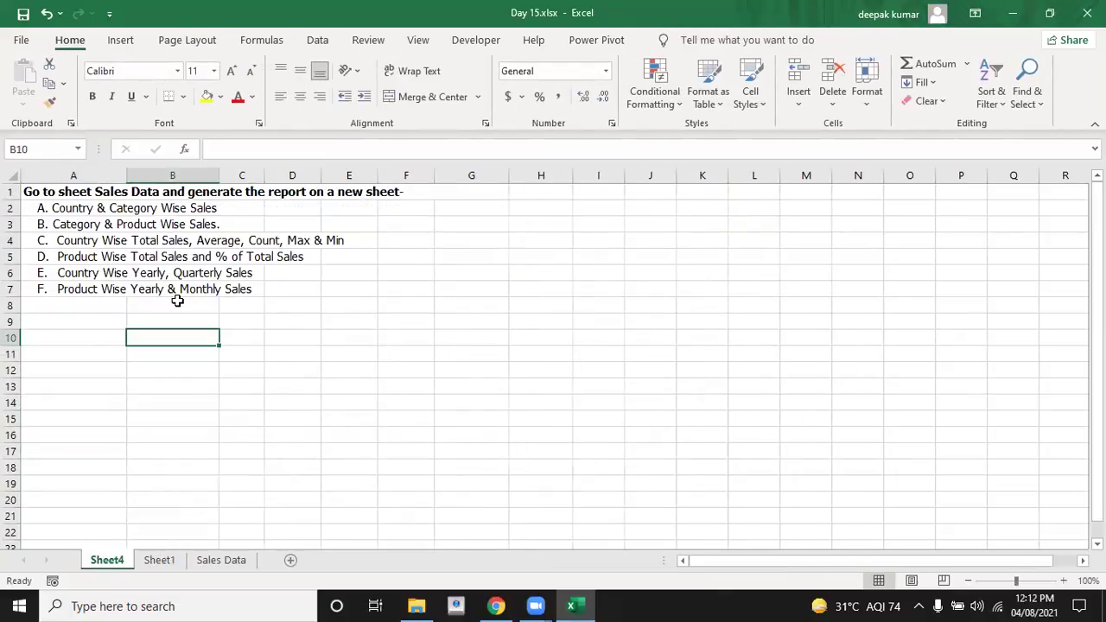
{"action": "left_click", "coordinate": [160, 562]}
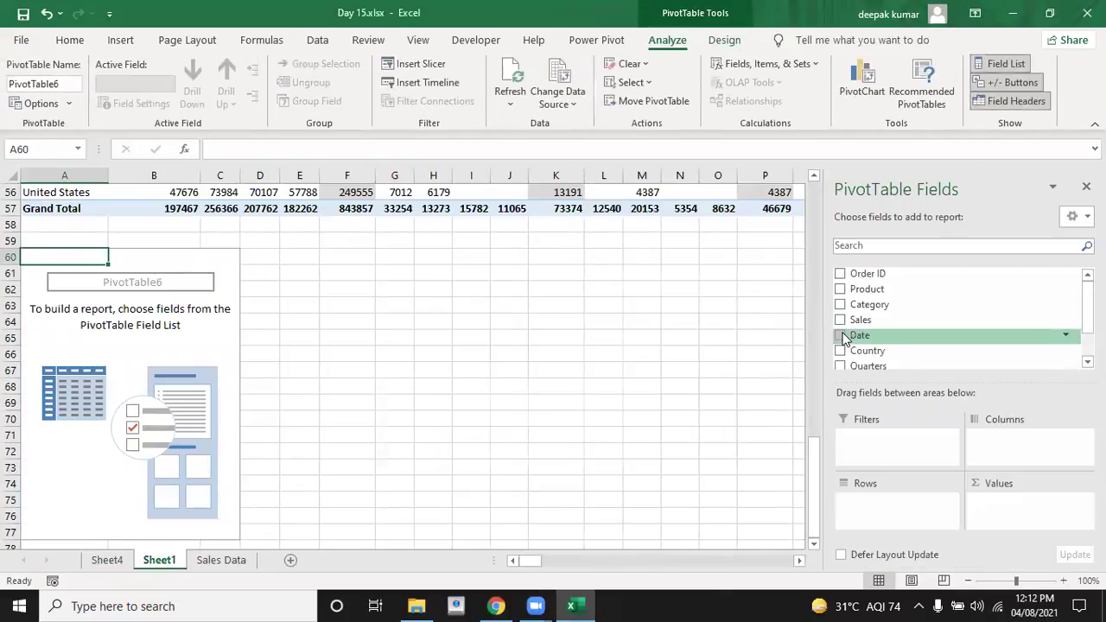
{"action": "left_click", "coordinate": [841, 289]}
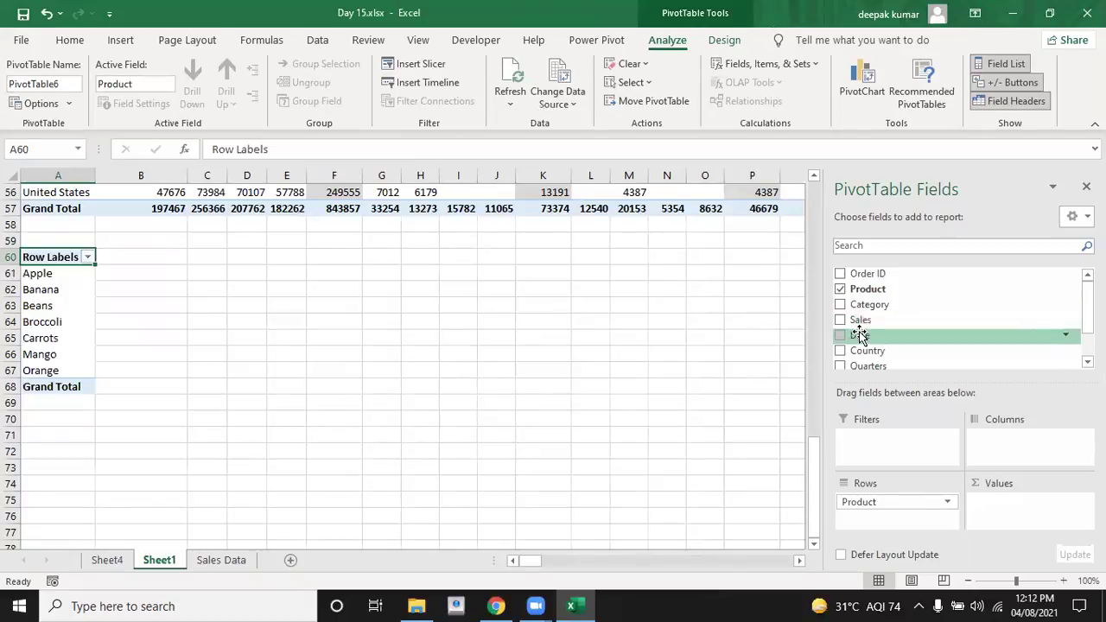
{"action": "left_click_drag", "start_coordinate": [859, 333], "coordinate": [1000, 439]}
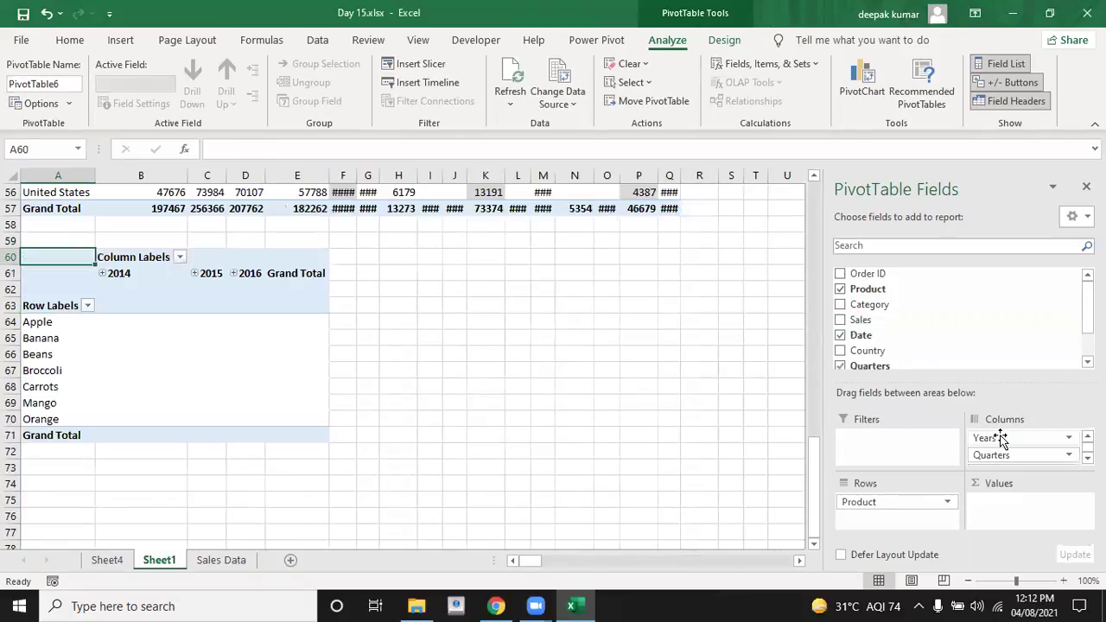
{"action": "left_click", "coordinate": [840, 321]}
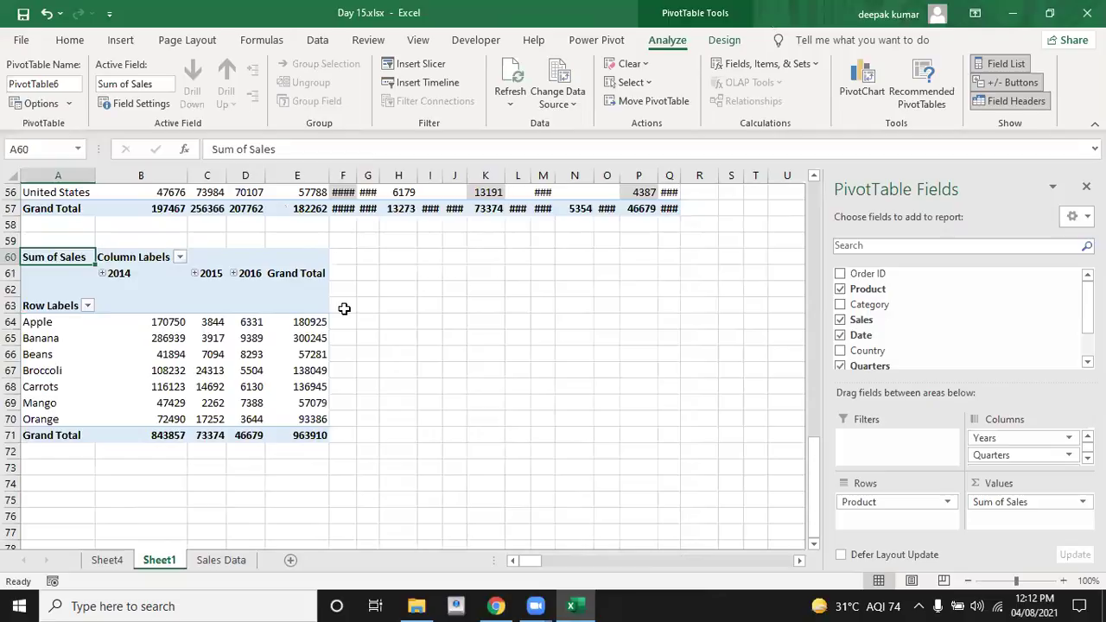
Step: Remove Quarters from the columns of the new product report, and expand 2014 and 2015 into months
{"action": "left_click", "coordinate": [101, 273]}
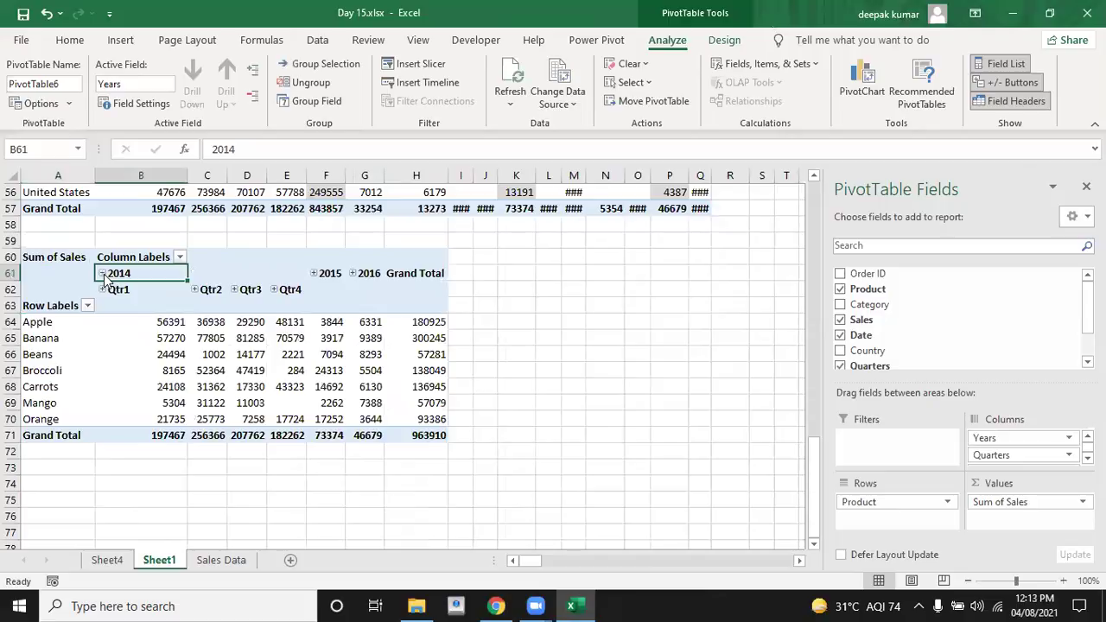
{"action": "left_click", "coordinate": [102, 273]}
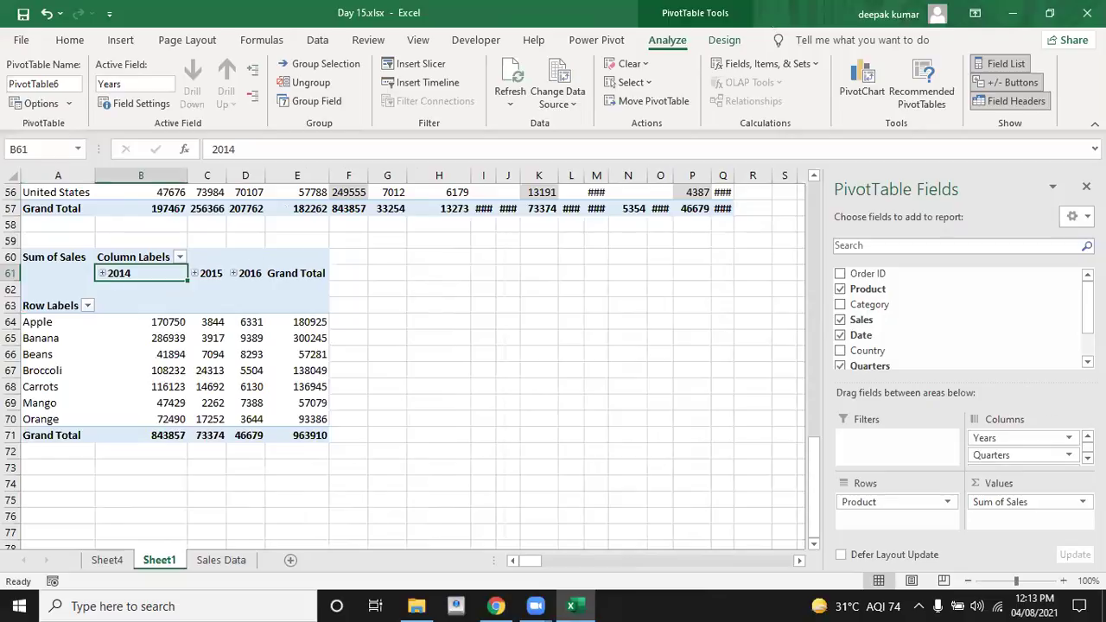
{"action": "left_click", "coordinate": [1004, 458]}
{"action": "left_click_drag", "start_coordinate": [1004, 460], "coordinate": [930, 354]}
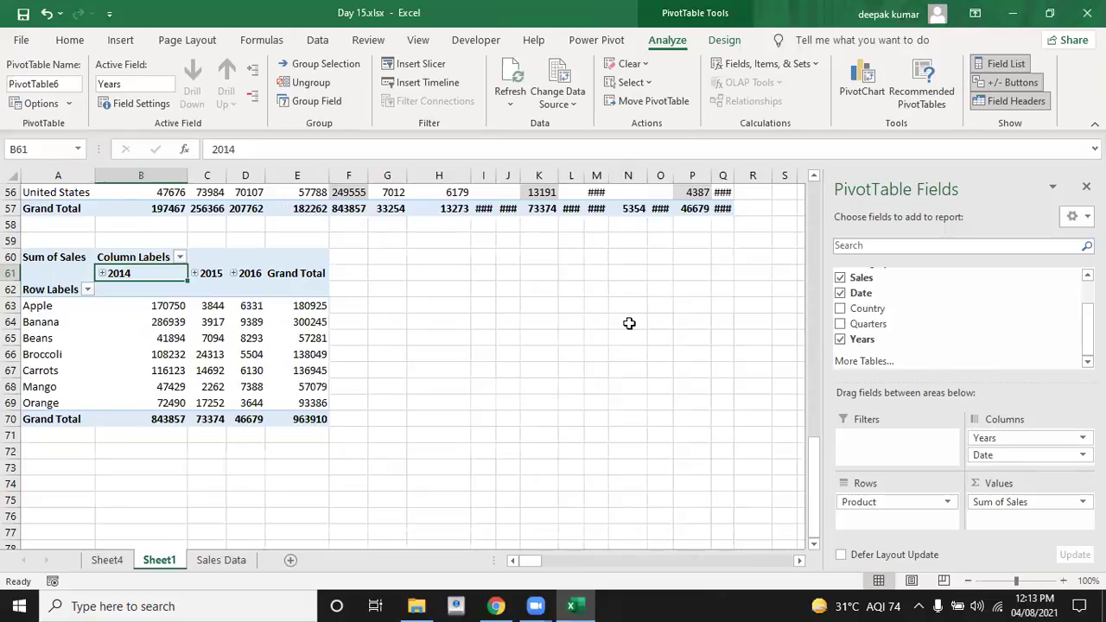
{"action": "left_click", "coordinate": [102, 274]}
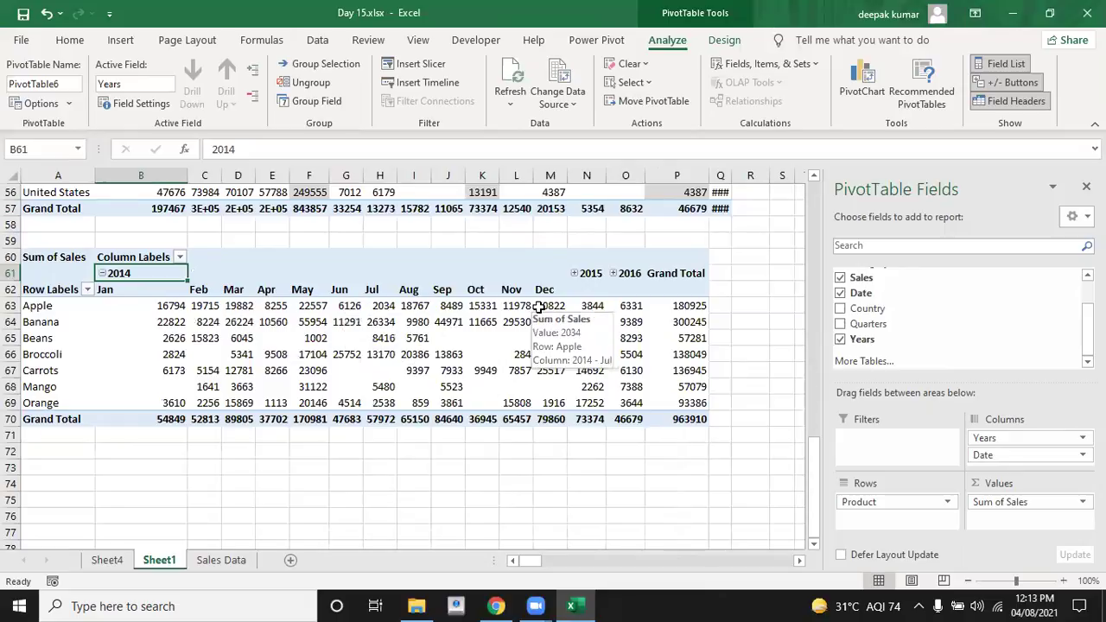
{"action": "left_click", "coordinate": [574, 273]}
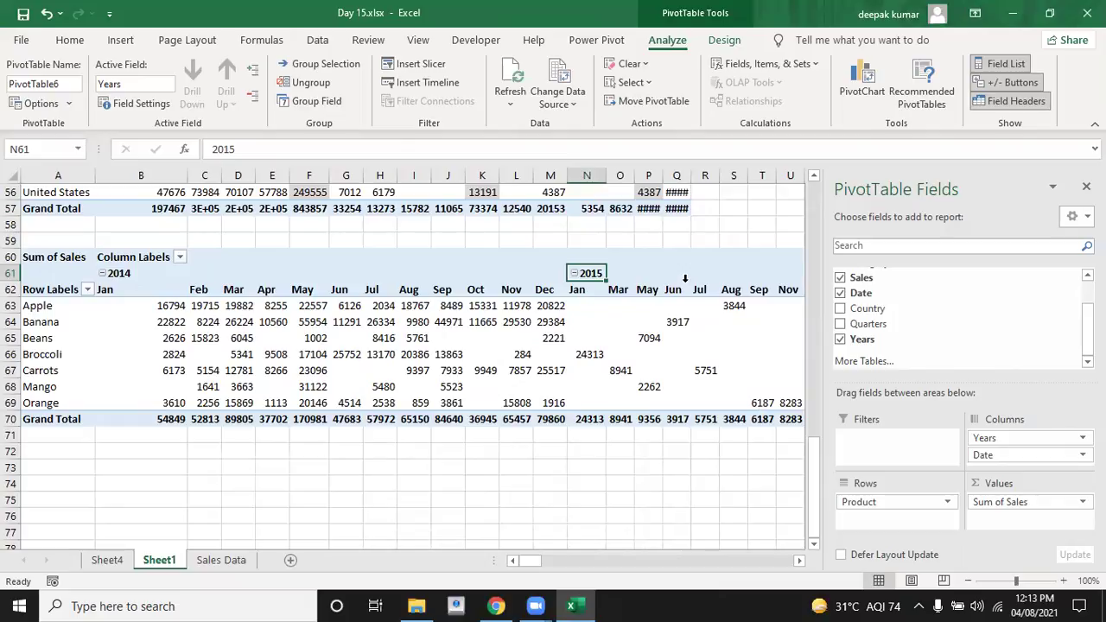
{"action": "left_click_drag", "start_coordinate": [811, 446], "coordinate": [813, 319]}
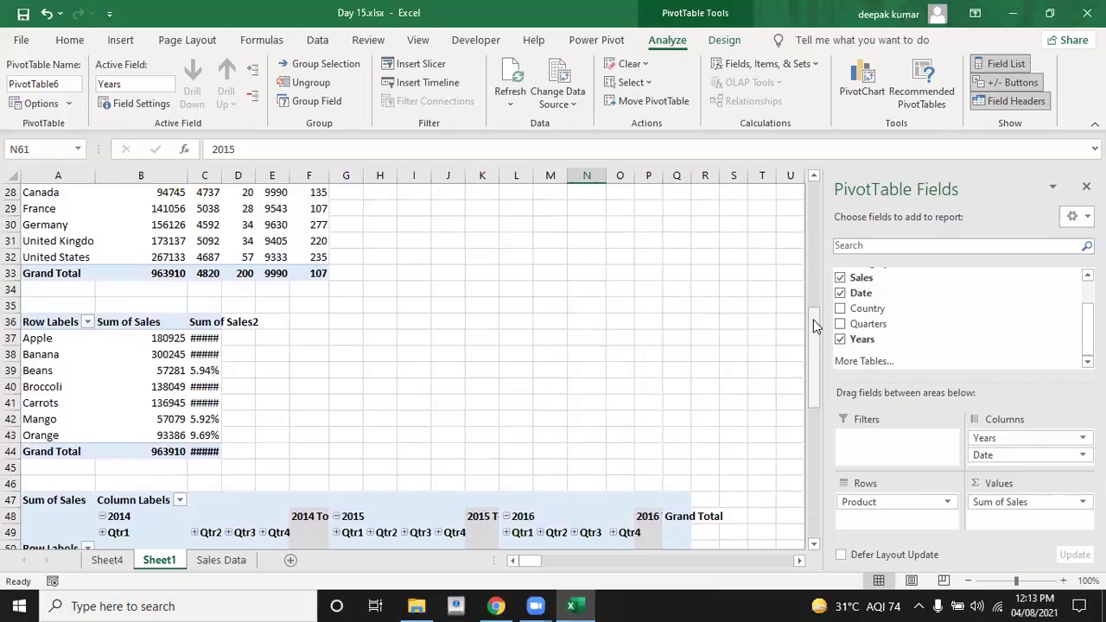
{"action": "left_click", "coordinate": [613, 320]}
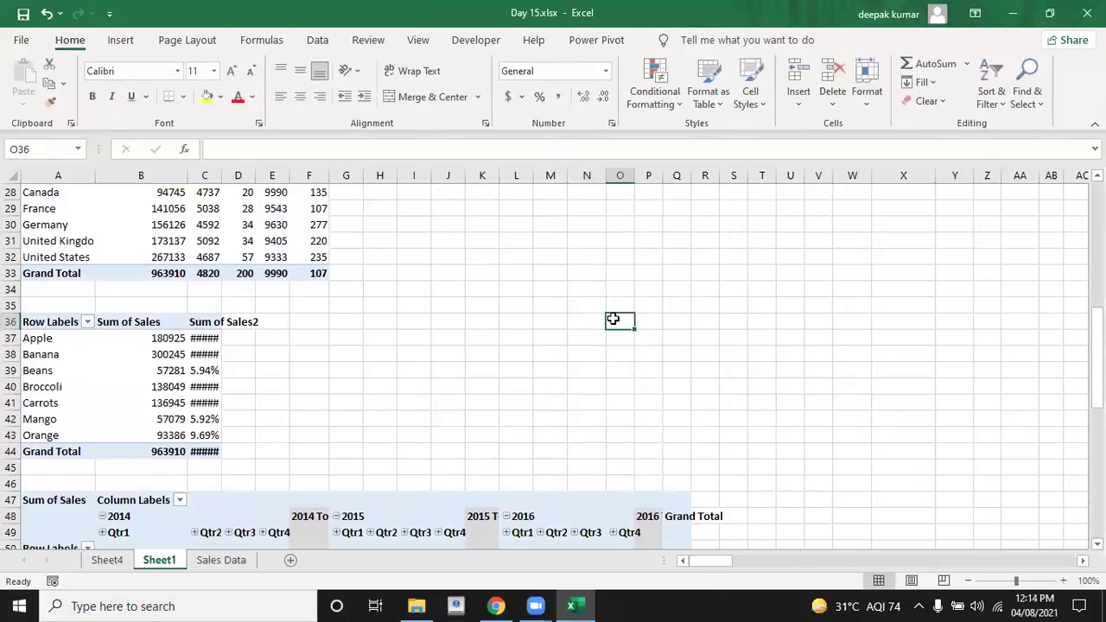
{"action": "left_click_drag", "start_coordinate": [1096, 346], "coordinate": [1095, 335]}
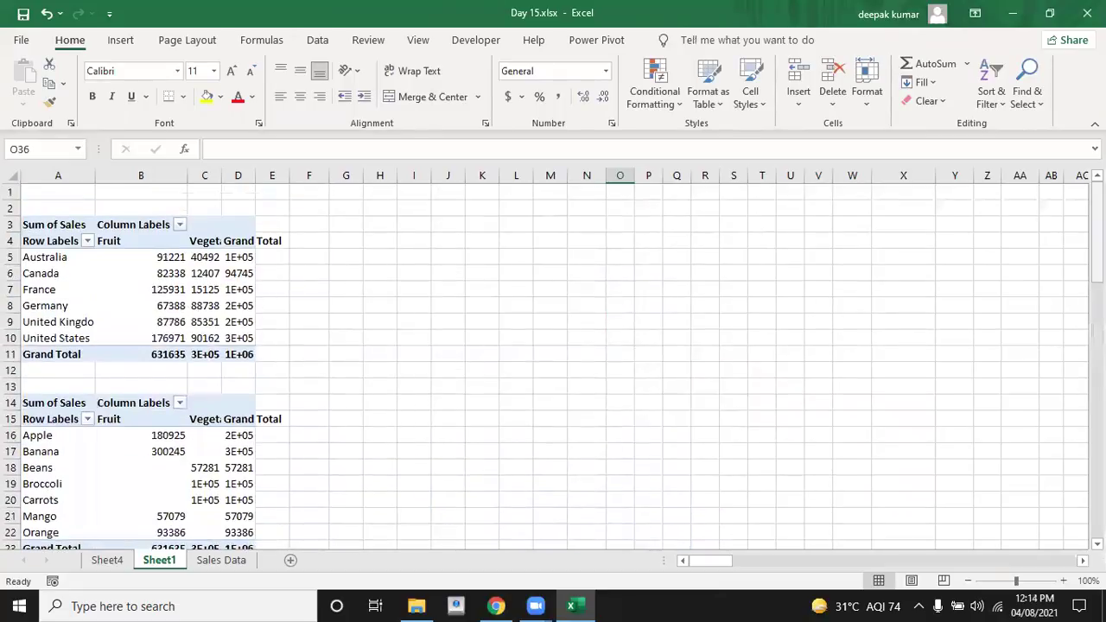
{"action": "left_click", "coordinate": [546, 303]}
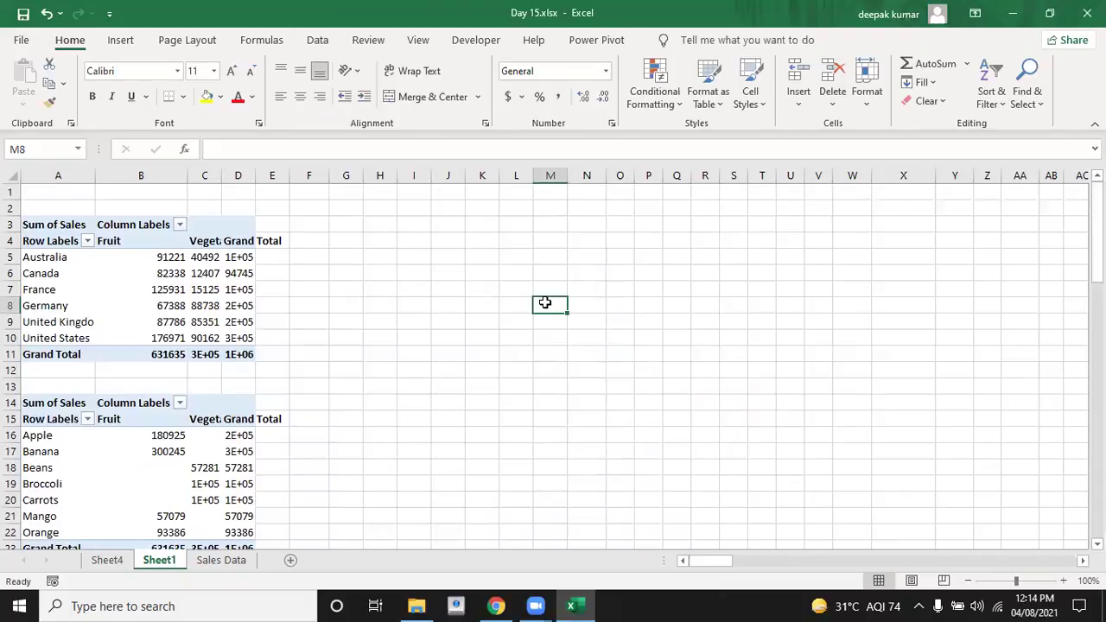
{"action": "left_click", "coordinate": [412, 310]}
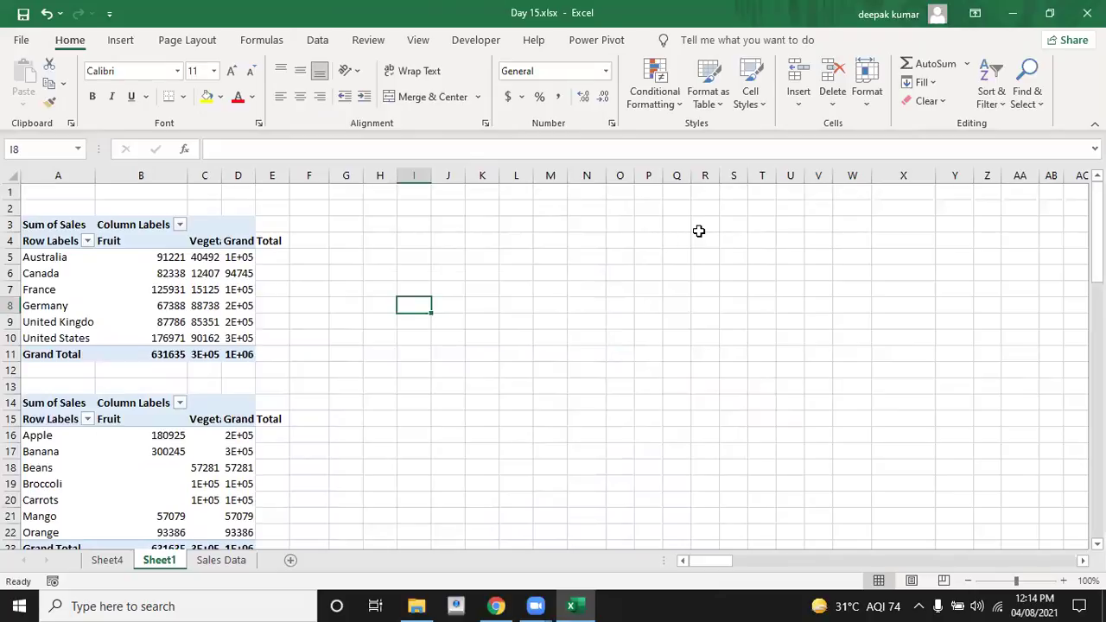
{"action": "key", "text": "alt+Tab"}
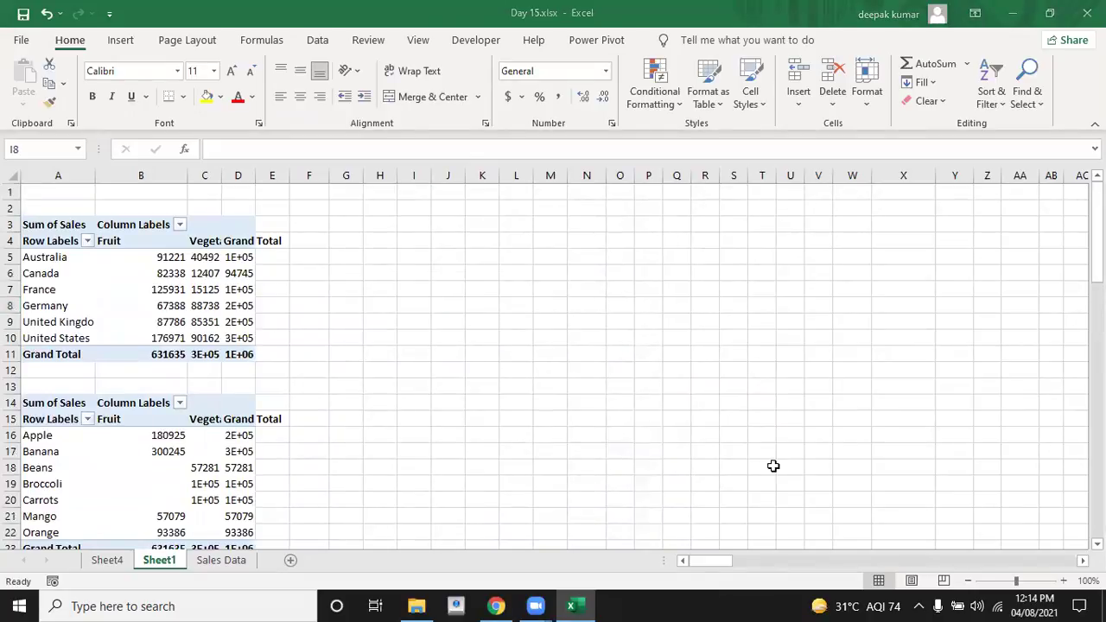